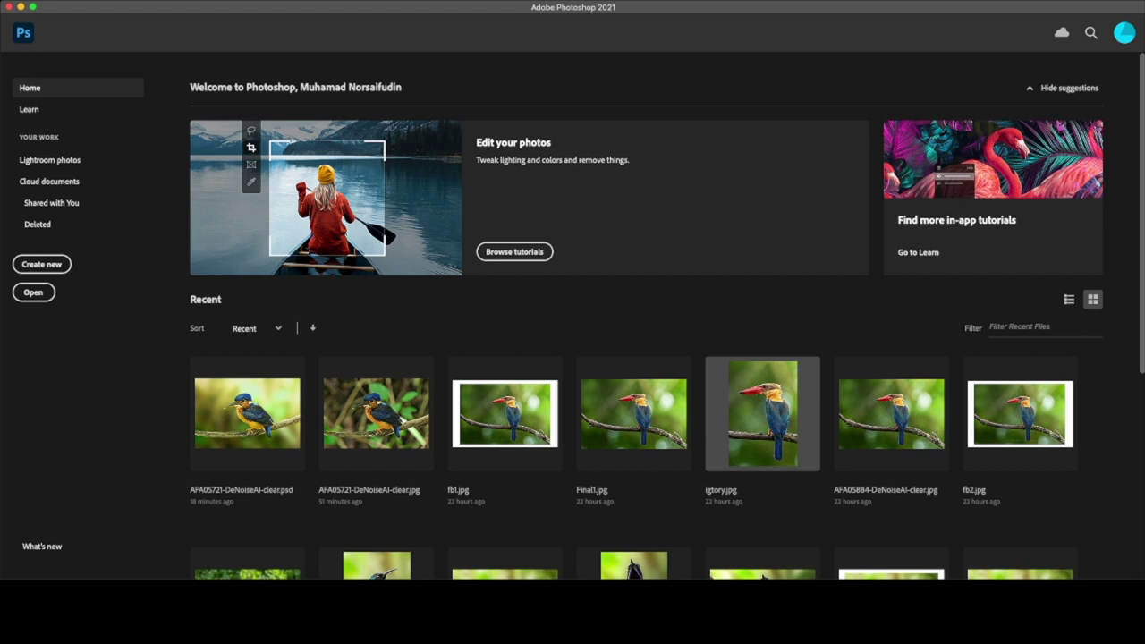
Step: Open AFA05721-DeNoiseAI-clear.jpg from the Home screen's Recent files
scroll(762, 375, "down", 2)
scroll(763, 376, "down", 3)
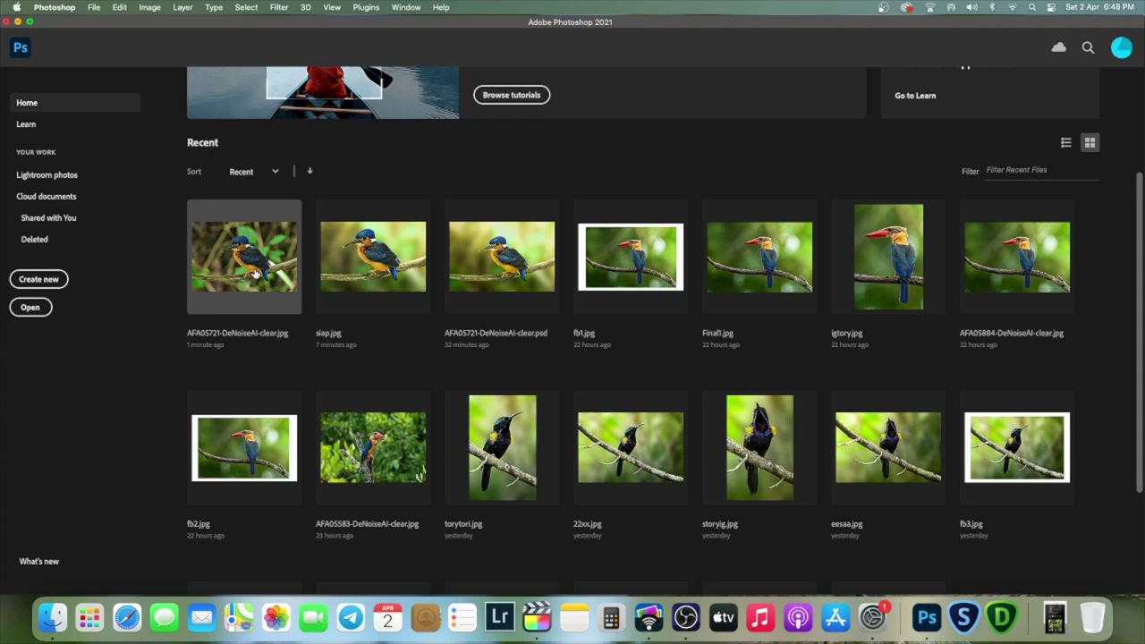
left_click(257, 275)
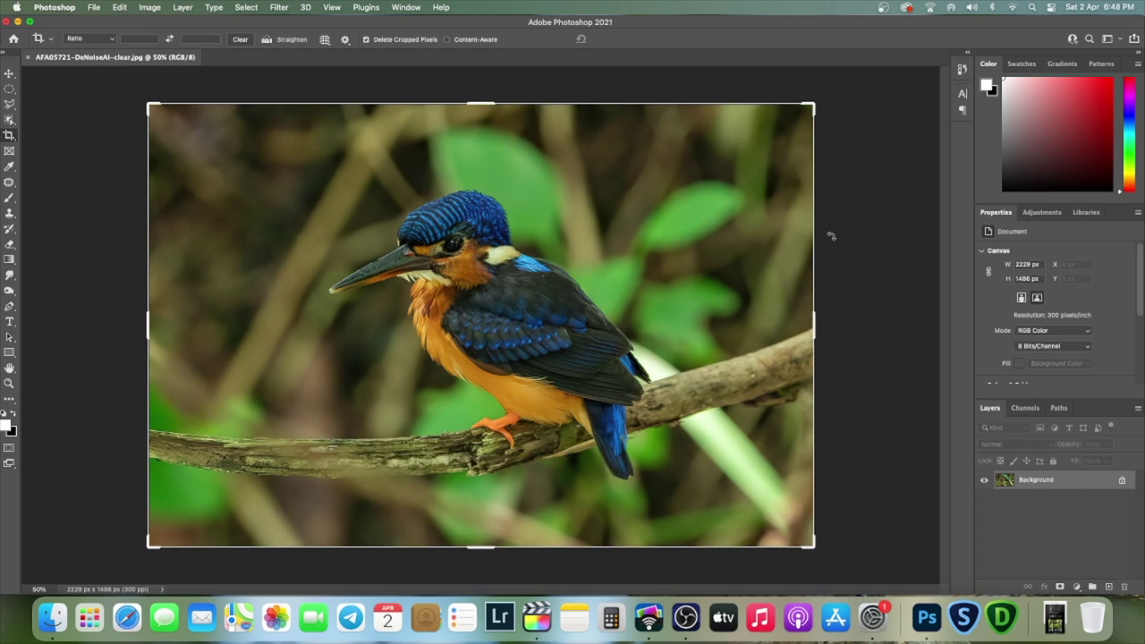
Step: Duplicate the photo layer and brighten the copy with a Curves highlight lift, pinning the darks
key("super+j")
key("super+j")
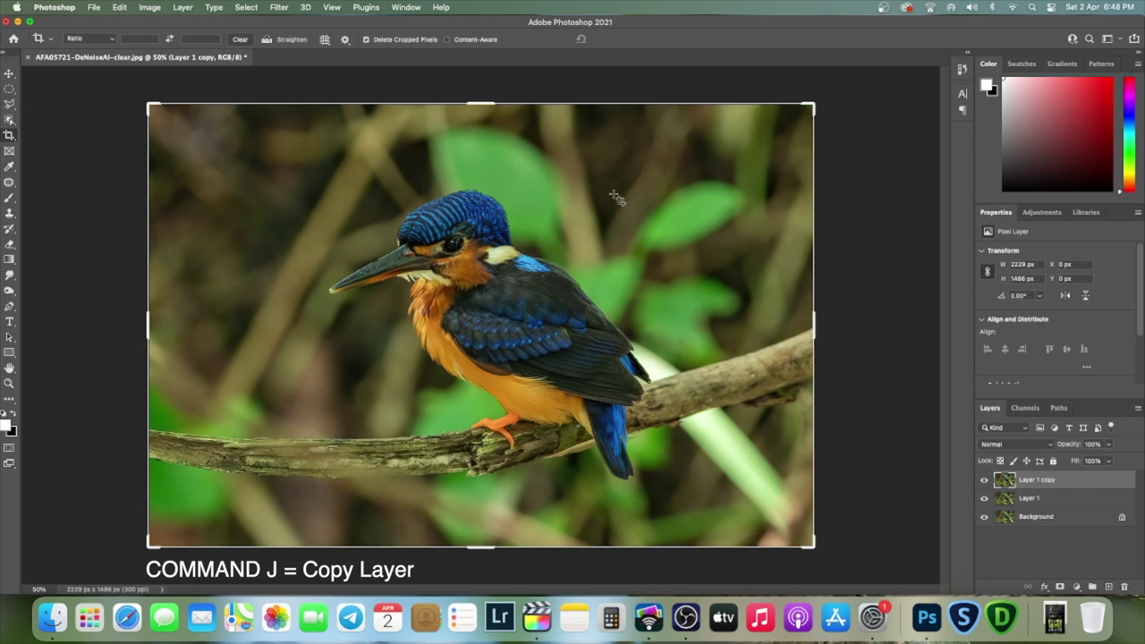
key("super+m")
left_click_drag(914, 273, 914, 264)
left_click(840, 345)
left_click(1083, 204)
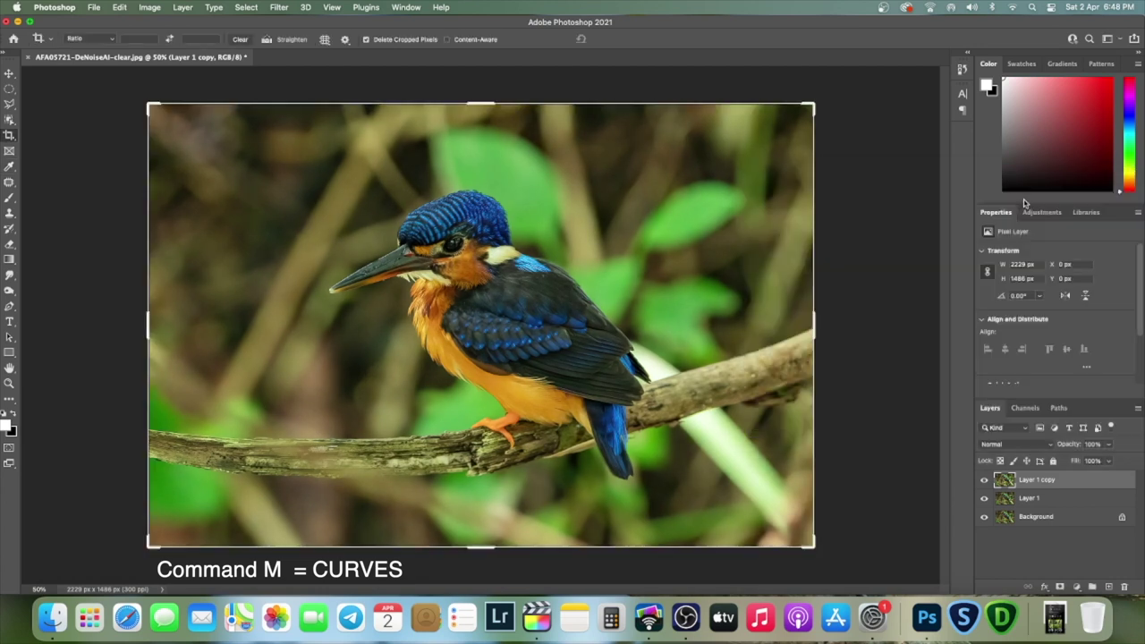
Step: Brighten the top copy further with a second Curves highlight lift
key("super+m")
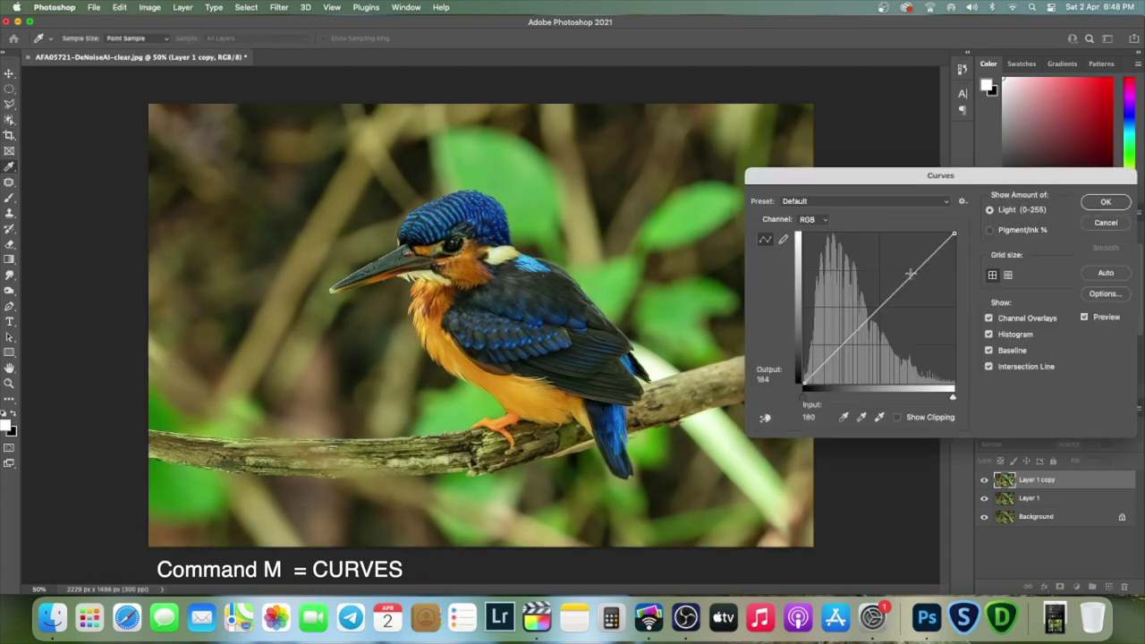
left_click_drag(909, 274, 912, 264)
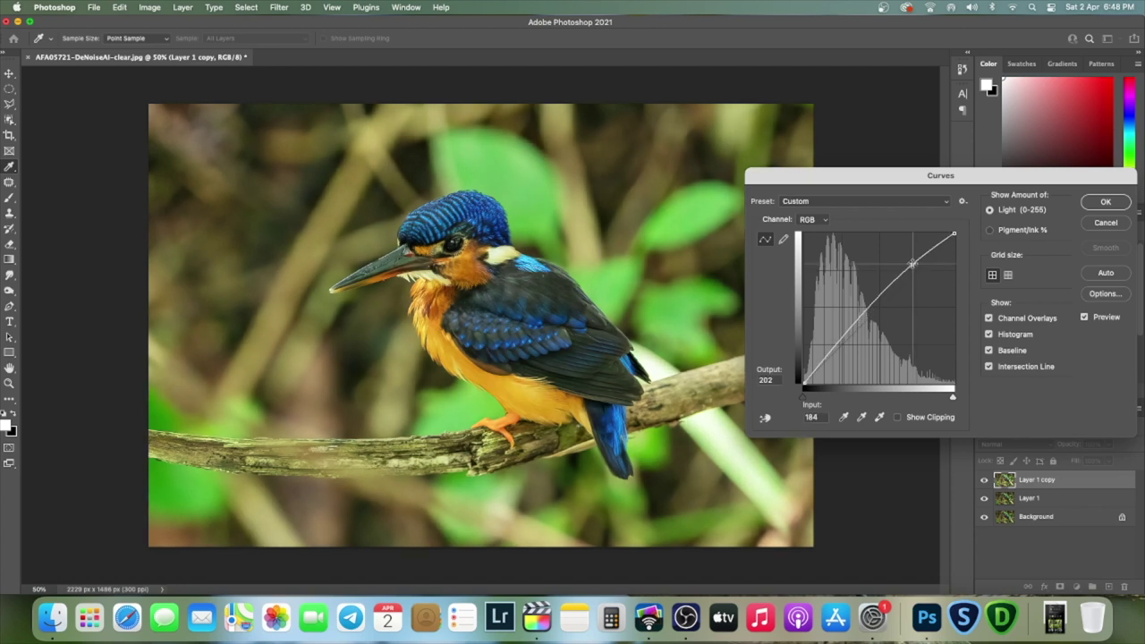
left_click(1124, 204)
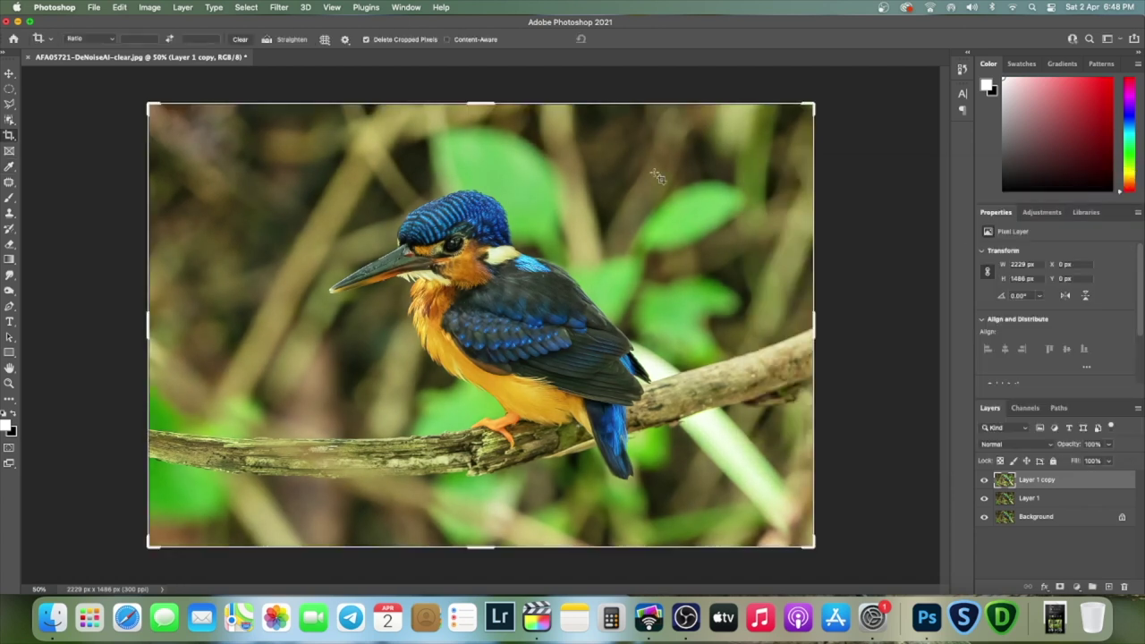
Step: Mask a new copy of the brightened layer to an Object Selection of the kingfisher, then select Layer 1 copy
key("super+j")
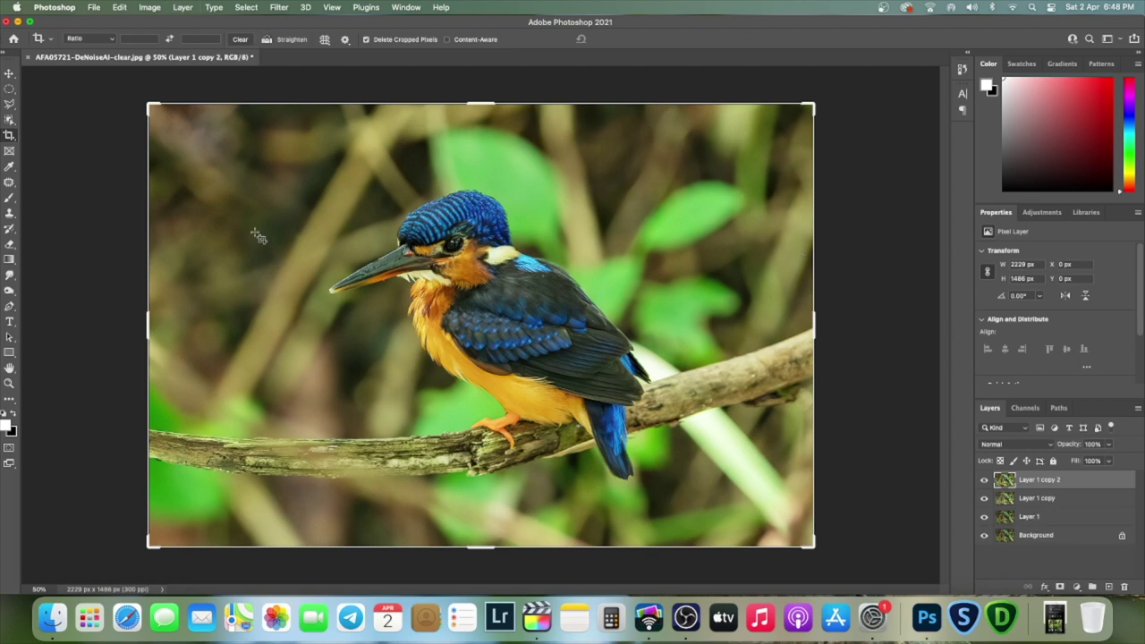
left_click(10, 120)
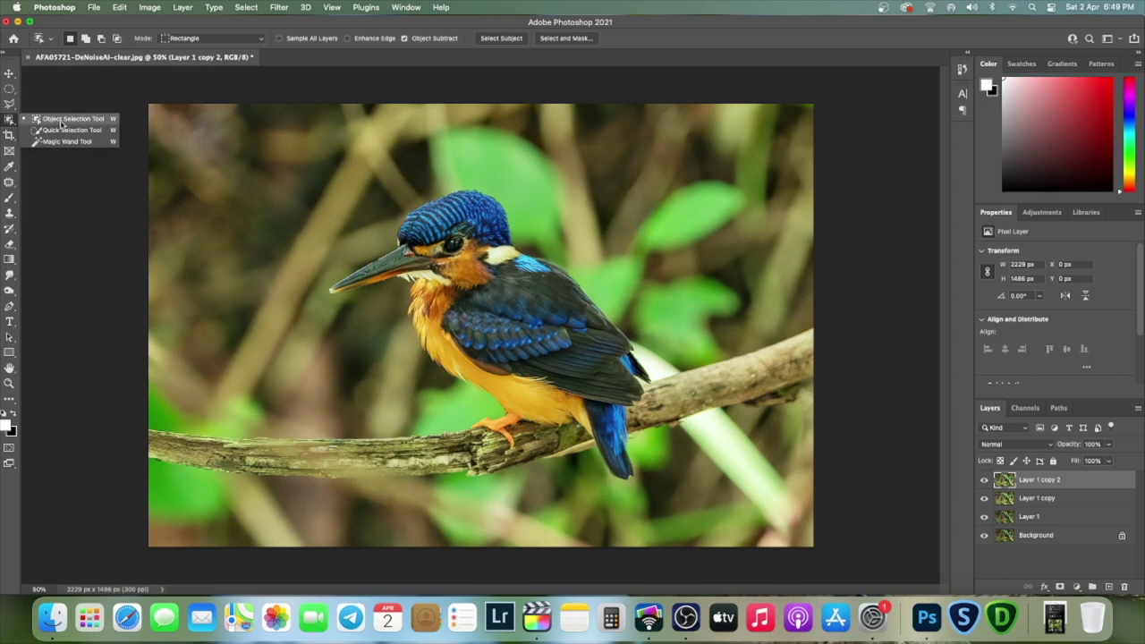
left_click_drag(280, 138, 732, 534)
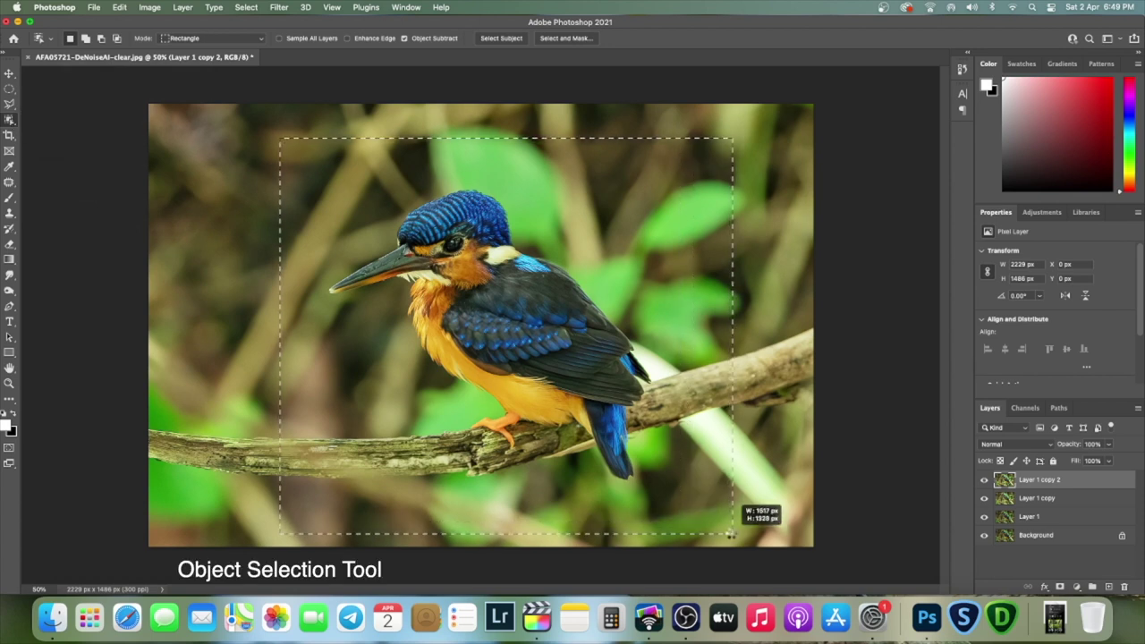
left_click_drag(733, 534, 732, 535)
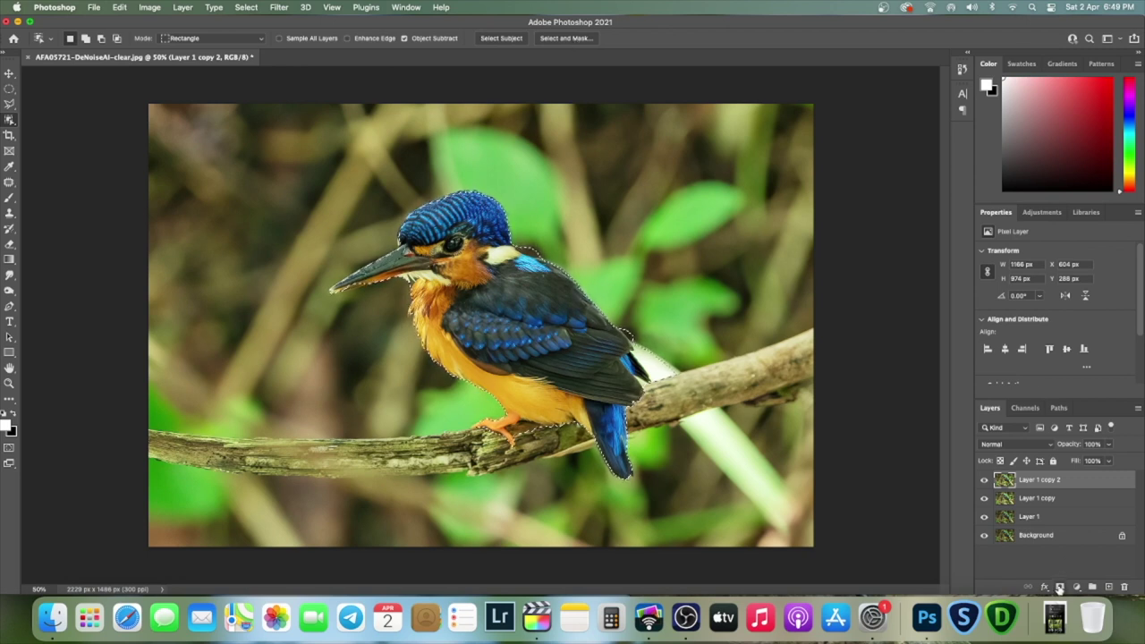
left_click(1059, 588)
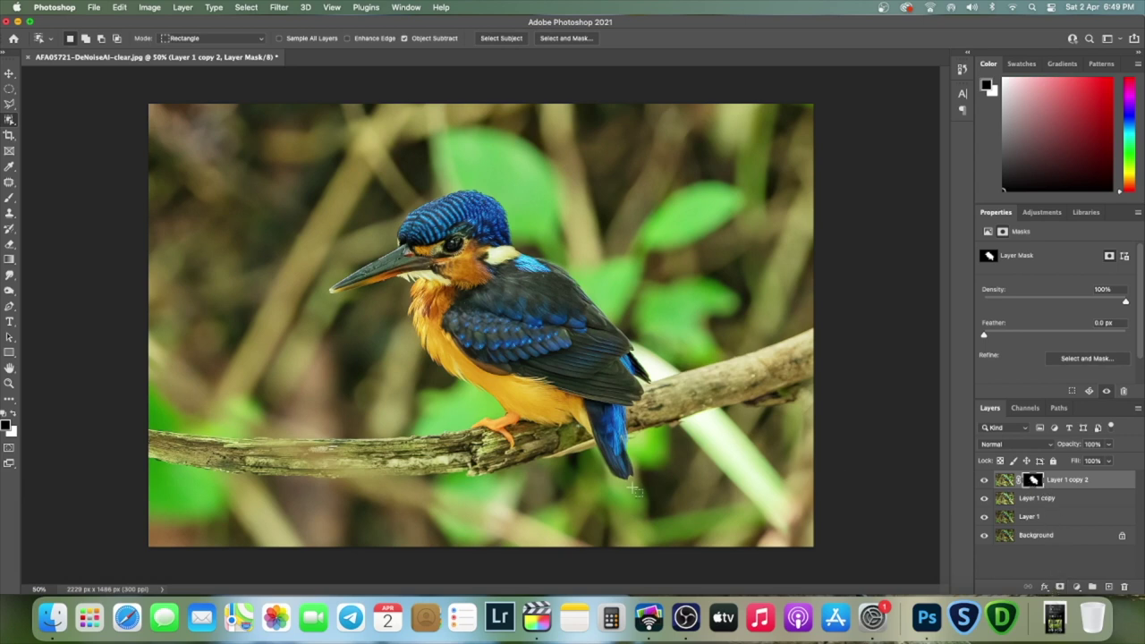
left_click(1048, 504)
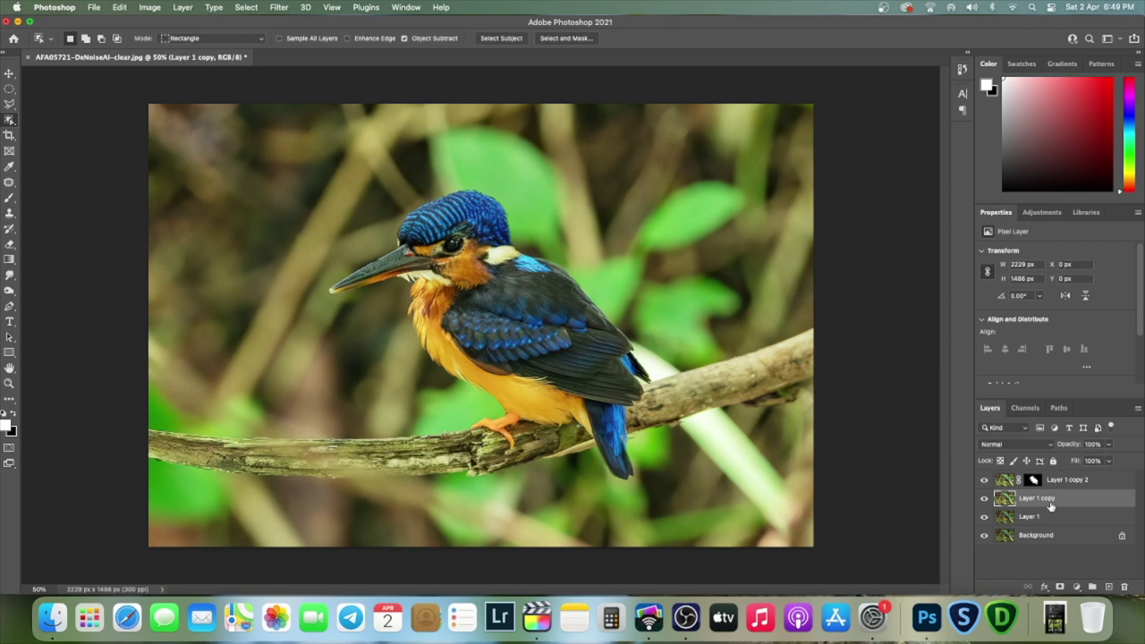
Step: Outline the kingfisher, tail and branch with the Polygonal Lasso on Layer 1 copy
left_click(11, 106)
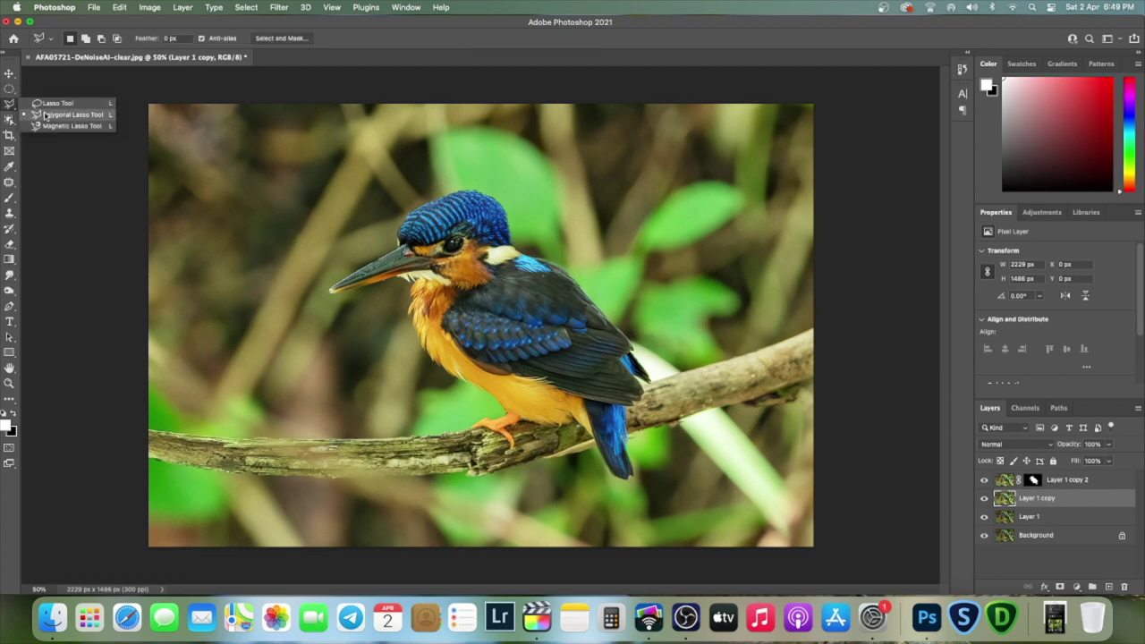
left_click(51, 116)
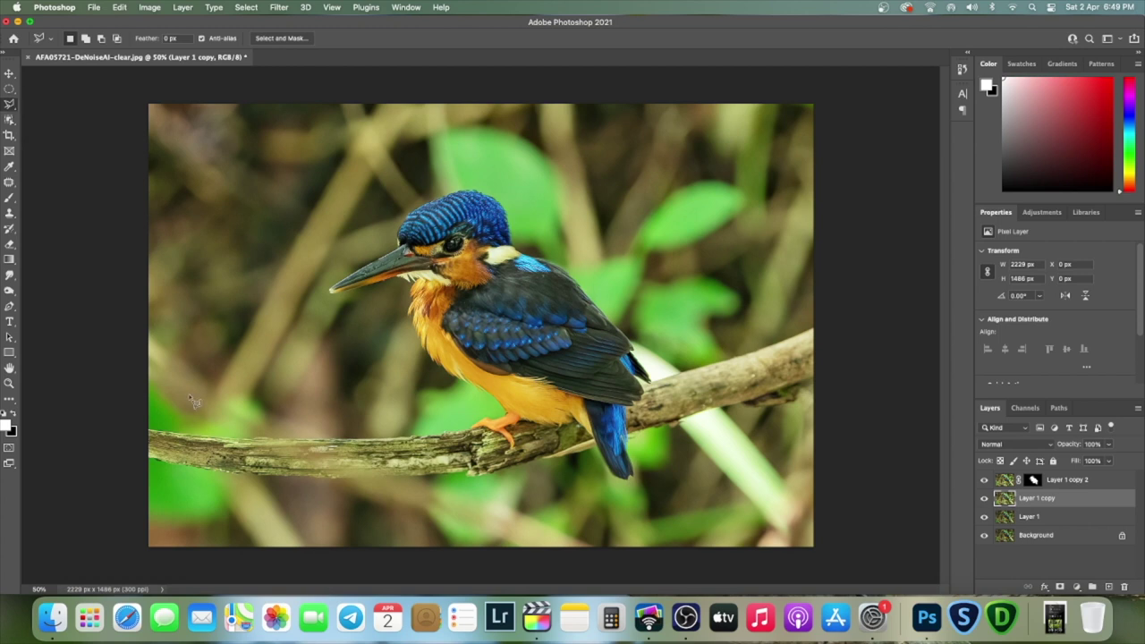
left_click(147, 421)
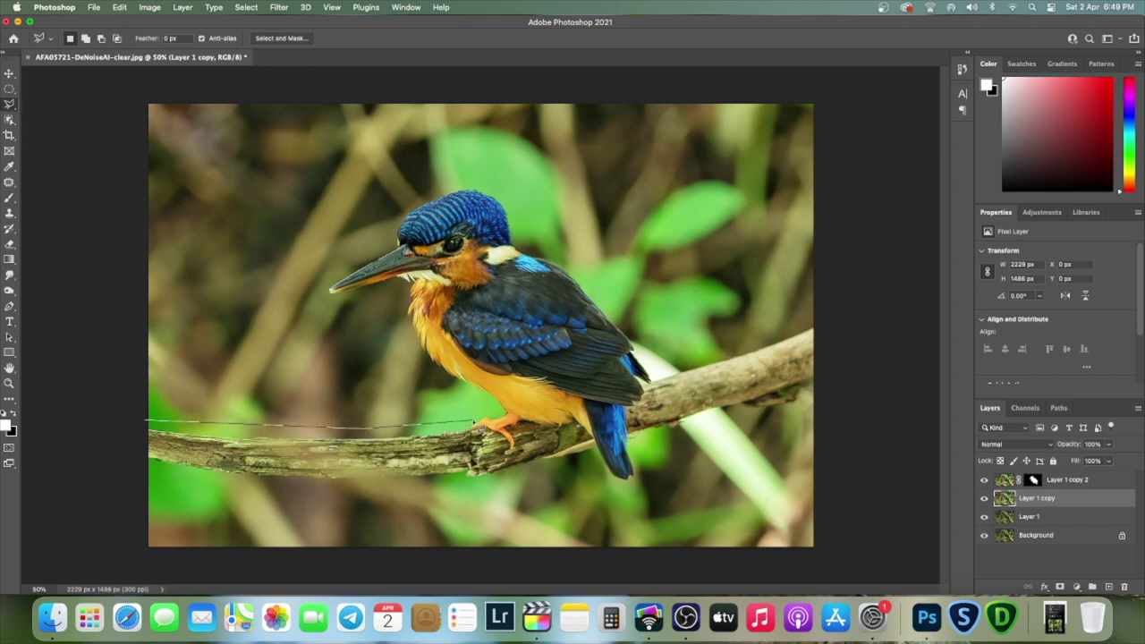
left_click(475, 394)
left_click(414, 366)
left_click(394, 285)
left_click(318, 293)
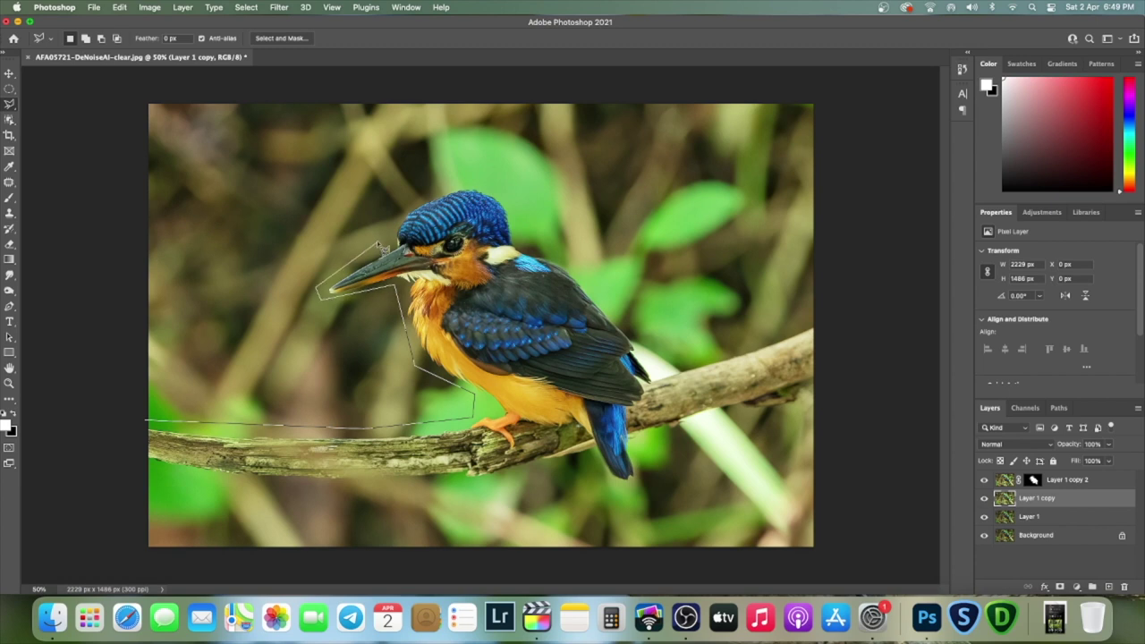
left_click(401, 191)
left_click(520, 234)
left_click(611, 279)
left_click(675, 367)
left_click(825, 315)
left_click(821, 407)
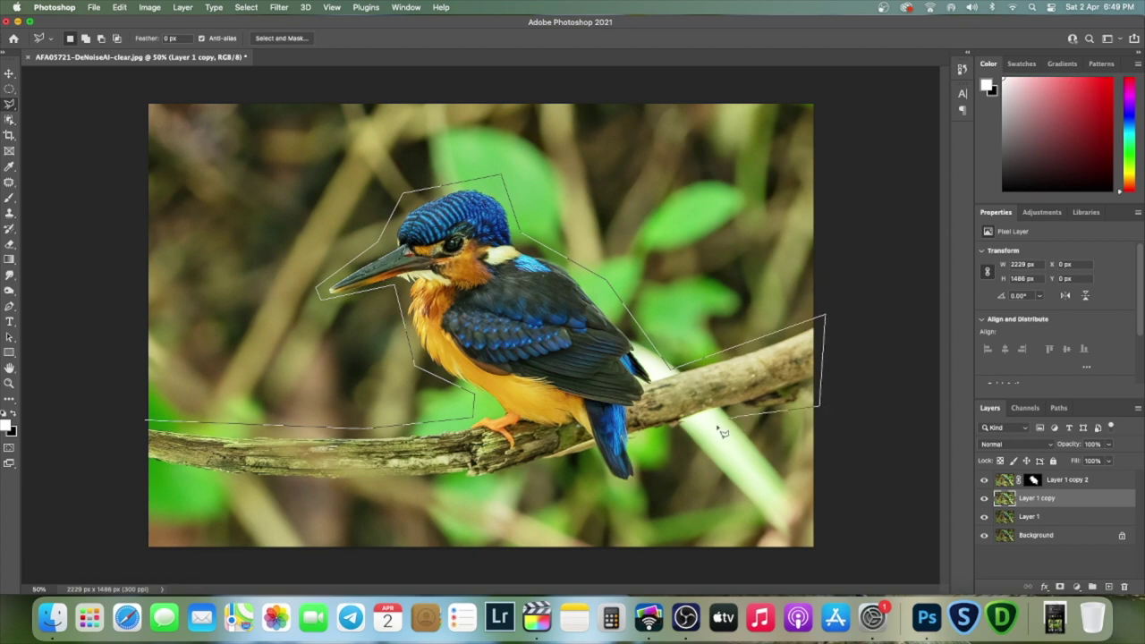
left_click(637, 447)
left_click(644, 498)
left_click(598, 498)
left_click(586, 458)
left_click(467, 489)
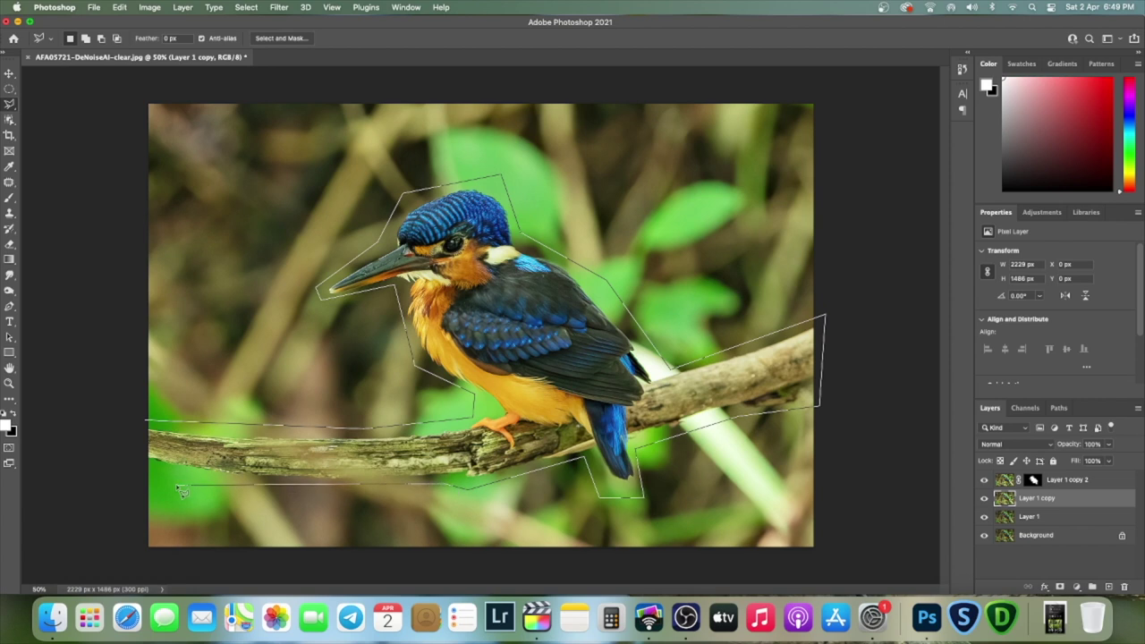
left_click(149, 423)
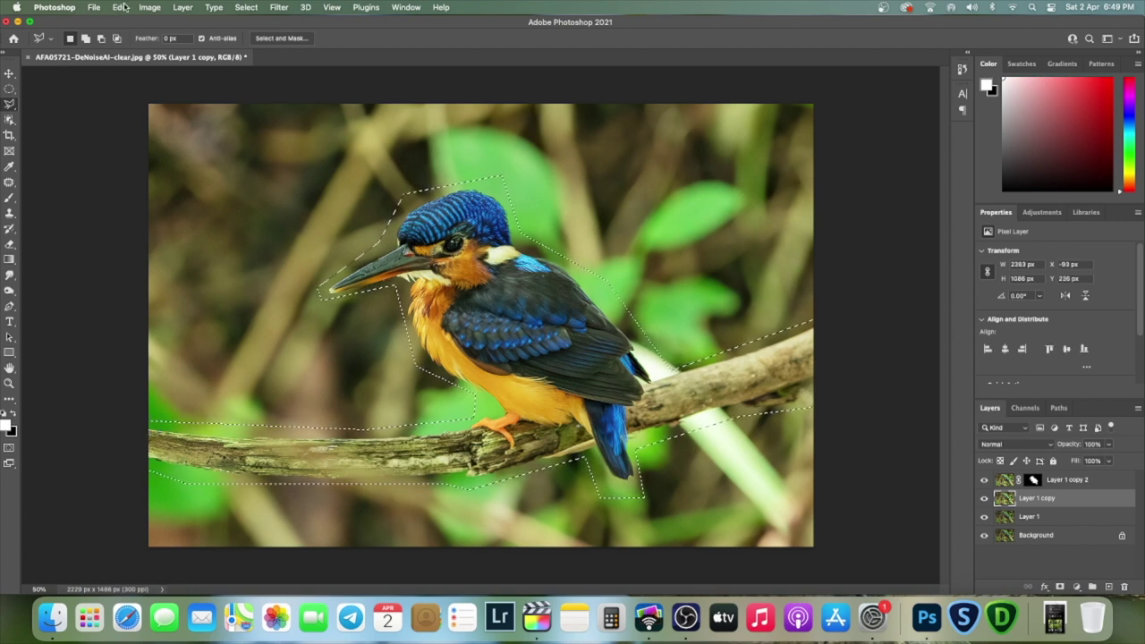
Step: Fill the selection with Content-Aware to erase the branch, then deselect
left_click(120, 7)
left_click(168, 199)
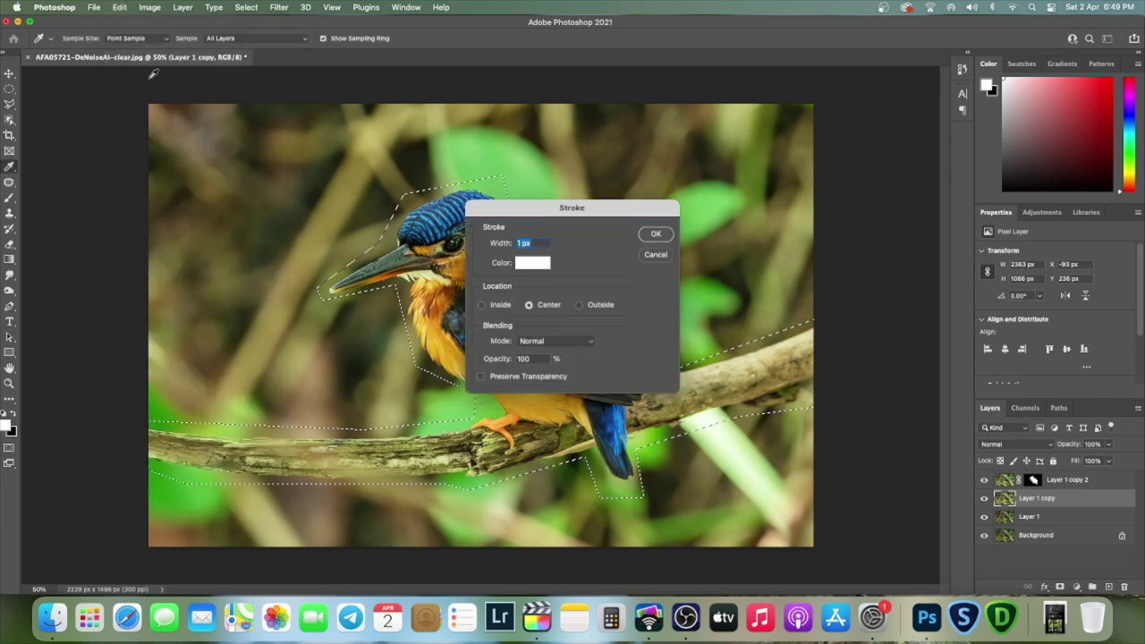
left_click(657, 258)
left_click(120, 7)
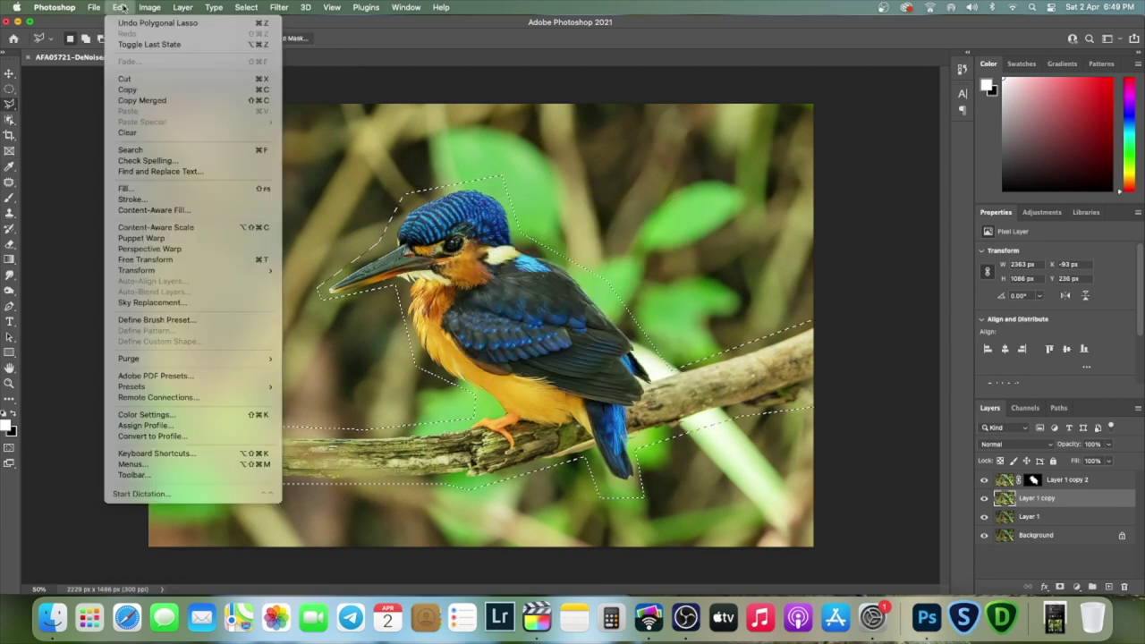
left_click(143, 189)
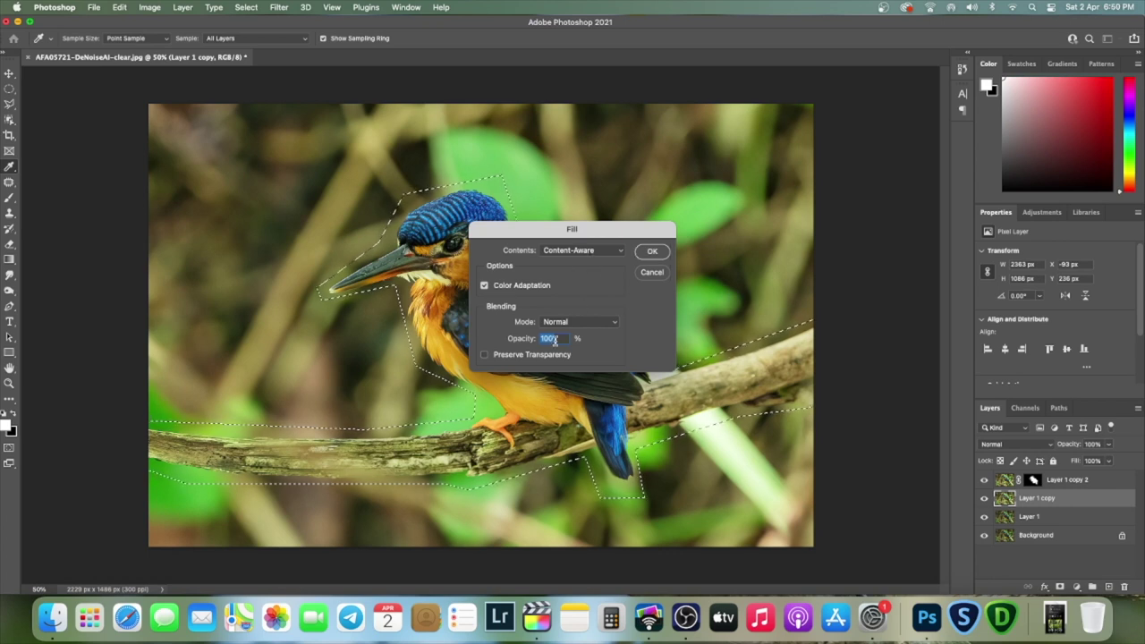
left_click(654, 252)
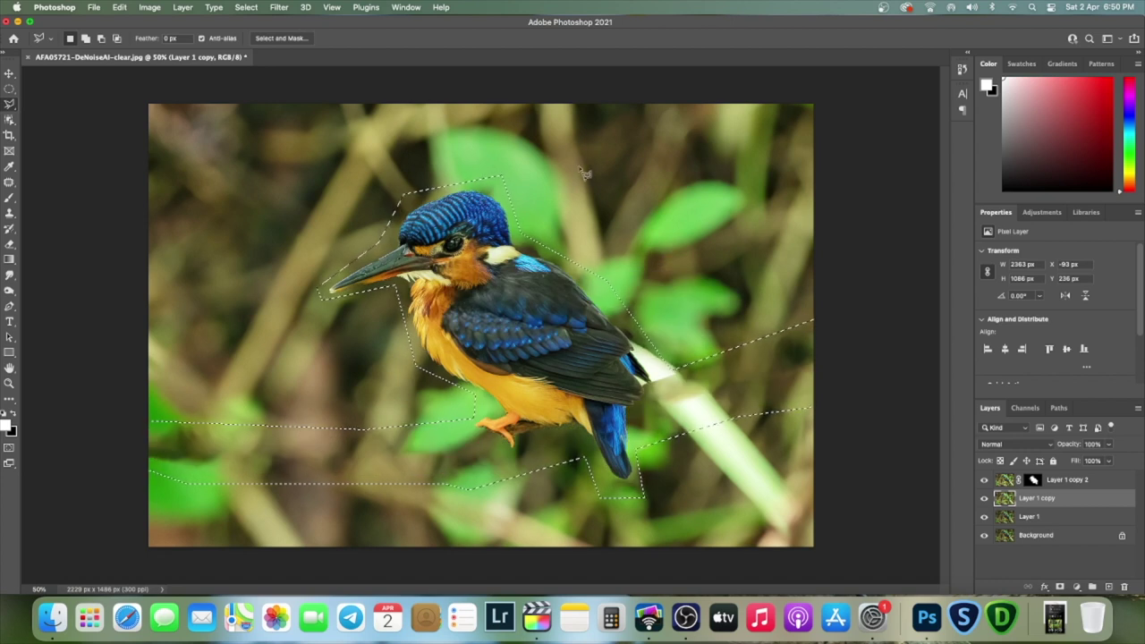
key("super+d")
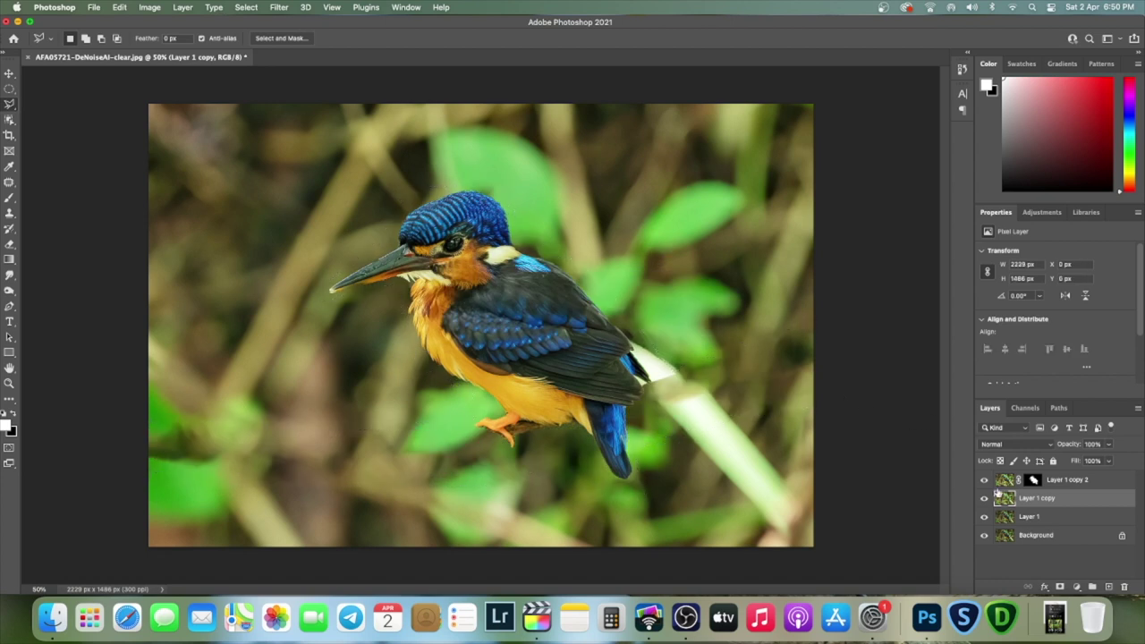
Step: Toggle Layer 1 copy's visibility to compare the branch removal, then zoom in on the bird
left_click(985, 499)
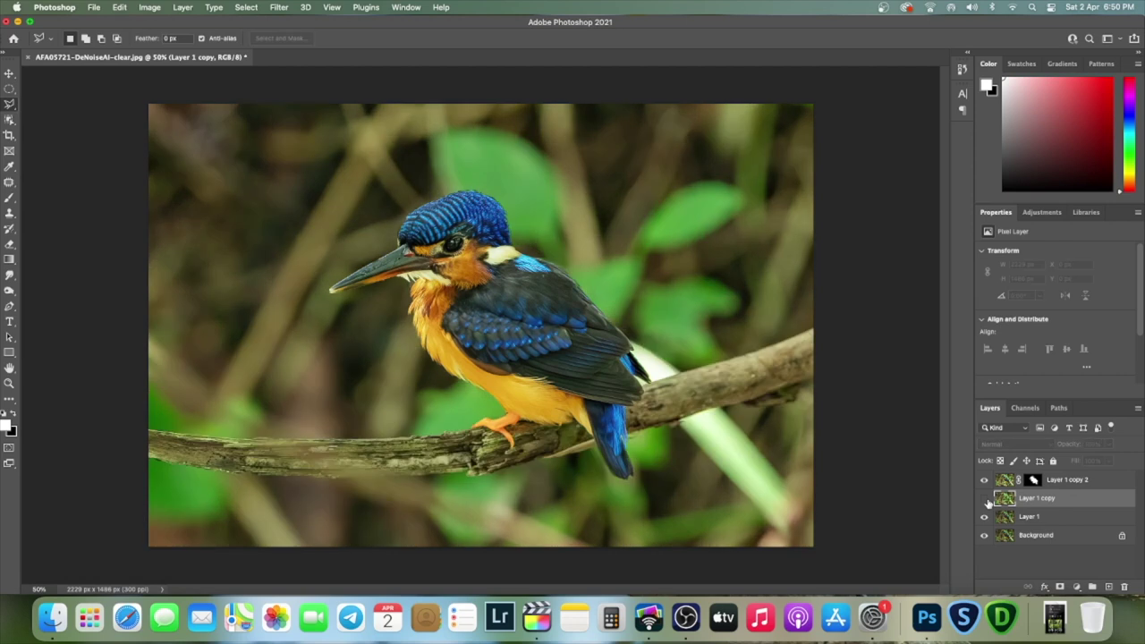
left_click(986, 499)
left_click(985, 499)
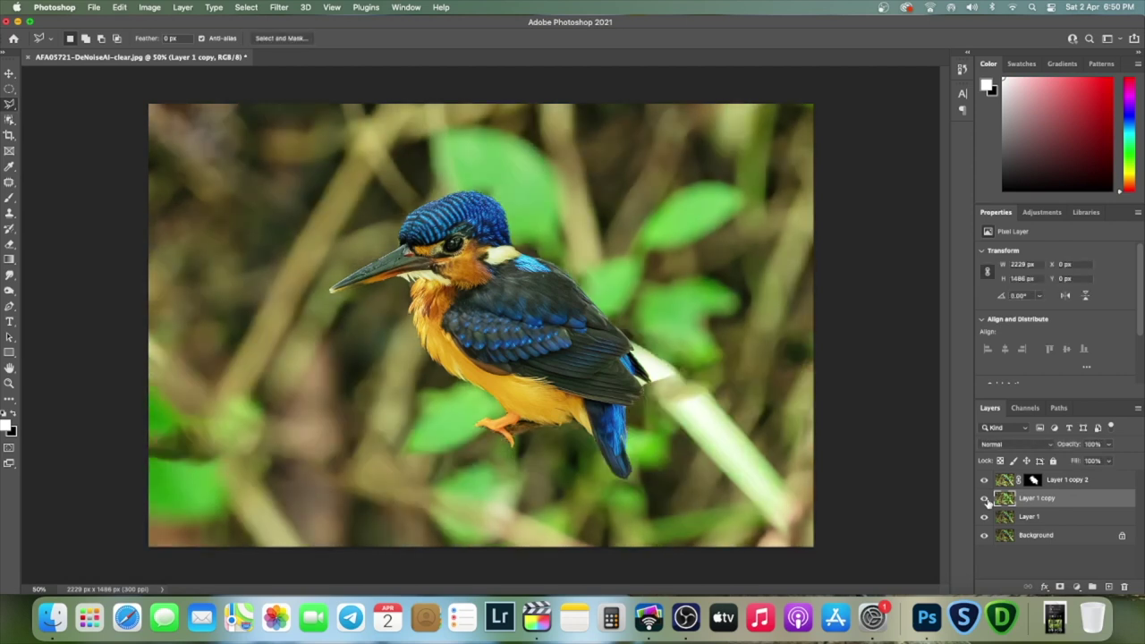
left_click(985, 499)
left_click(986, 500)
left_click(985, 499)
left_click(986, 499)
left_click(985, 499)
key("super+plus")
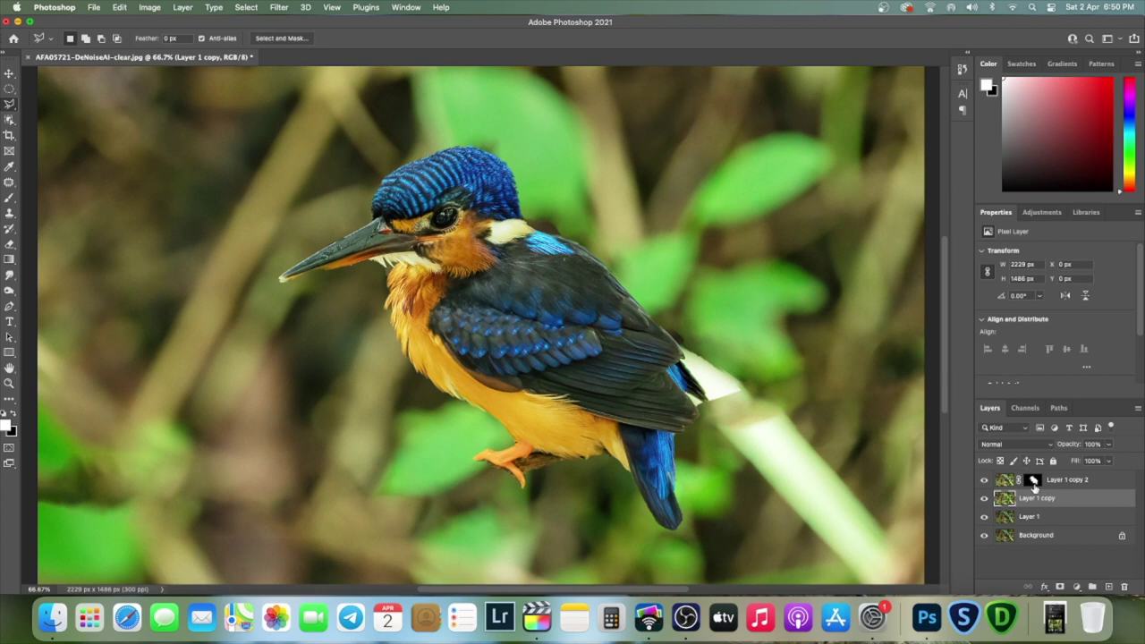
Step: Target Layer 1 copy 2's mask with black and white colours and the Brush tool
left_click(1033, 482)
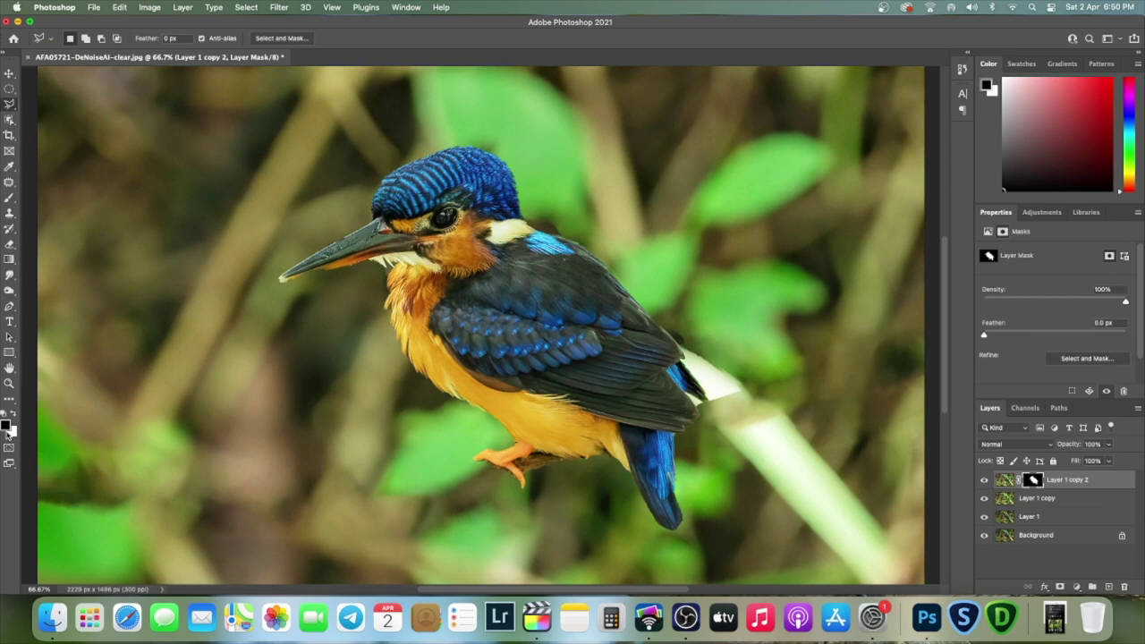
key("x")
key("x")
key("x")
key("x")
key("x")
key("x")
key("x")
left_click(9, 198)
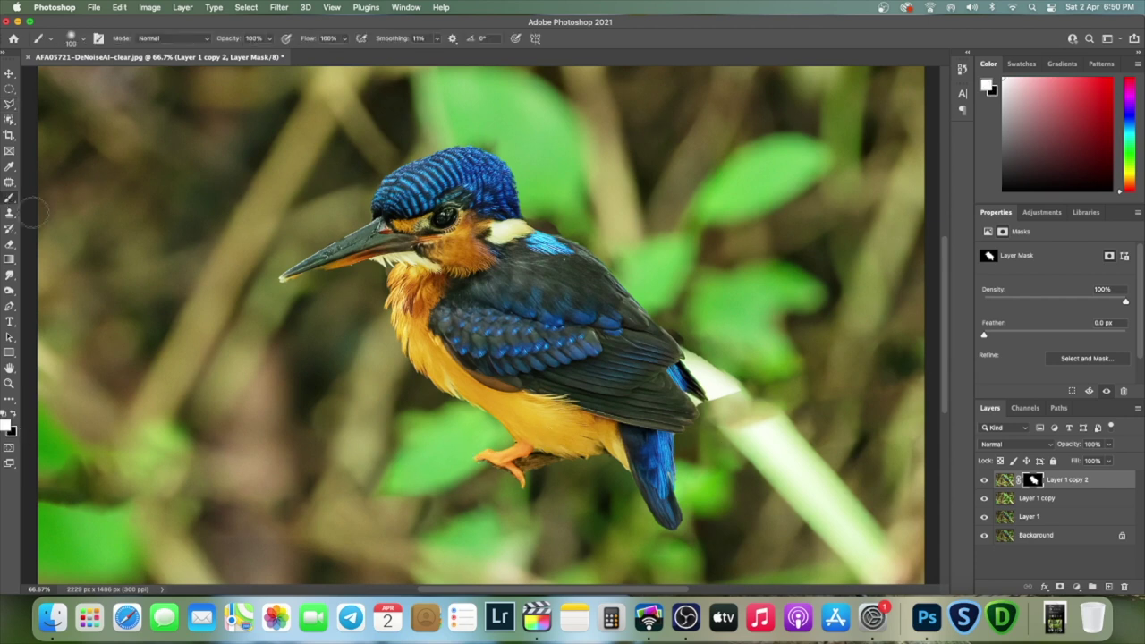
Step: Paint white on the mask around the feet and beneath the tail to reveal the branch
mouse_move(481, 474)
left_mouse_down()
mouse_move(467, 462)
mouse_move(523, 483)
mouse_move(622, 461)
mouse_move(775, 390)
mouse_move(922, 347)
mouse_move(711, 452)
left_mouse_up()
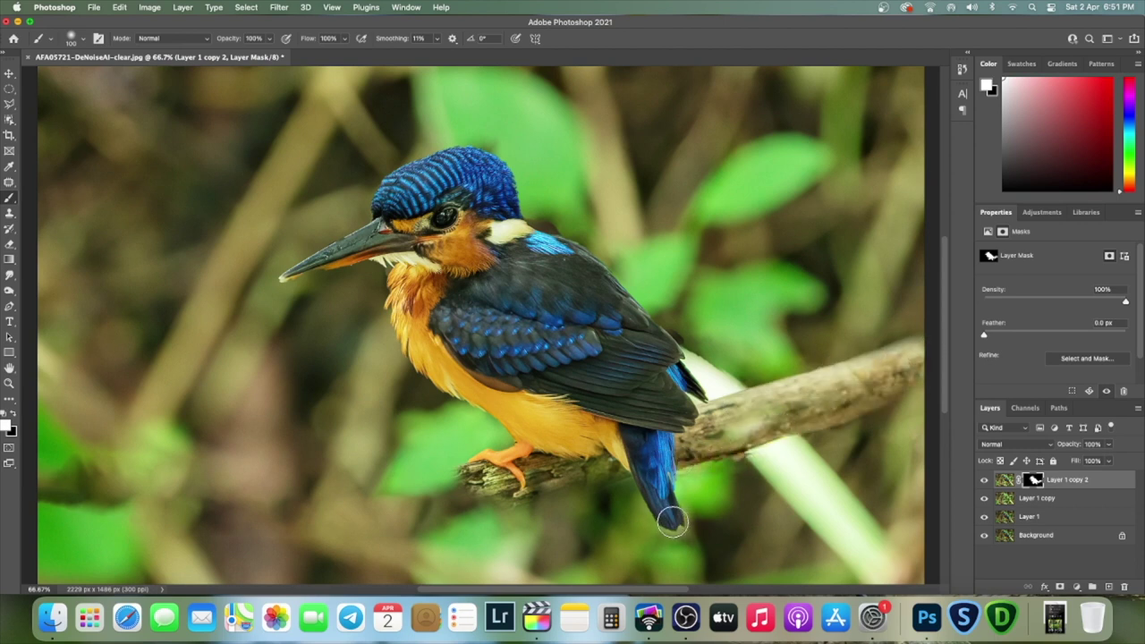
mouse_move(653, 473)
left_mouse_down()
mouse_move(490, 501)
mouse_move(439, 483)
mouse_move(429, 488)
mouse_move(445, 513)
left_mouse_up()
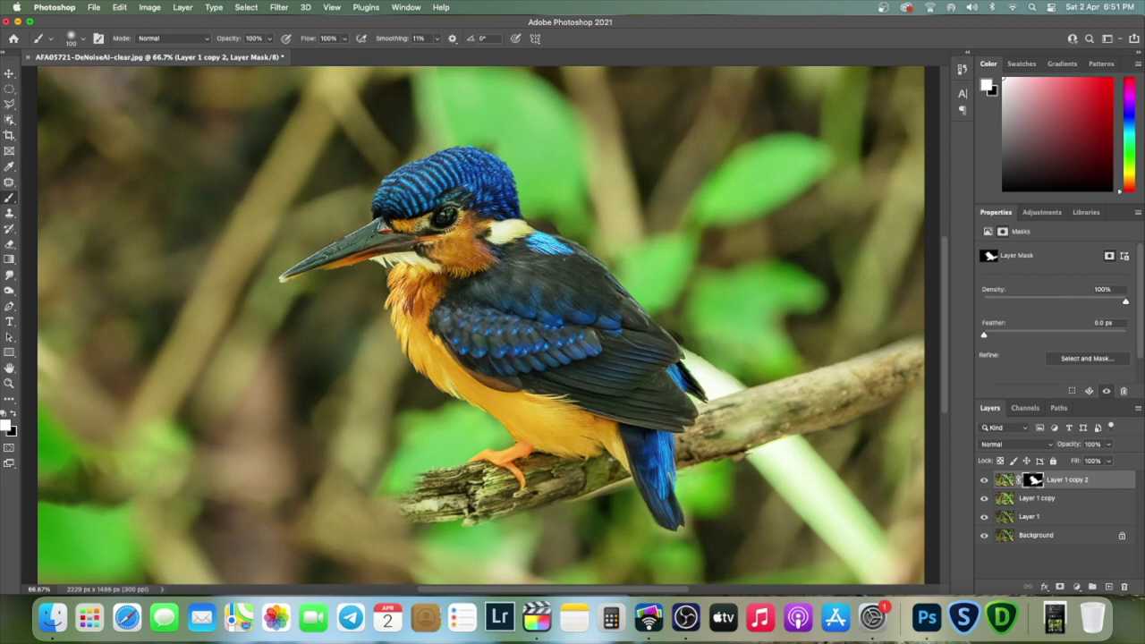
key("super+equal")
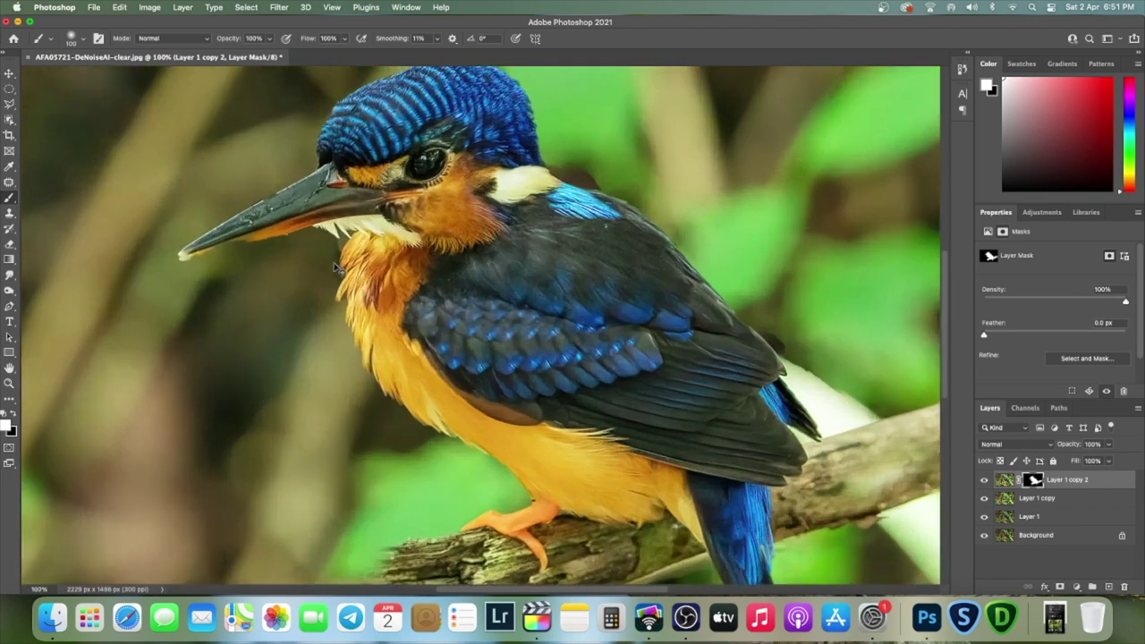
Step: At 200% with a smaller brush, reveal the beak's orange underside and top edge on the mask
key("super+equal")
scroll(333, 262, "left", 10)
scroll(333, 262, "up", 5)
scroll(391, 263, "left", 2)
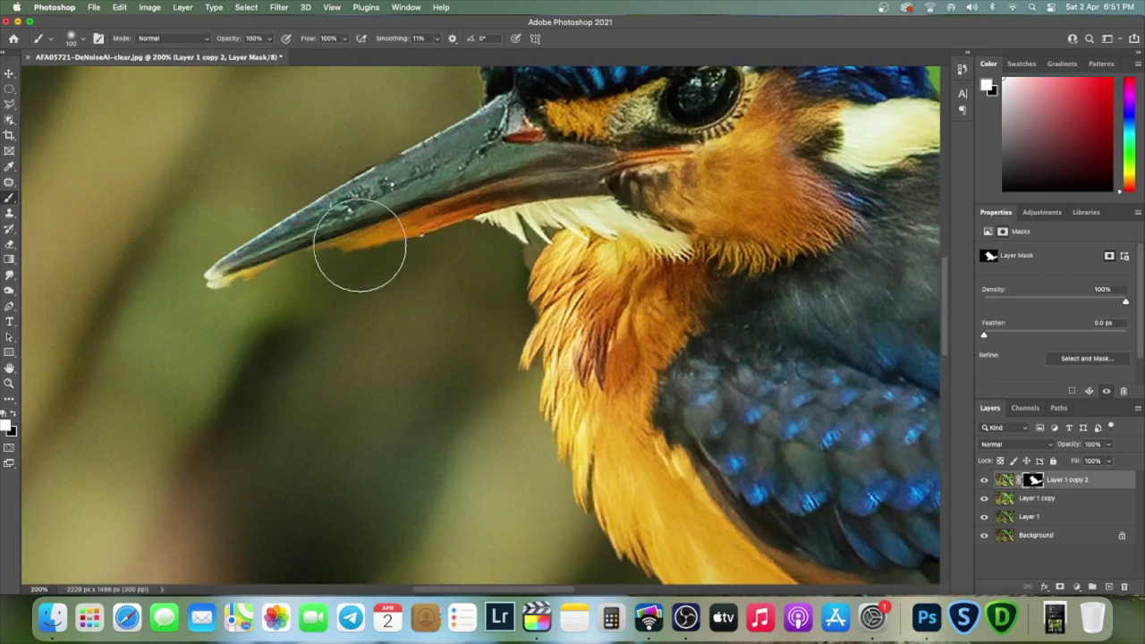
key("bracketleft")
key("bracketleft")
left_click_drag(277, 256, 224, 279)
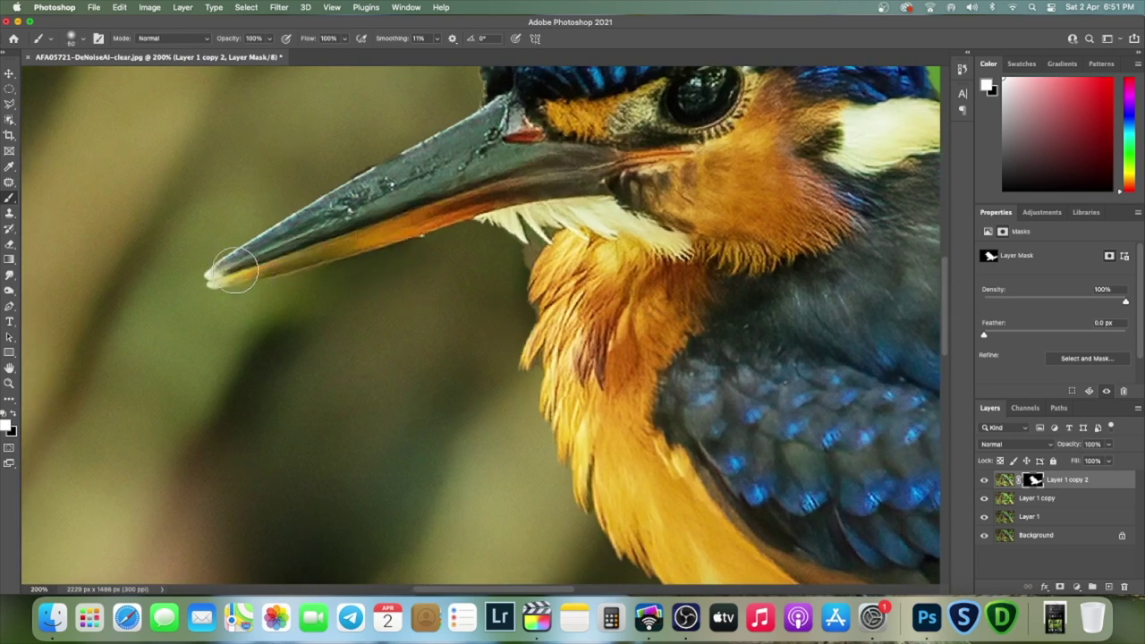
mouse_move(349, 219)
left_mouse_down()
mouse_move(403, 166)
mouse_move(443, 154)
left_mouse_up()
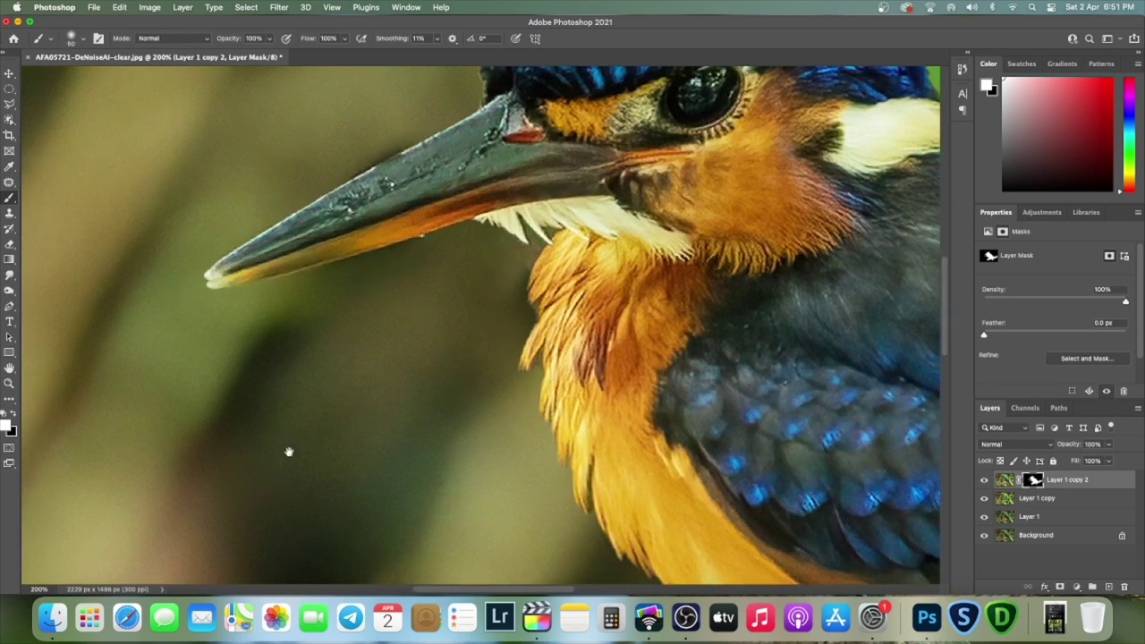
scroll(675, 219, "up", 5)
scroll(675, 220, "right", 5)
scroll(674, 220, "up", 1)
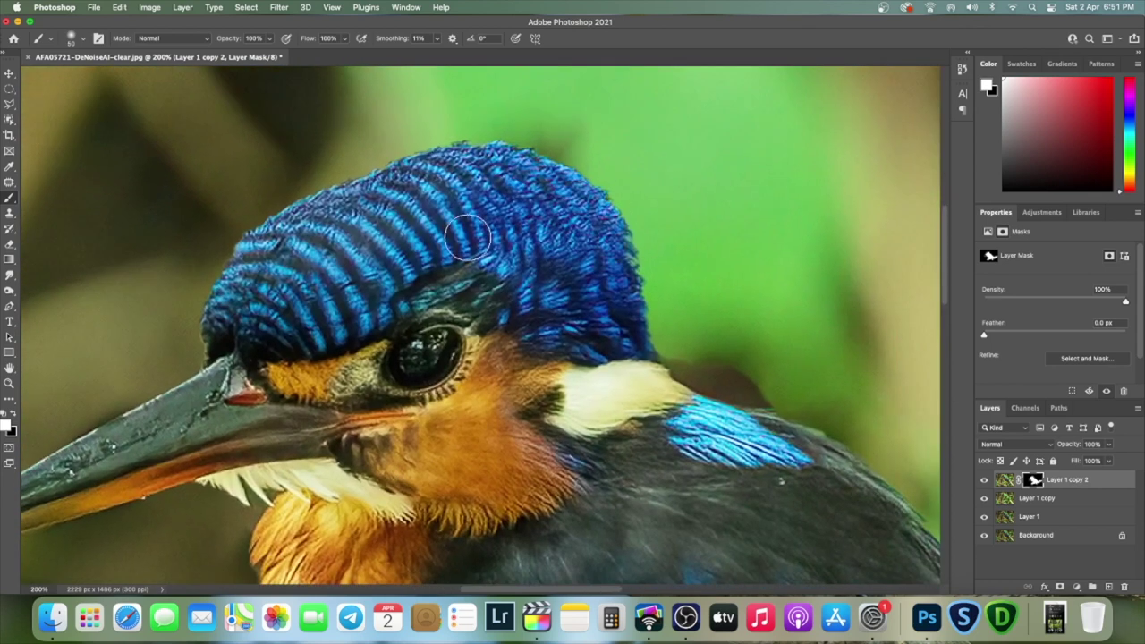
Step: Compare the head edges by toggling Layer 1 copy, shrinking the brush to size 15
left_click(986, 499)
left_click(985, 498)
left_click(985, 498)
left_click(986, 498)
left_click(985, 498)
key("bracketleft")
key("bracketleft")
key("bracketleft")
left_click(984, 498)
left_click(984, 499)
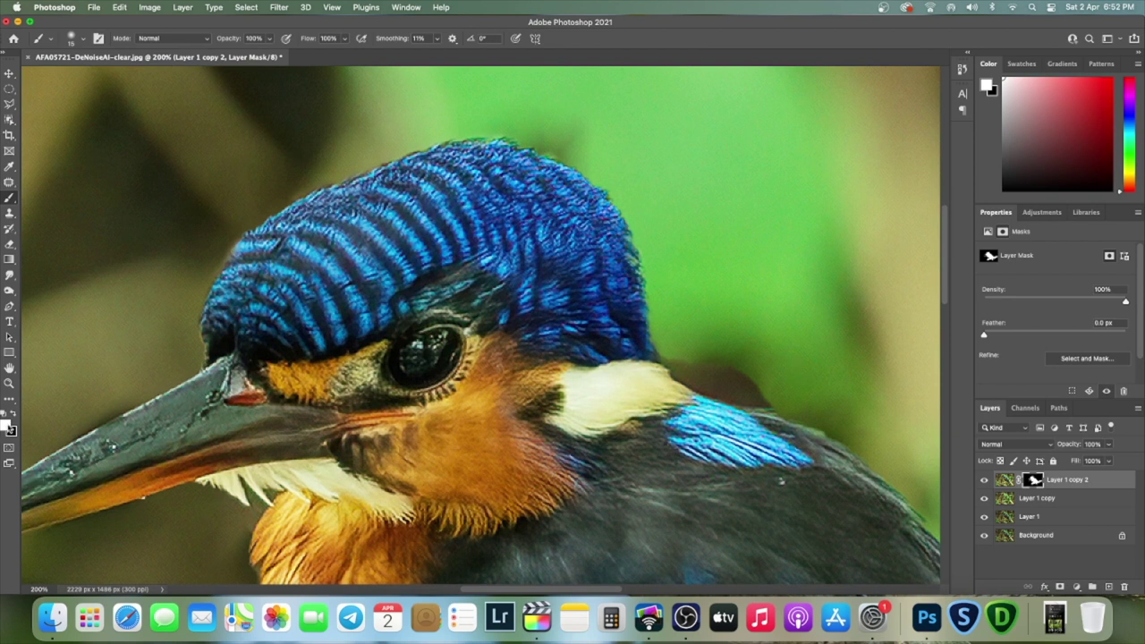
Step: Paint black over the dark blotch beside the cheek, then tidy the beak's top edge at size 10
key("x")
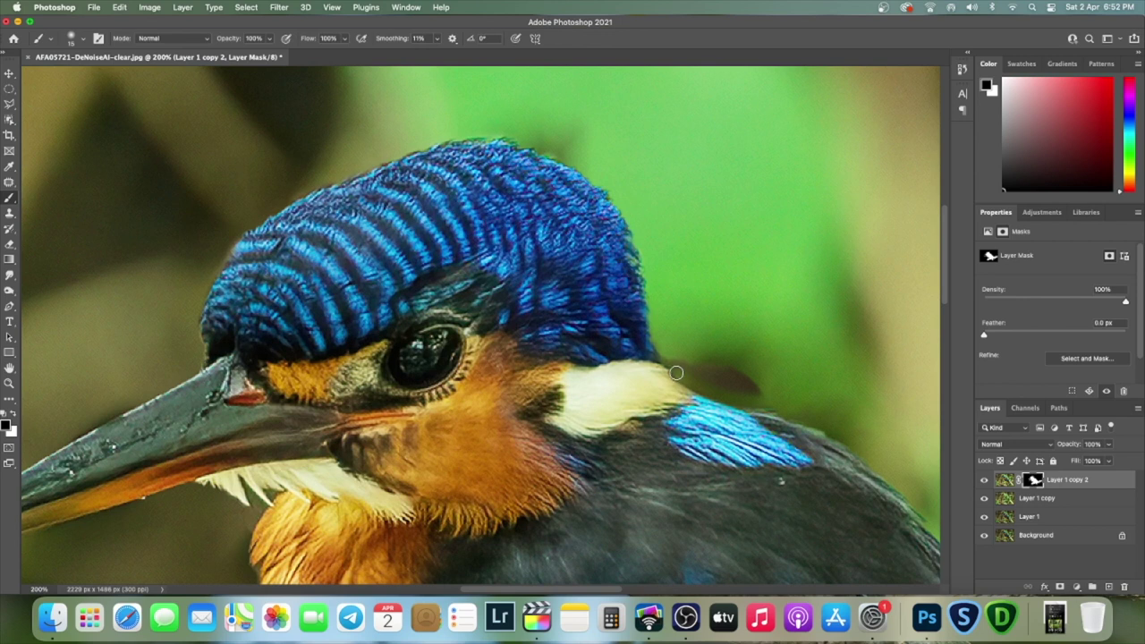
left_click_drag(678, 366, 762, 391)
left_click_drag(675, 365, 773, 400)
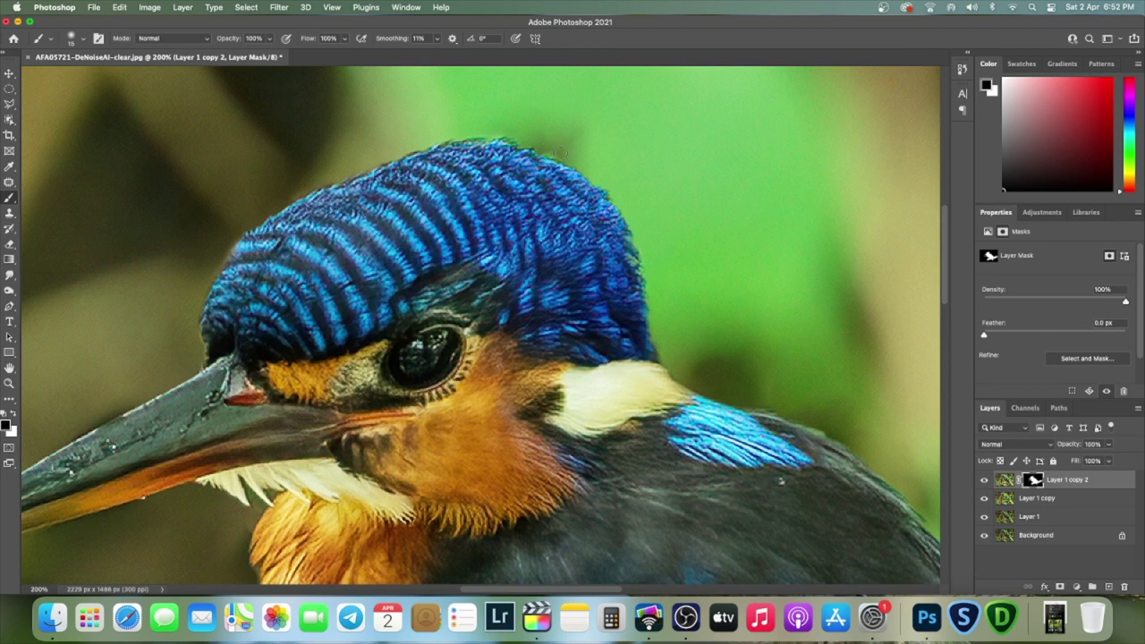
key("bracketleft")
left_click_drag(181, 364, 306, 323)
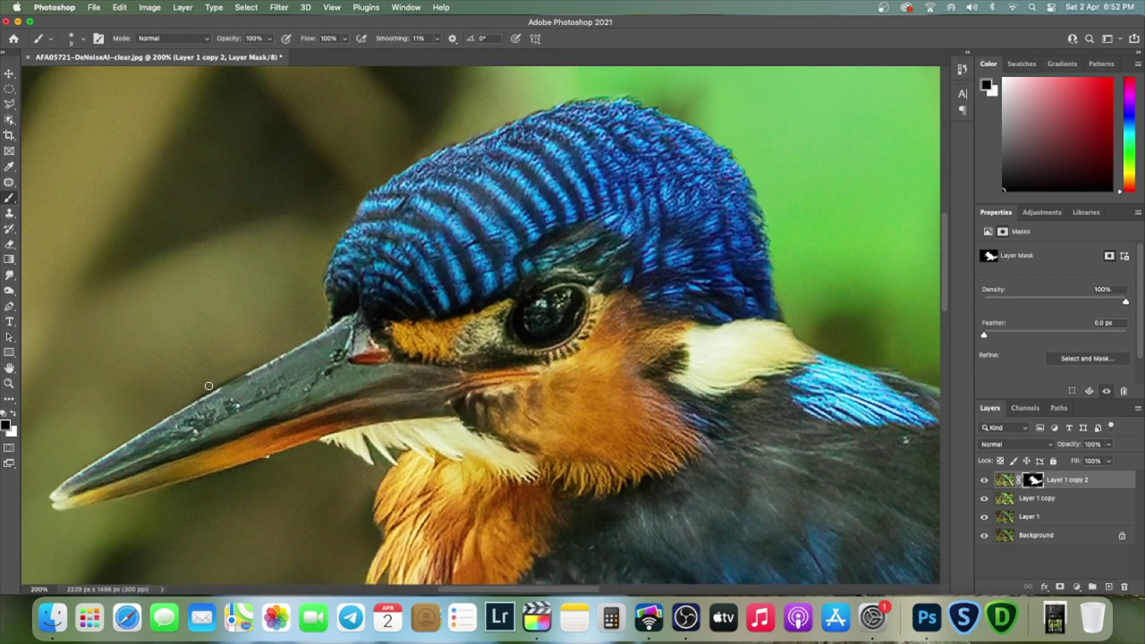
left_click_drag(238, 372, 197, 394)
left_click_drag(163, 500, 162, 415)
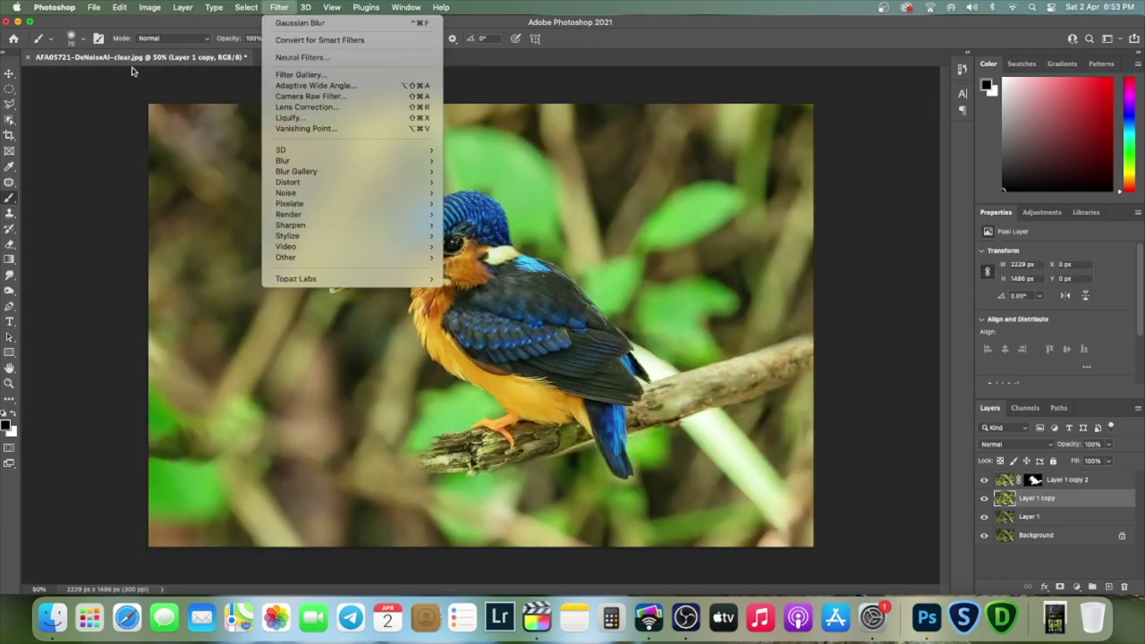
Step: Apply Filter > Blur > Gaussian Blur with a 61.9 px radius to Layer 1 copy
left_click(279, 7)
mouse_move(283, 160)
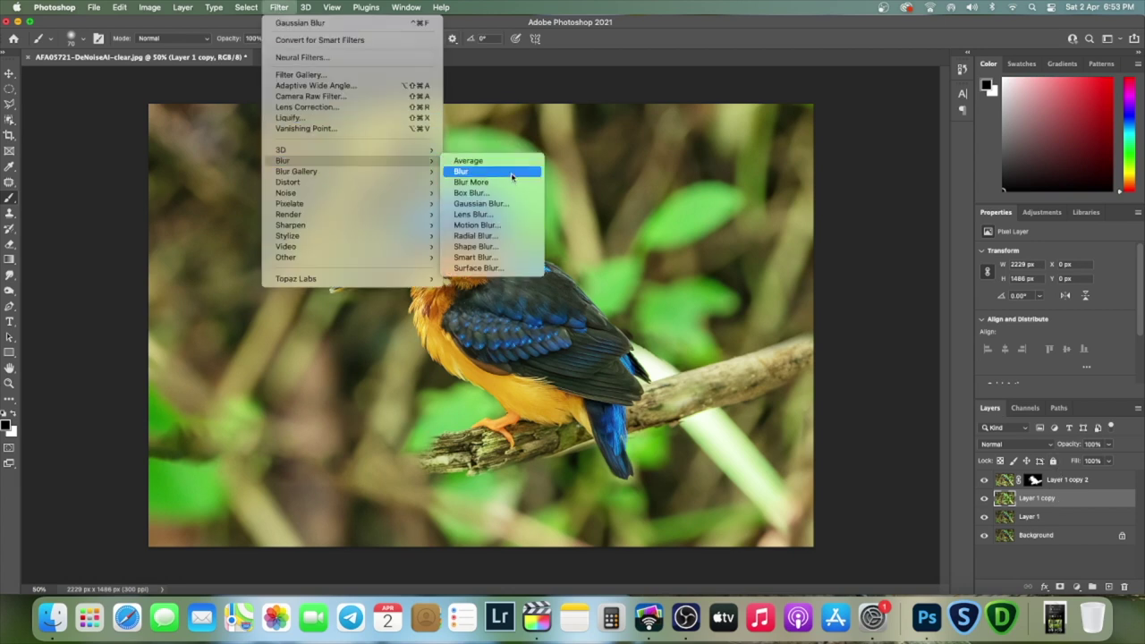
left_click(497, 204)
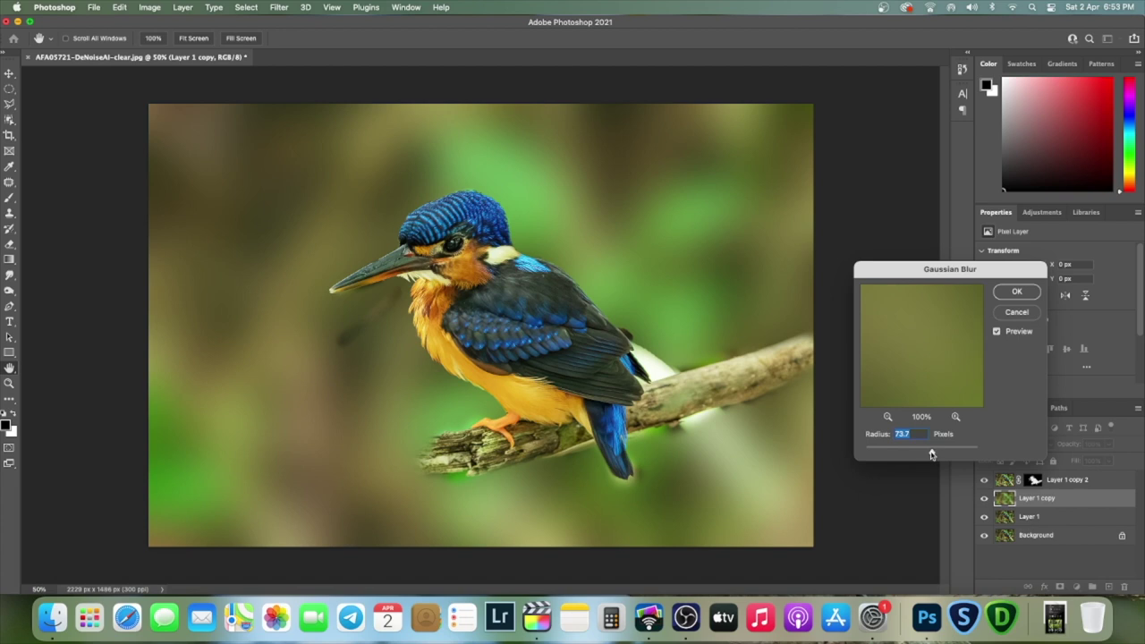
mouse_move(931, 455)
left_mouse_down()
mouse_move(954, 455)
mouse_move(920, 455)
mouse_move(930, 455)
left_mouse_up()
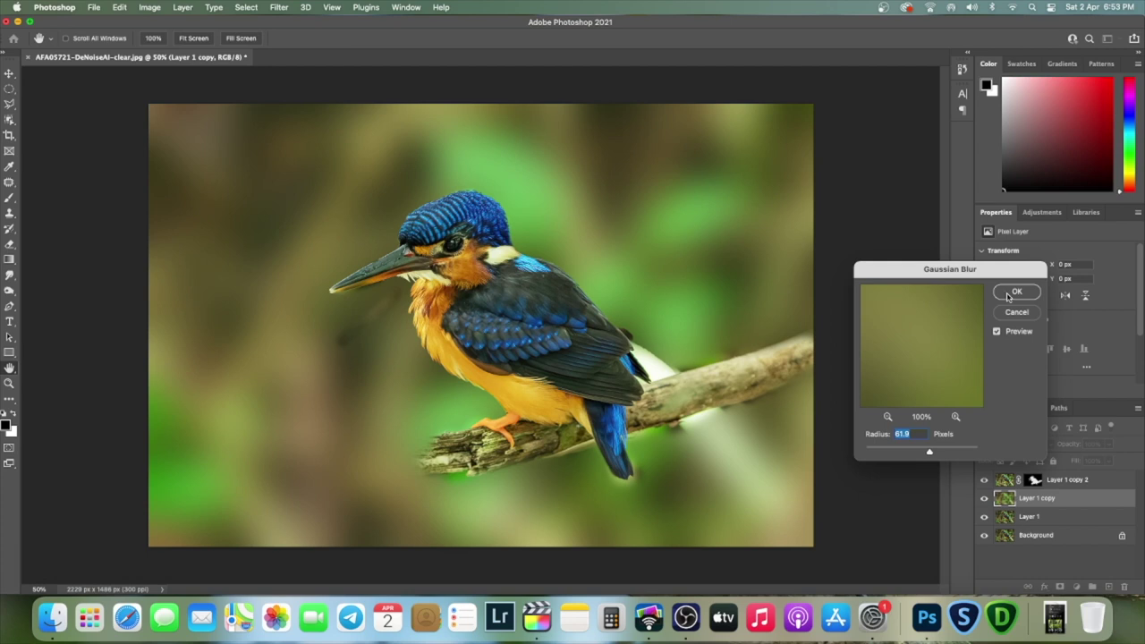
left_click(1008, 296)
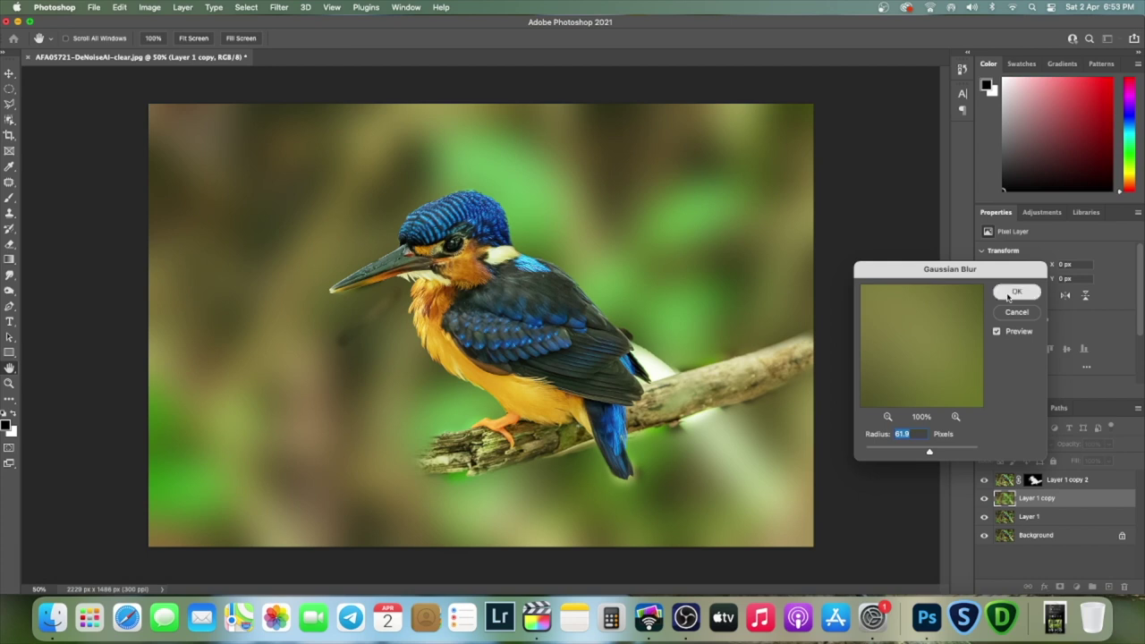
Step: Retarget Layer 1 copy 2's mask and paint out the chest edge and dark feather-tip halo
left_click(1035, 481)
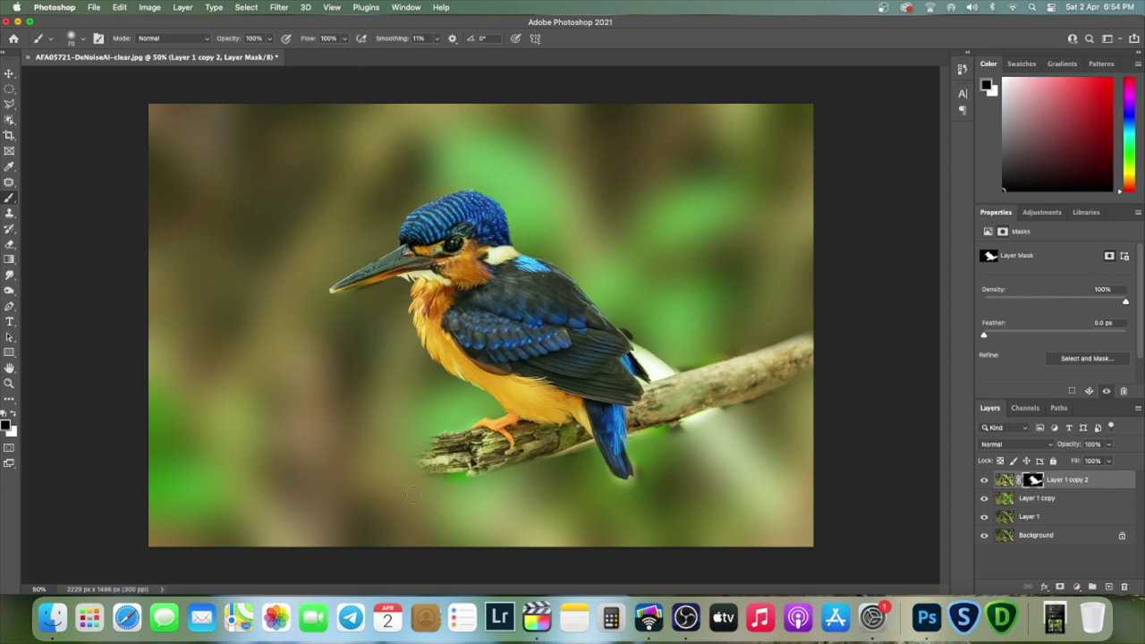
scroll(472, 468, "up", 4)
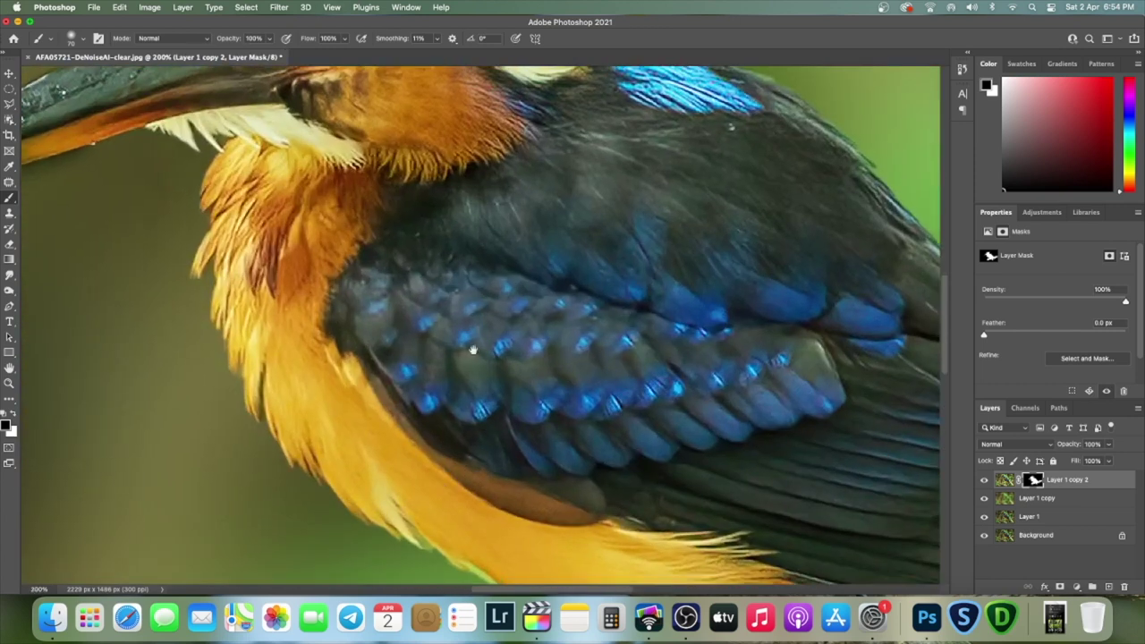
scroll(537, 403, "up", 3)
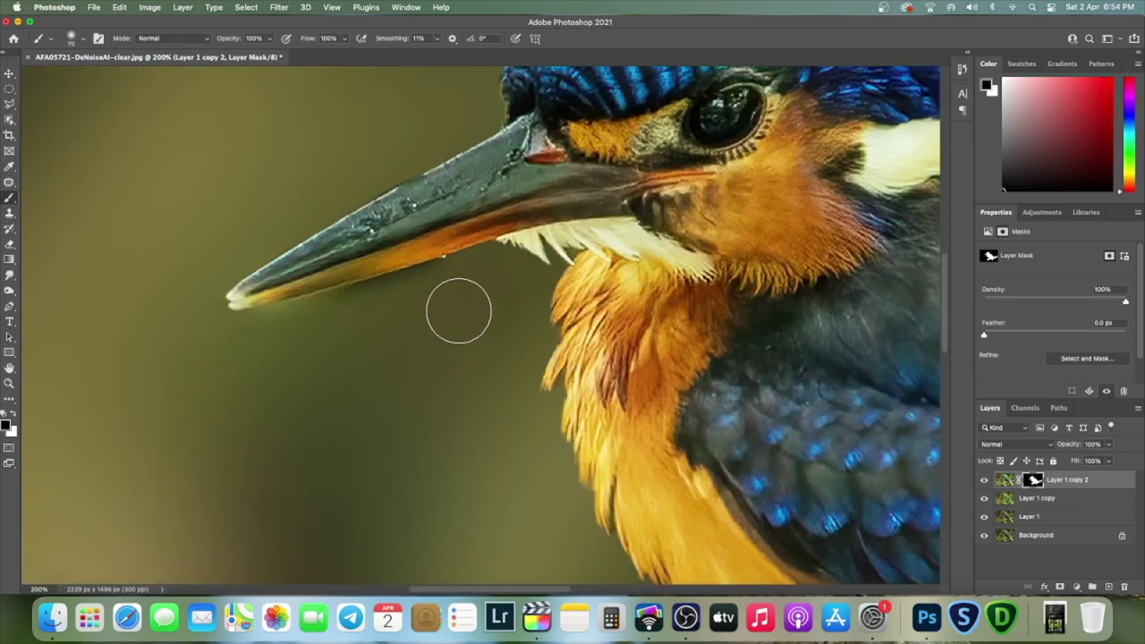
key("bracketleft")
key("bracketleft")
key("bracketleft")
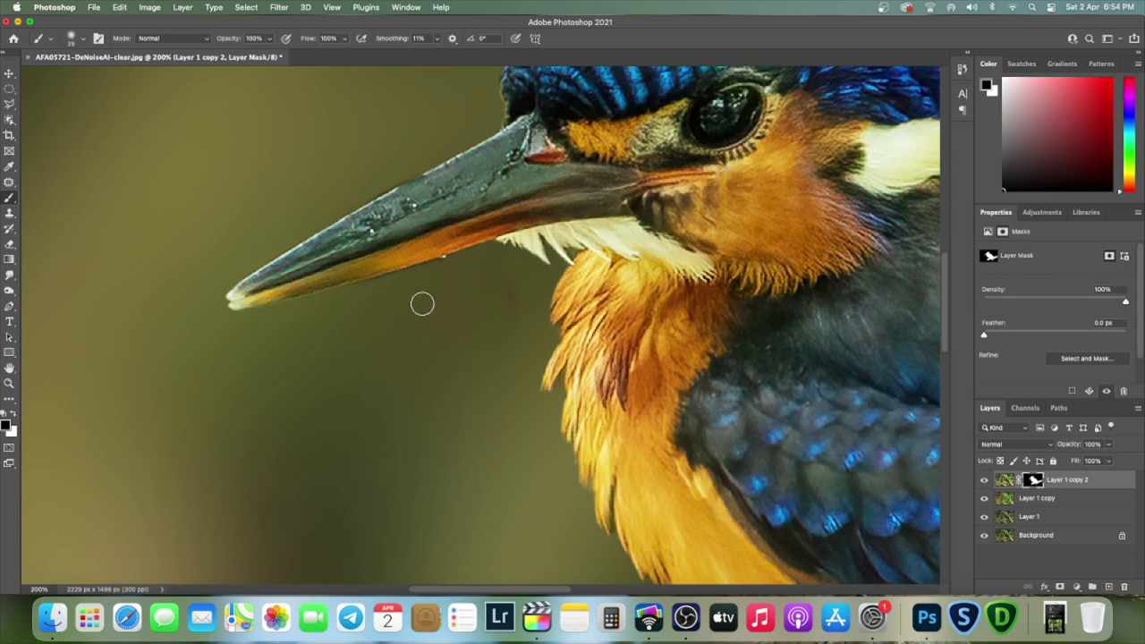
key("bracketright")
key("bracketright")
key("bracketright")
scroll(537, 403, "down", 5)
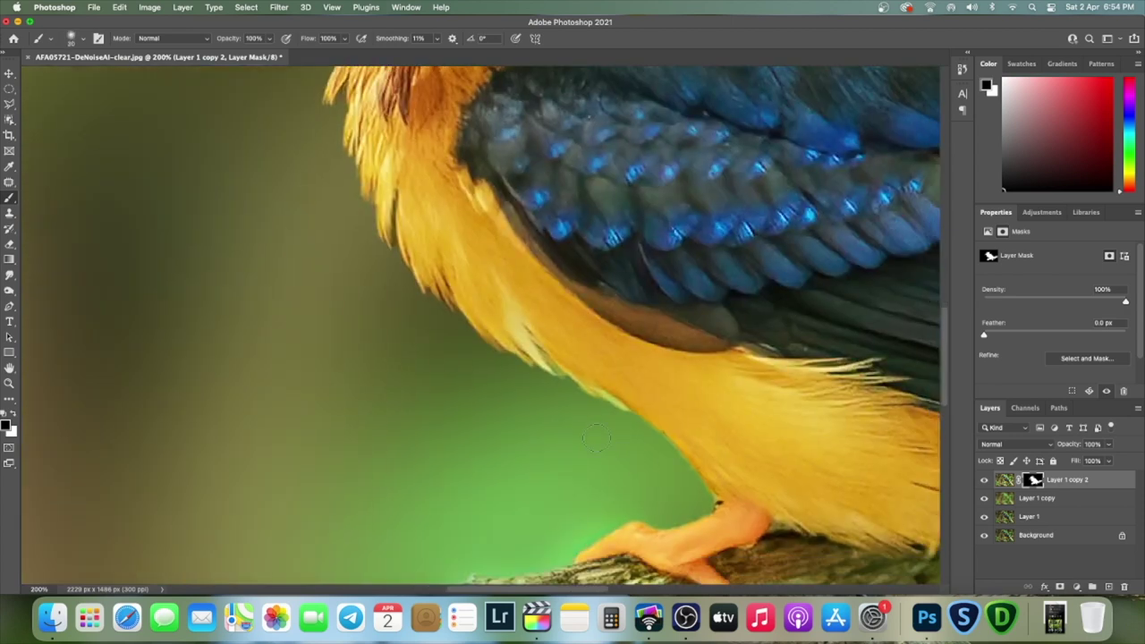
left_click_drag(393, 245, 392, 205)
scroll(697, 476, "up", 10)
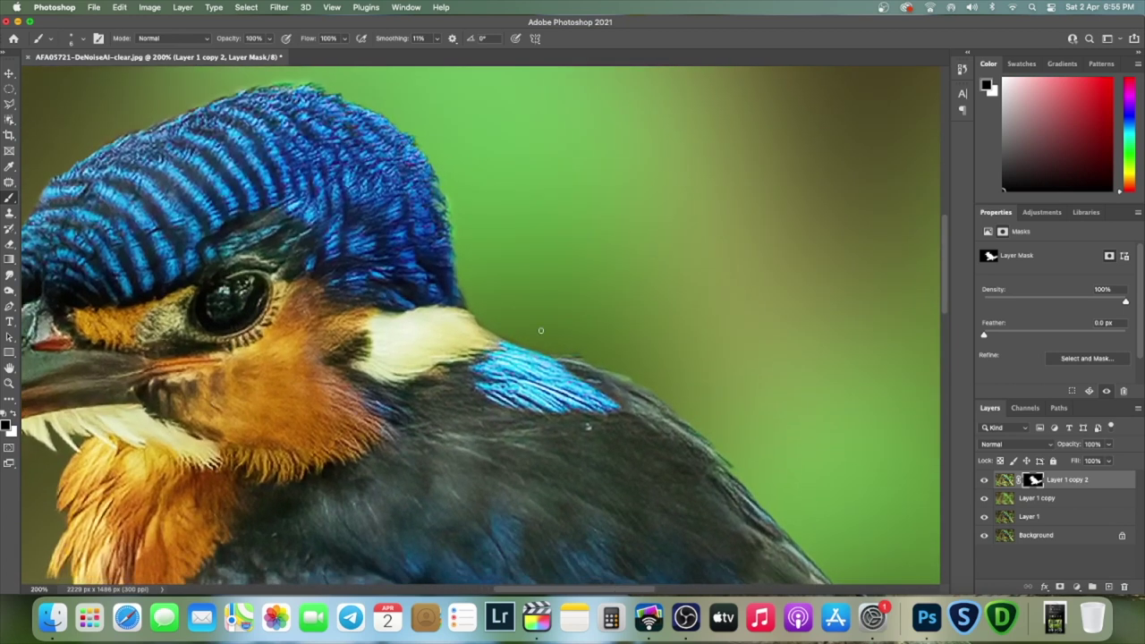
scroll(265, 143, "up", 3)
scroll(437, 353, "down", 5)
scroll(437, 353, "right", 8)
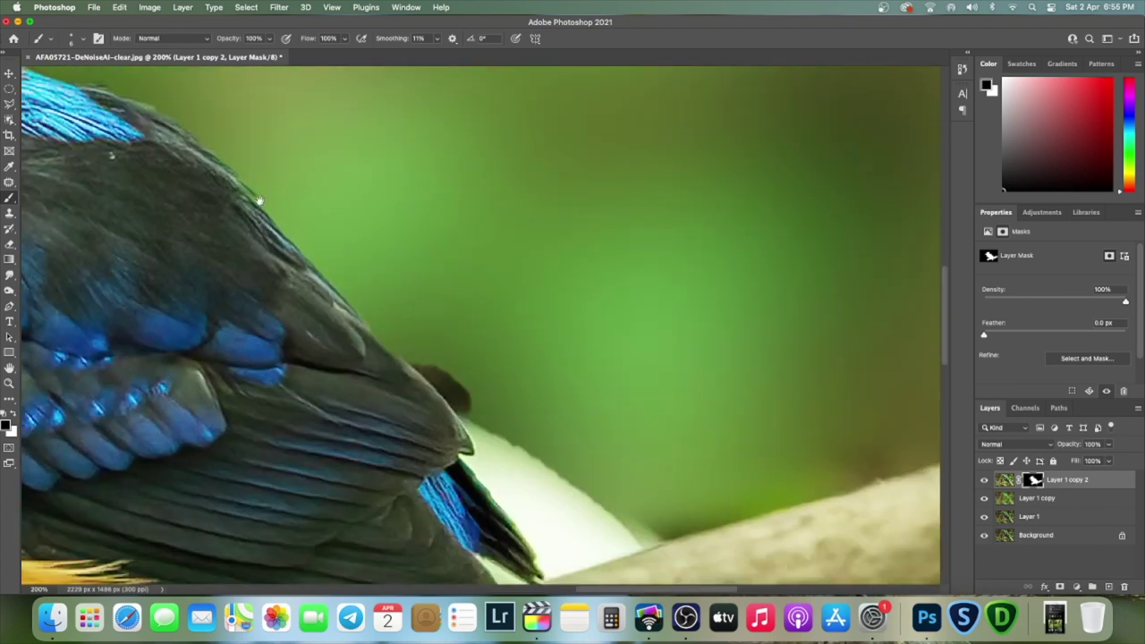
left_click_drag(461, 369, 484, 379)
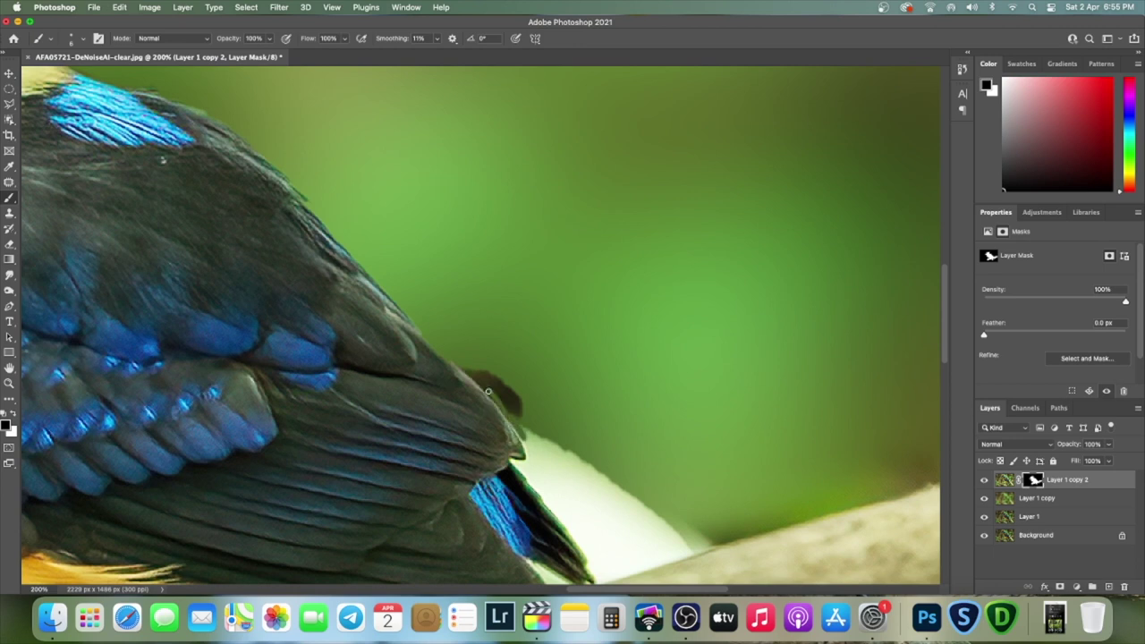
left_click_drag(483, 379, 528, 448)
Step: Zoom closer and clean the feather edge, the white patch and the pale strip by the branch
key("x")
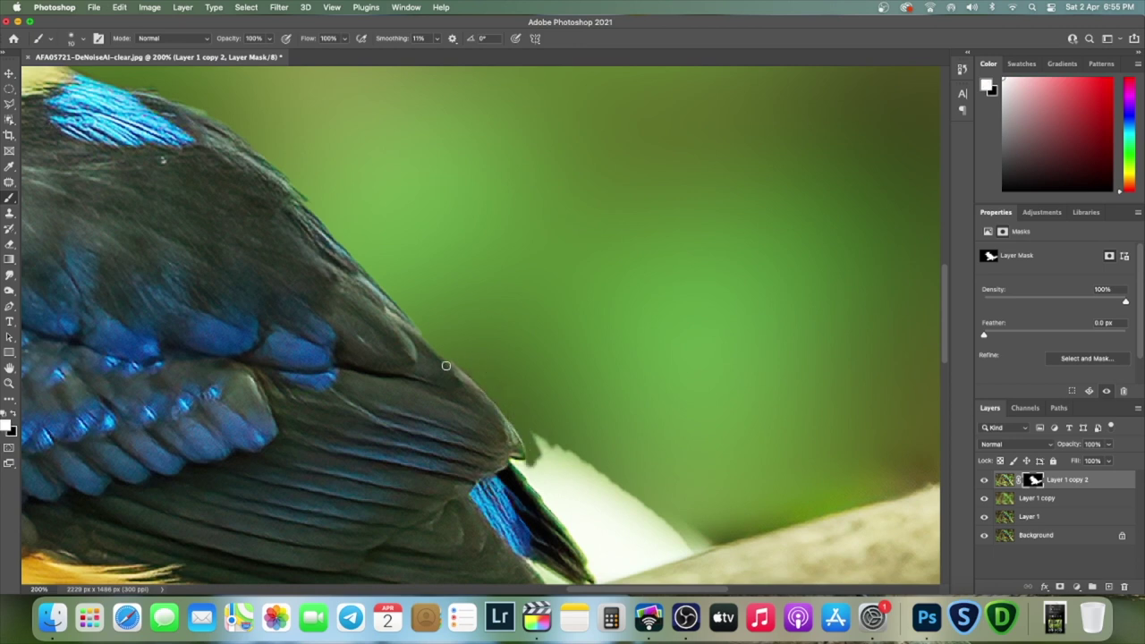
key("x")
key("super+plus")
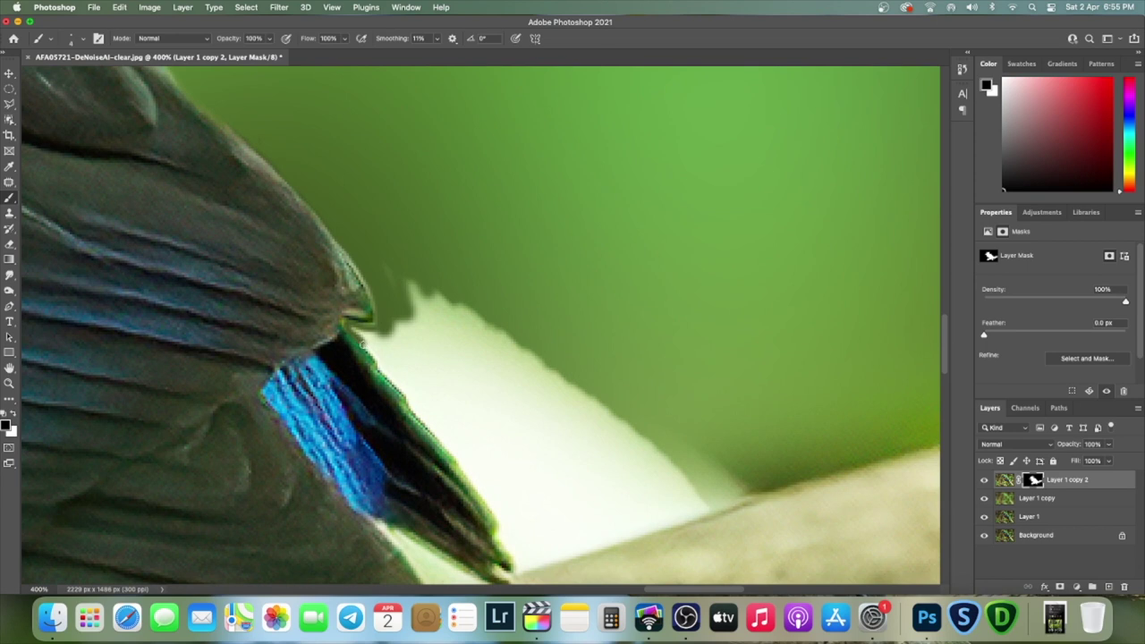
mouse_move(425, 428)
left_mouse_down()
mouse_move(371, 332)
mouse_move(404, 289)
mouse_move(436, 429)
mouse_move(506, 537)
left_mouse_up()
scroll(537, 403, "down", 5)
mouse_move(794, 304)
left_mouse_down()
mouse_move(537, 389)
mouse_move(743, 304)
left_mouse_up()
mouse_move(618, 340)
left_mouse_down()
mouse_move(579, 348)
mouse_move(680, 268)
mouse_move(429, 161)
mouse_move(568, 317)
left_mouse_up()
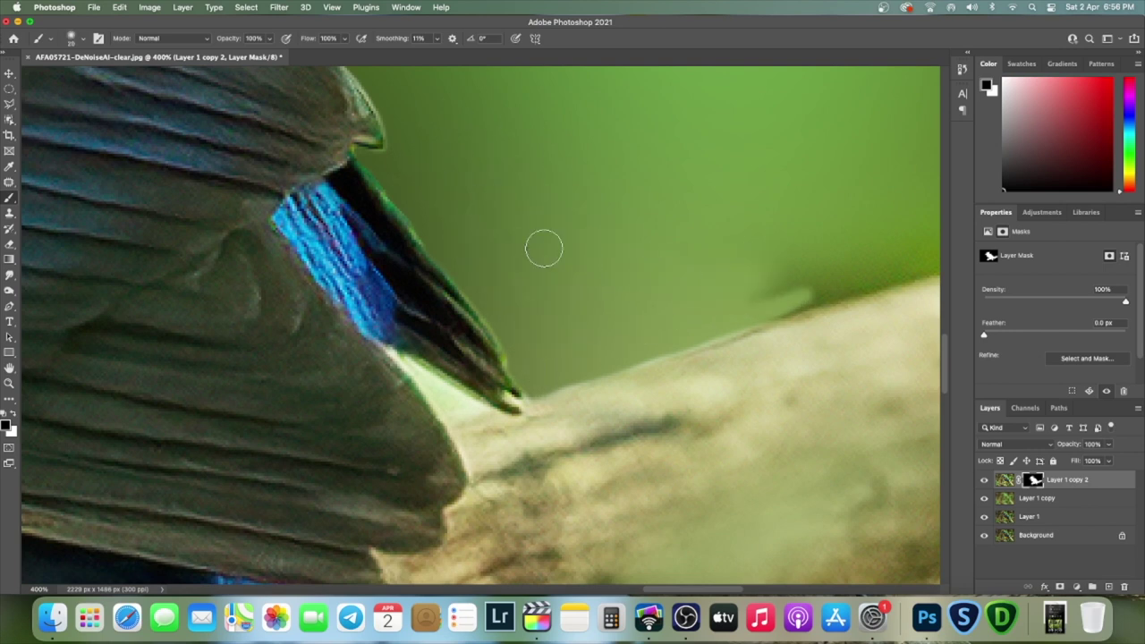
mouse_move(517, 402)
left_mouse_down()
mouse_move(448, 384)
mouse_move(394, 353)
mouse_move(465, 407)
mouse_move(451, 389)
left_mouse_up()
Step: At 400%, paint out the dark smudge near the tail and the light halo below its tip
scroll(537, 295, "right", 5)
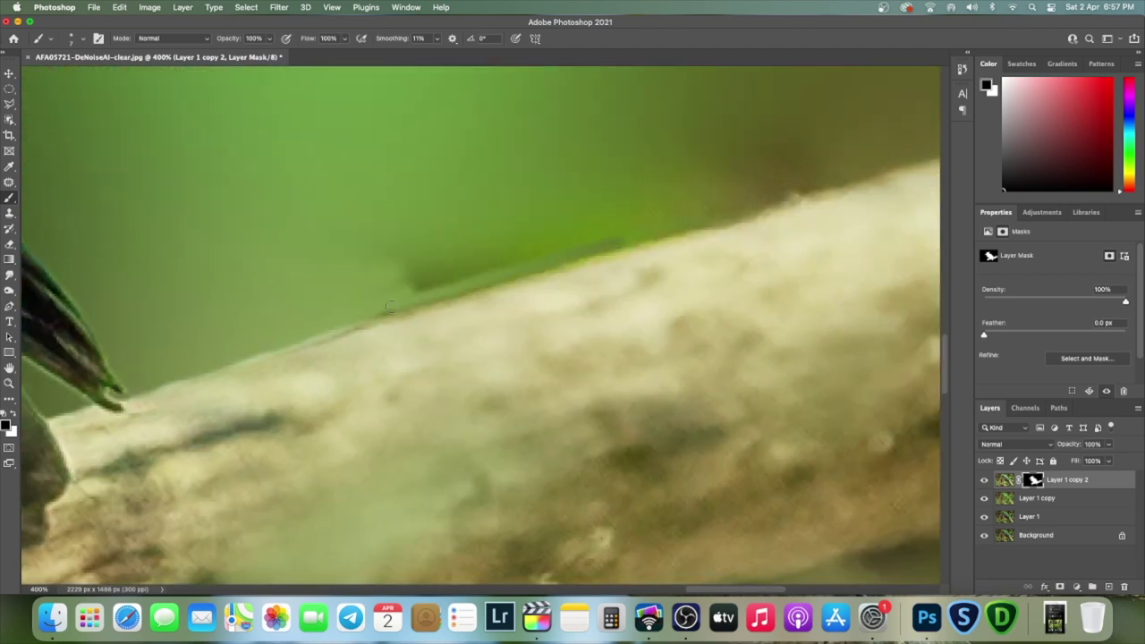
scroll(626, 240, "right", 3)
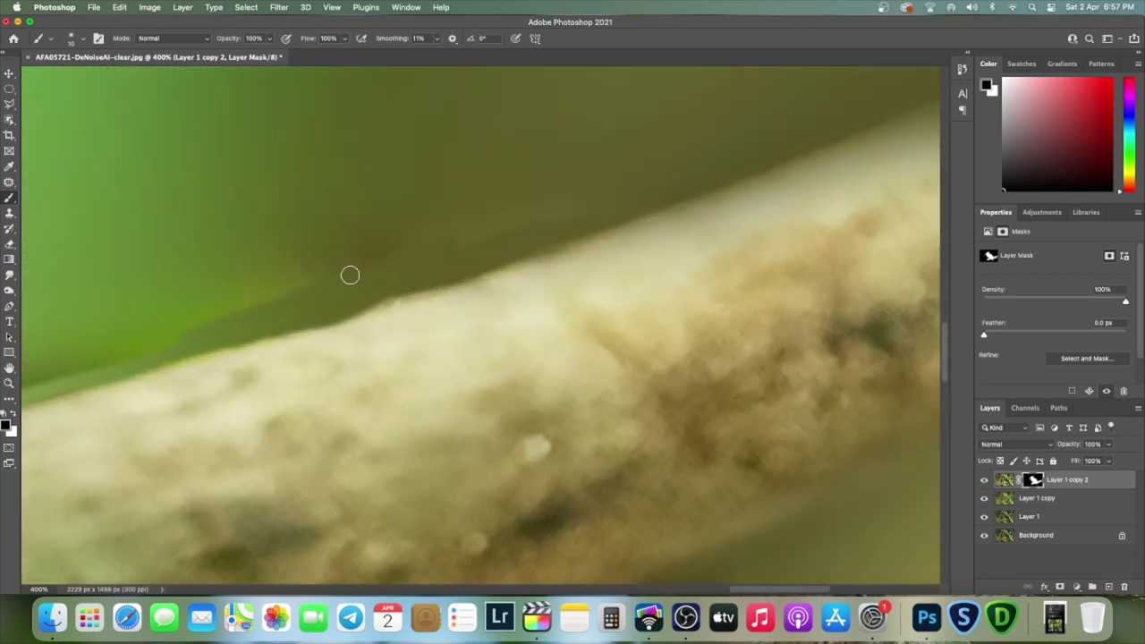
key("super+minus")
scroll(448, 313, "left", 3)
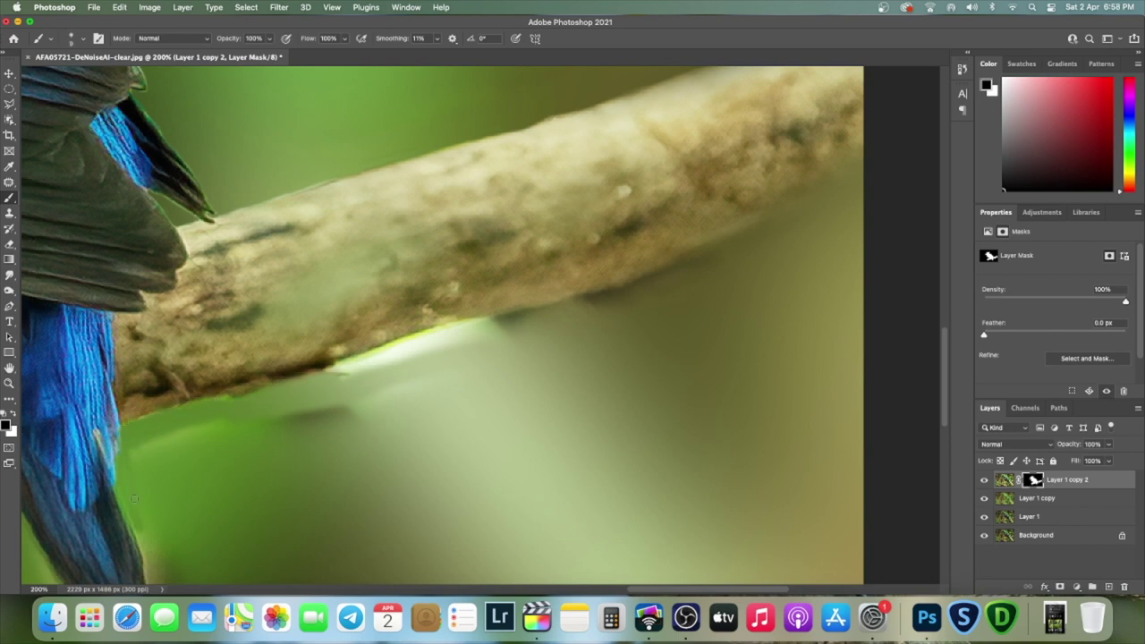
key("super+equal")
left_click_drag(734, 179, 590, 210)
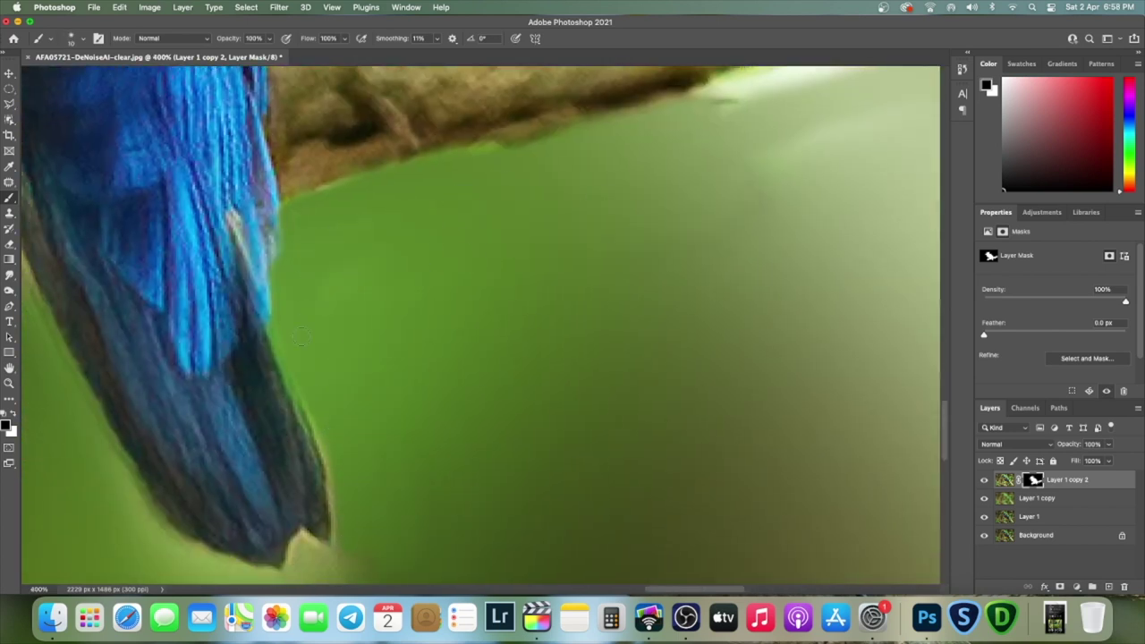
scroll(376, 299, "down", 5)
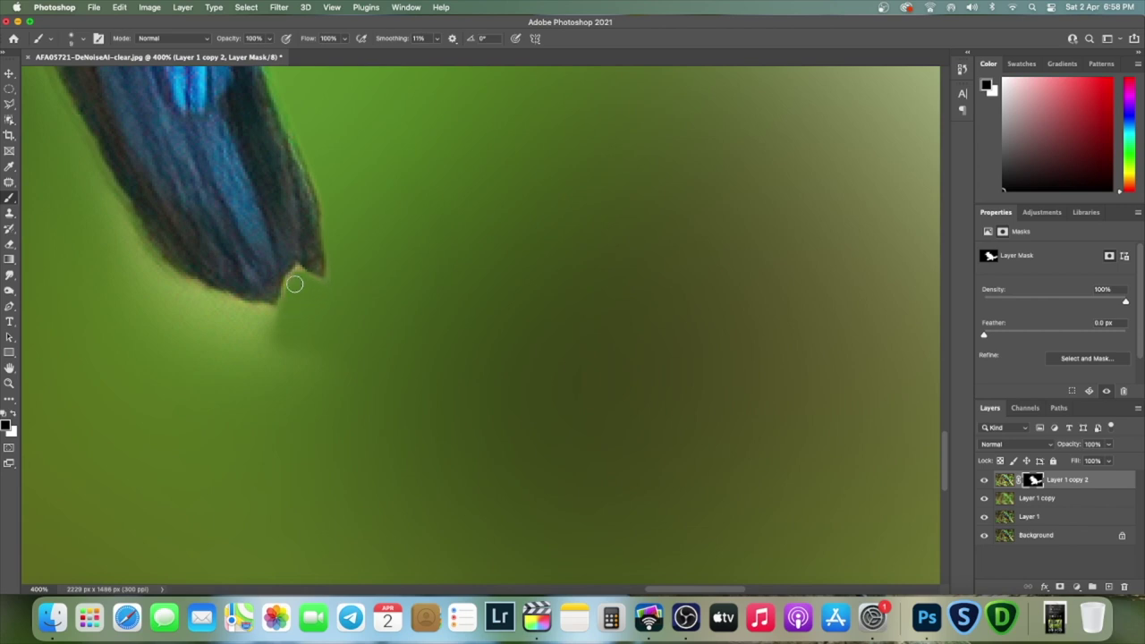
left_click_drag(122, 239, 74, 245)
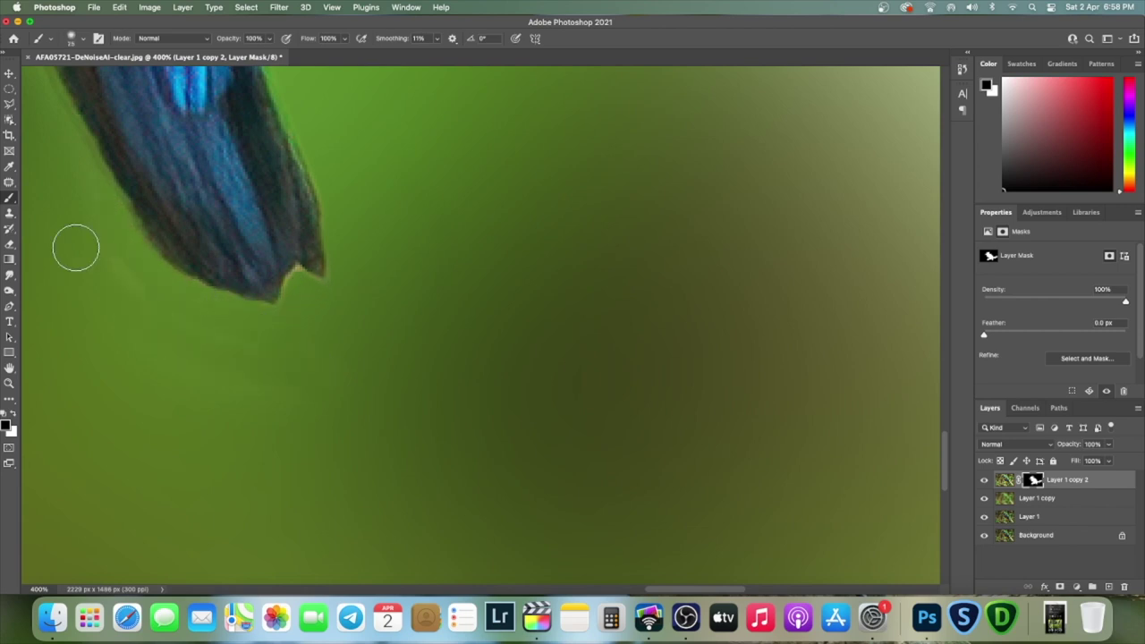
Step: Clear the bright halo along the branch edge, then fit the whole image on screen
scroll(364, 319, "up", 3)
scroll(261, 327, "left", 4)
scroll(261, 327, "up", 2)
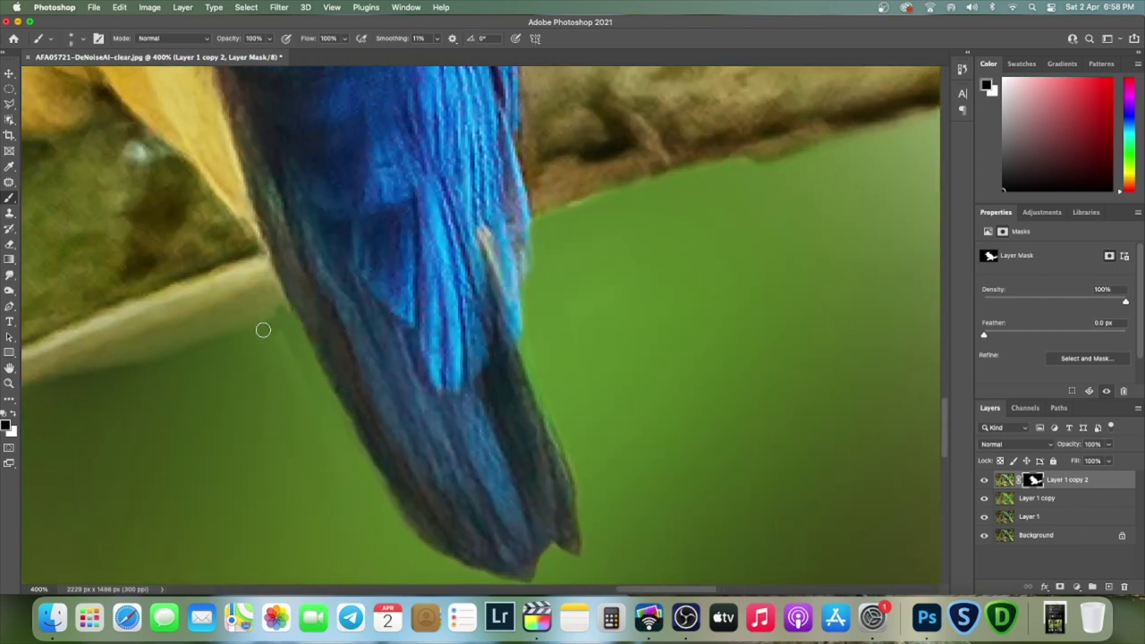
left_click_drag(759, 257, 179, 570)
left_click_drag(626, 284, 315, 391)
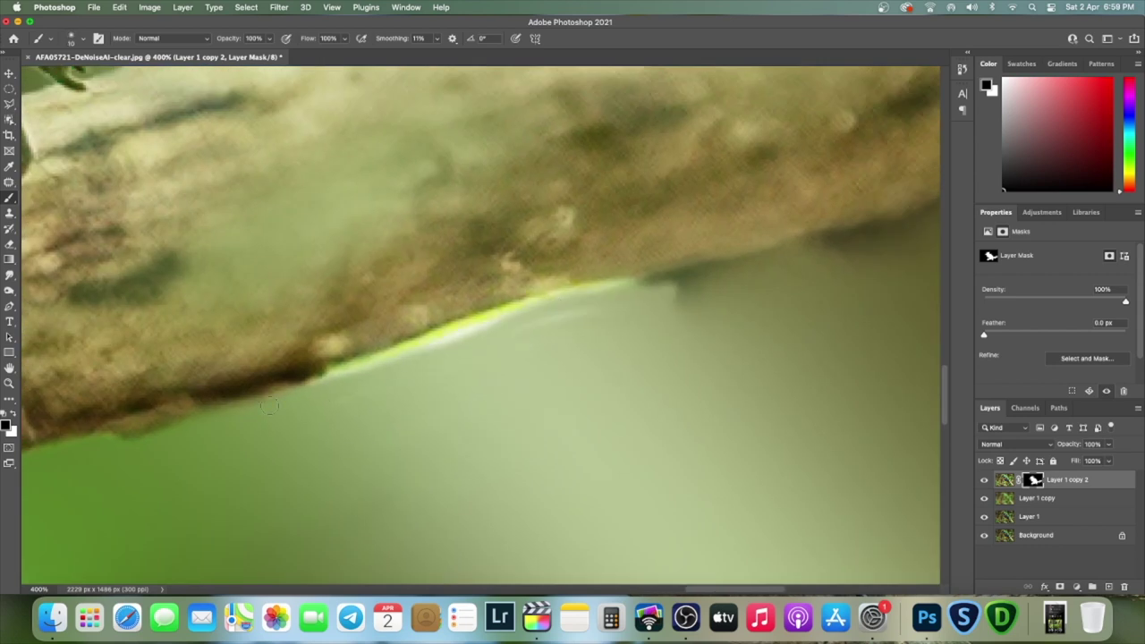
scroll(639, 335, "right", 5)
scroll(639, 336, "up", 2)
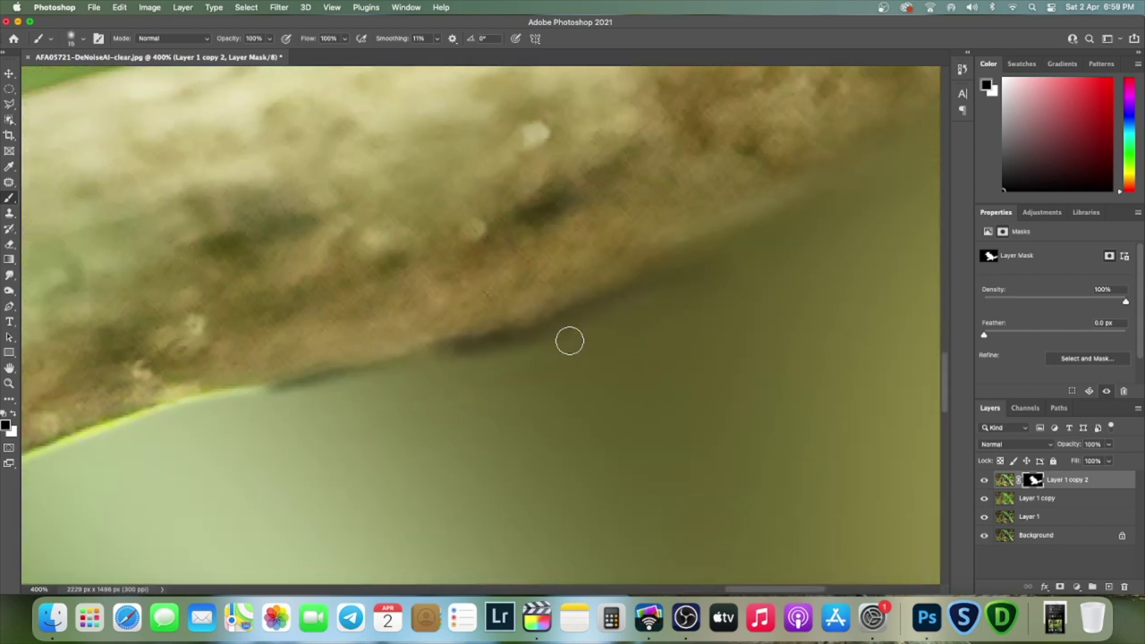
key("super+0")
Step: Zoom to 300% and paint black on the mask over the halo at the branch's upper-left edge and far-left end
key("x")
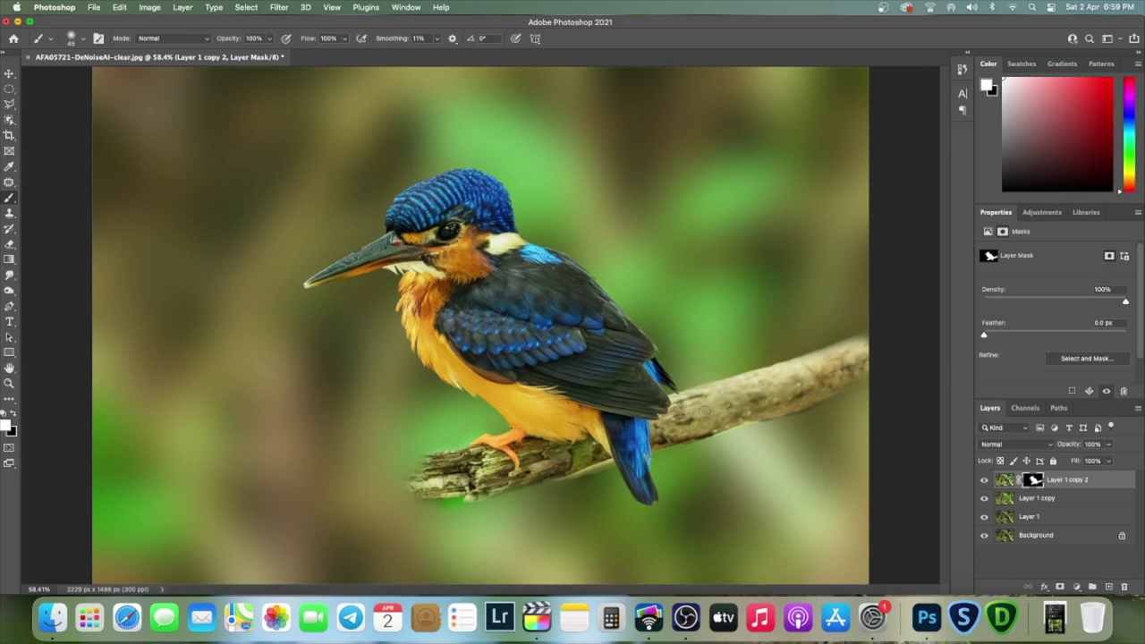
key("super+plus")
key("super+plus")
key("super+plus")
scroll(657, 281, "down", 10)
scroll(657, 281, "left", 2)
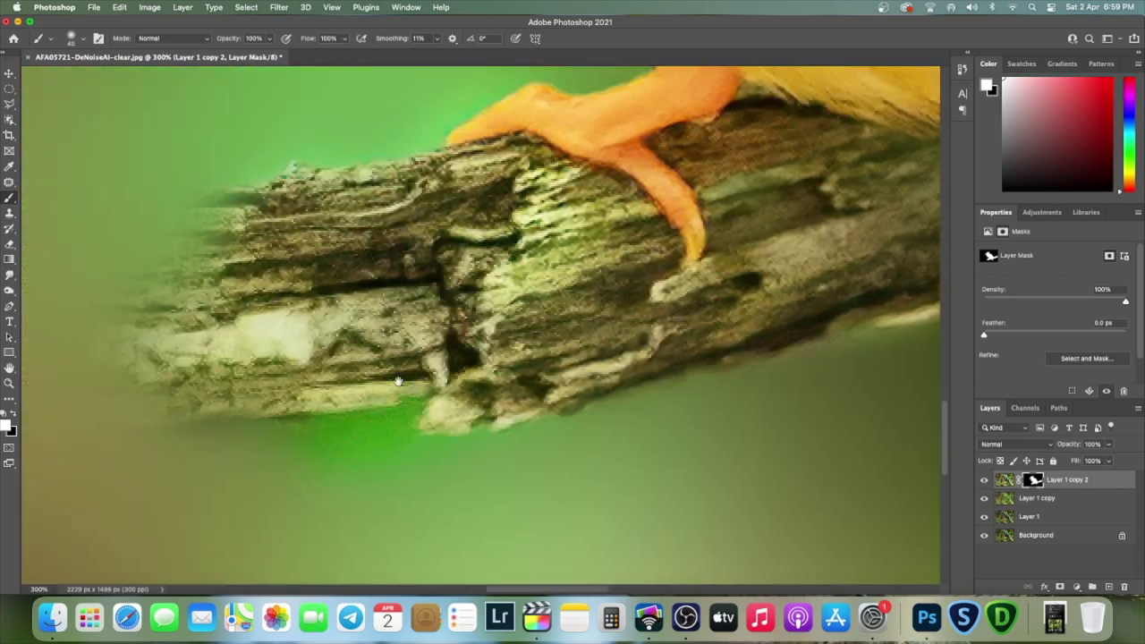
scroll(143, 333, "right", 1)
key("x")
left_click_drag(255, 175, 184, 240)
key("bracketleft")
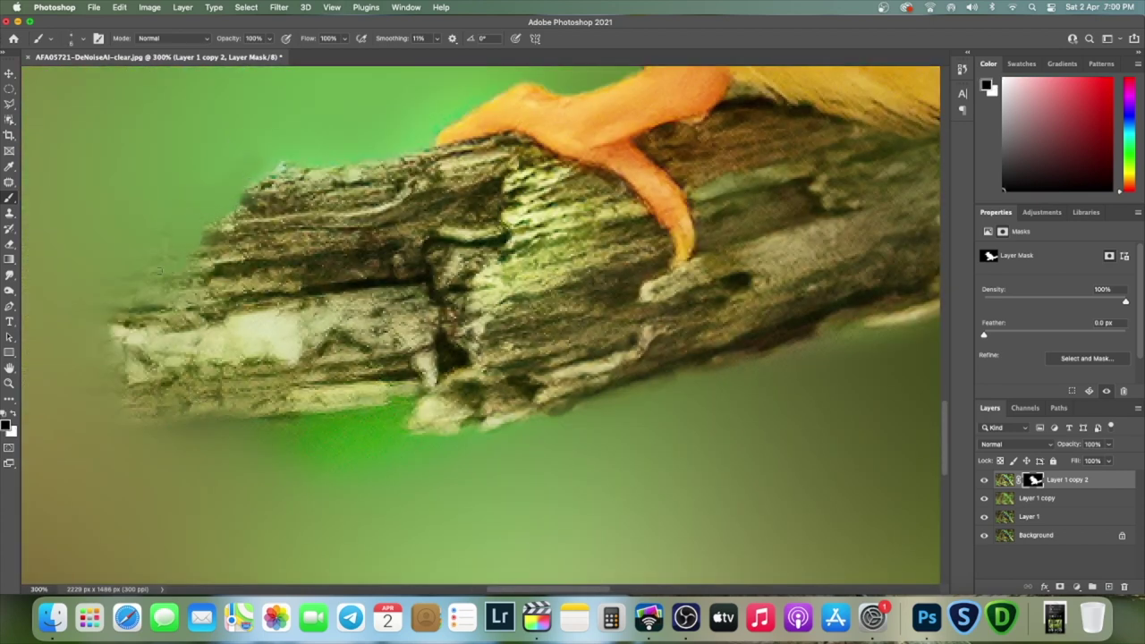
mouse_move(125, 322)
left_mouse_down()
mouse_move(125, 360)
mouse_move(115, 311)
left_mouse_up()
mouse_move(188, 279)
left_mouse_down()
mouse_move(145, 333)
mouse_move(134, 318)
left_mouse_up()
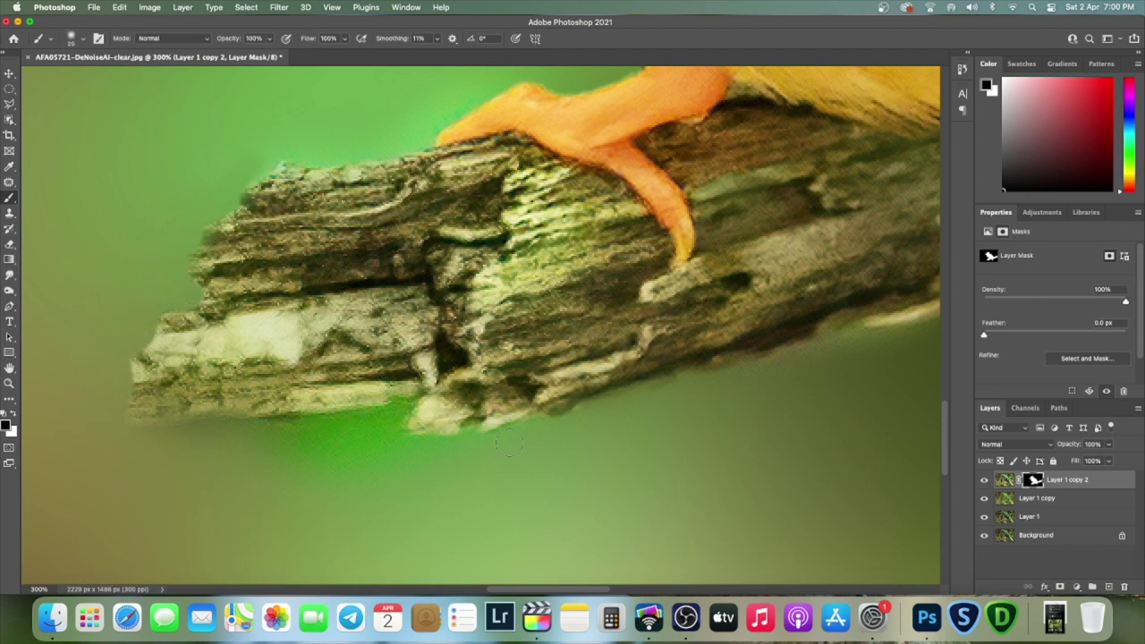
Step: Paint out the green halo and faint ghost line along the branch's underside, then review the whole image
left_click_drag(402, 414, 179, 427)
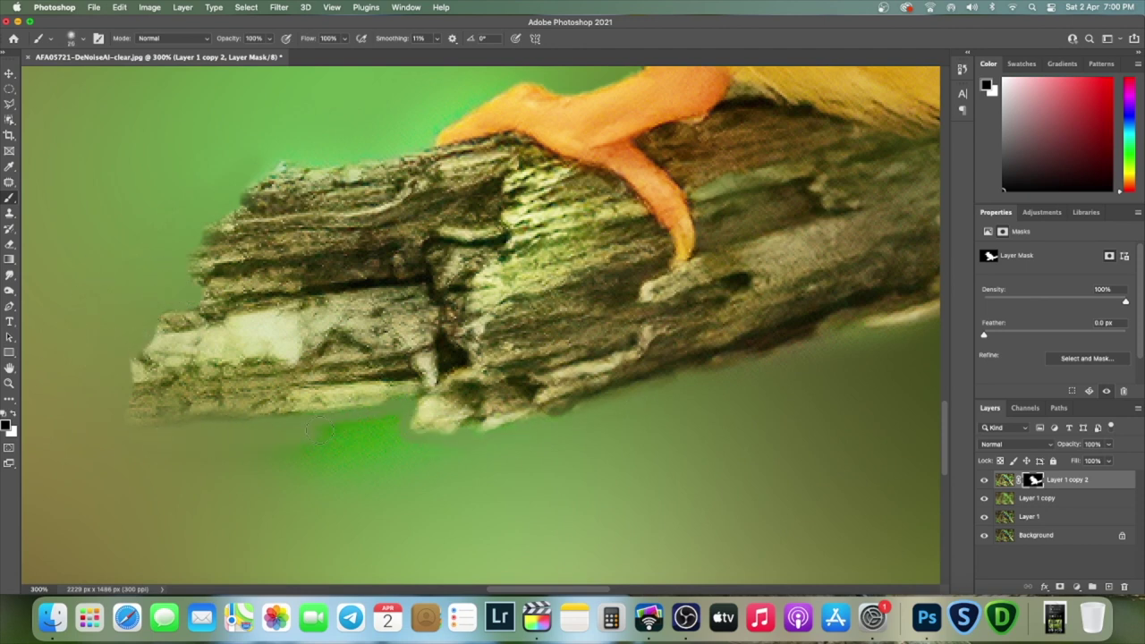
scroll(242, 524, "right", 10)
scroll(242, 524, "up", 3)
left_click_drag(407, 448, 616, 381)
left_click_drag(344, 458, 140, 516)
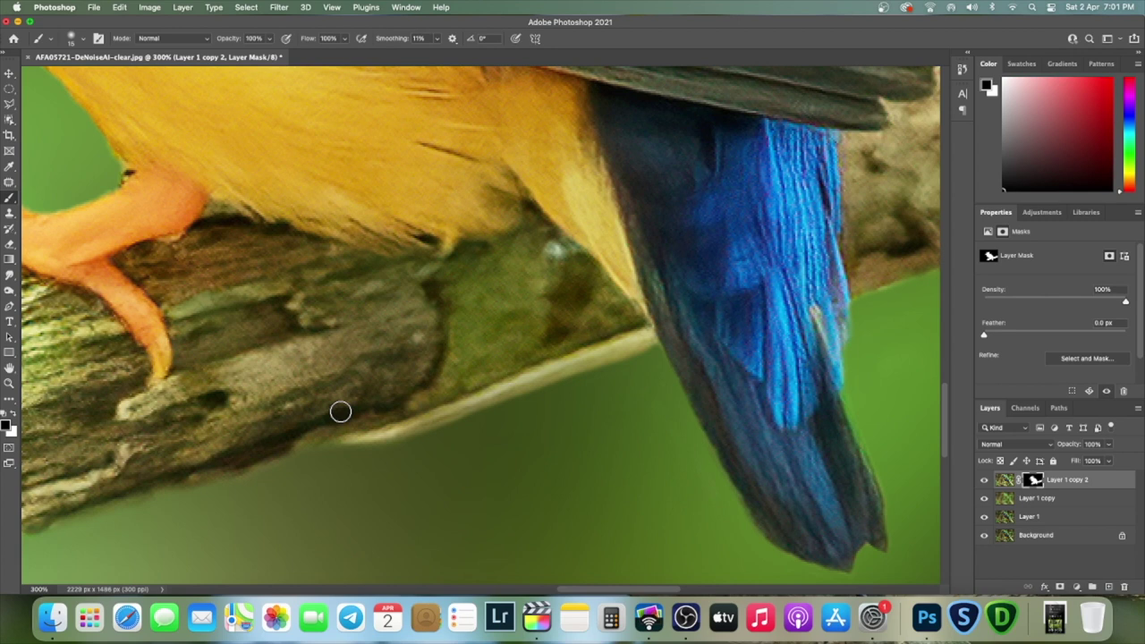
key("super+0")
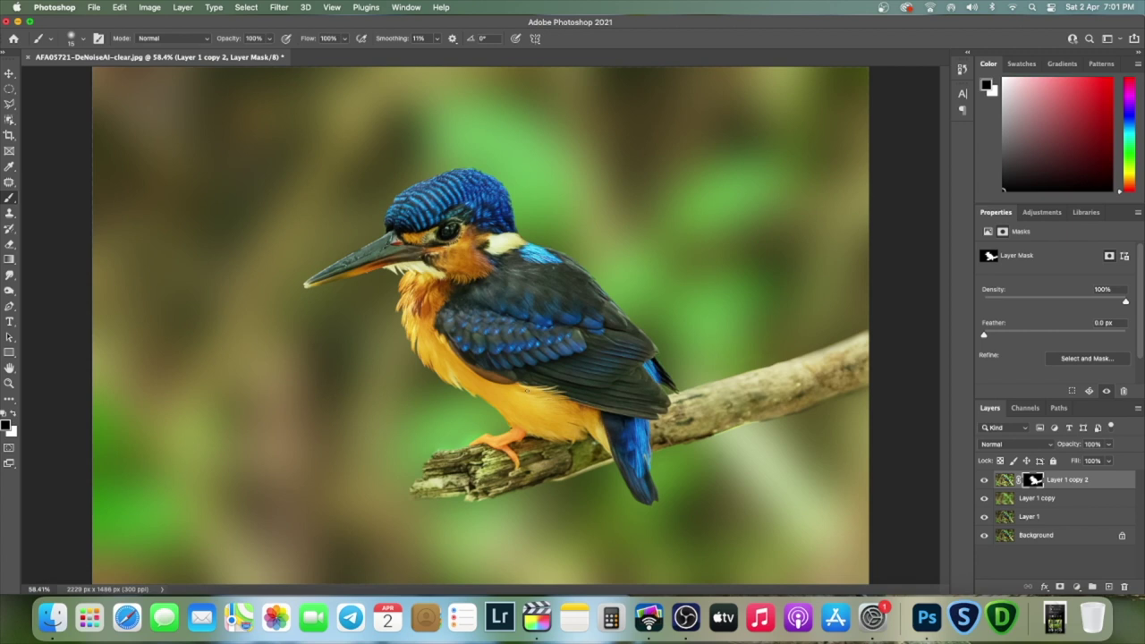
scroll(530, 396, "up", 5)
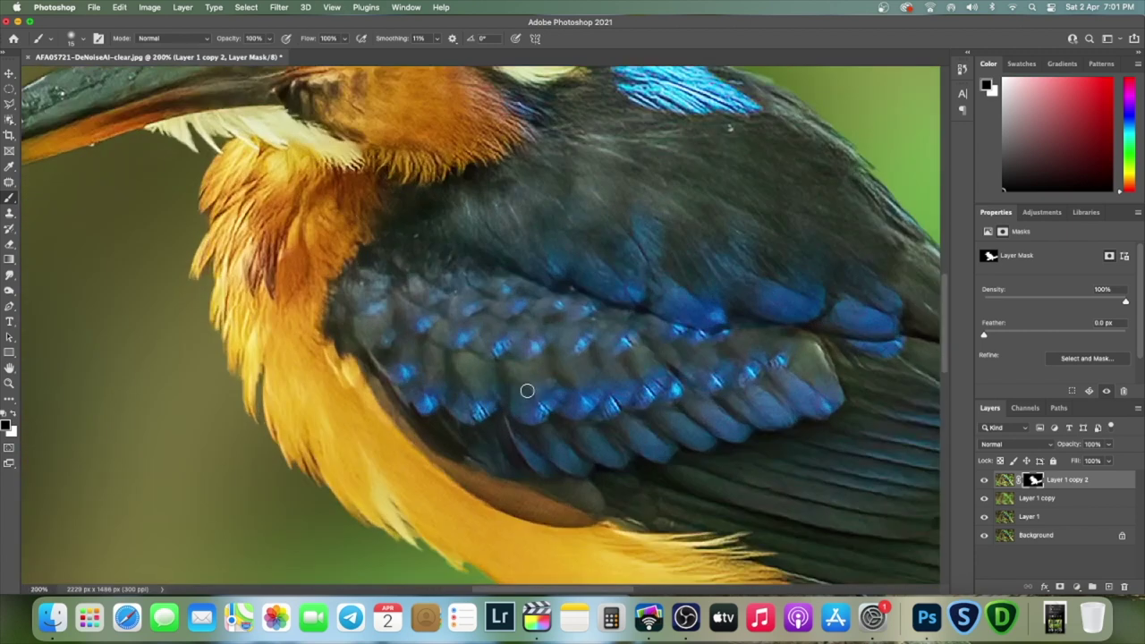
left_click_drag(435, 485, 386, 236)
left_click_drag(417, 414, 403, 333)
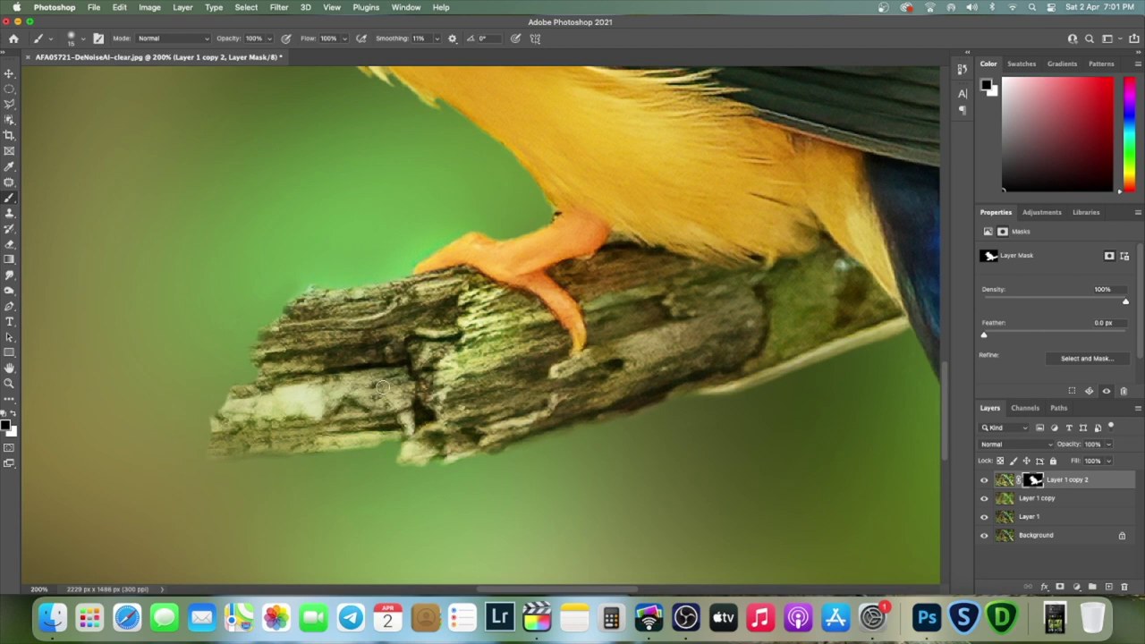
Step: With a smaller brush, mask out the branch end in the gap and trim the light bark edge underneath
key("p")
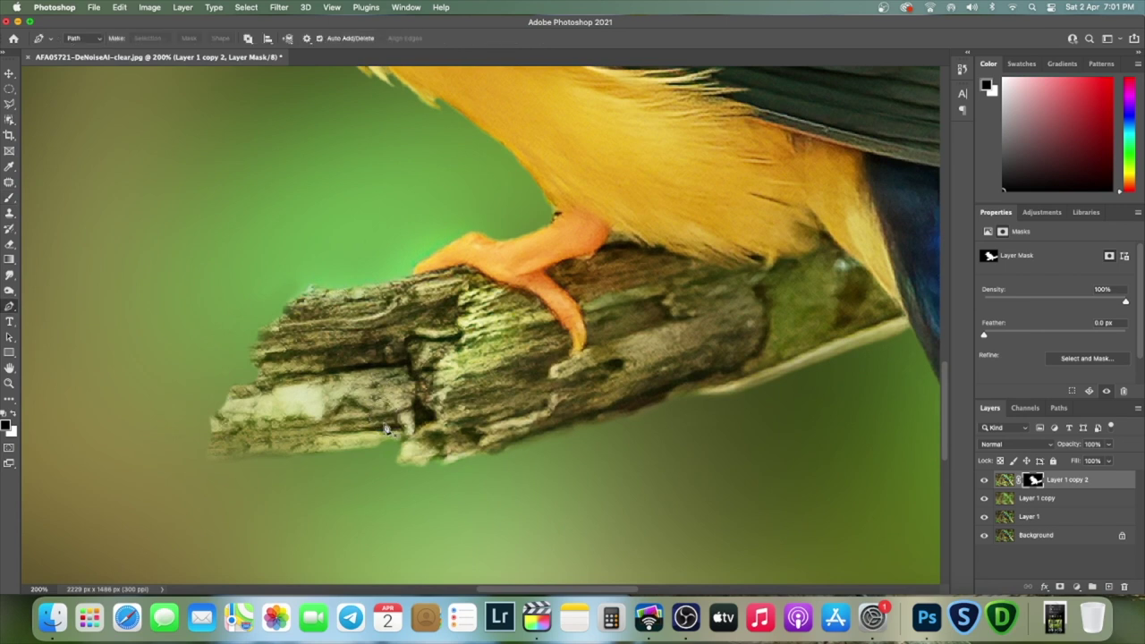
left_click(9, 198)
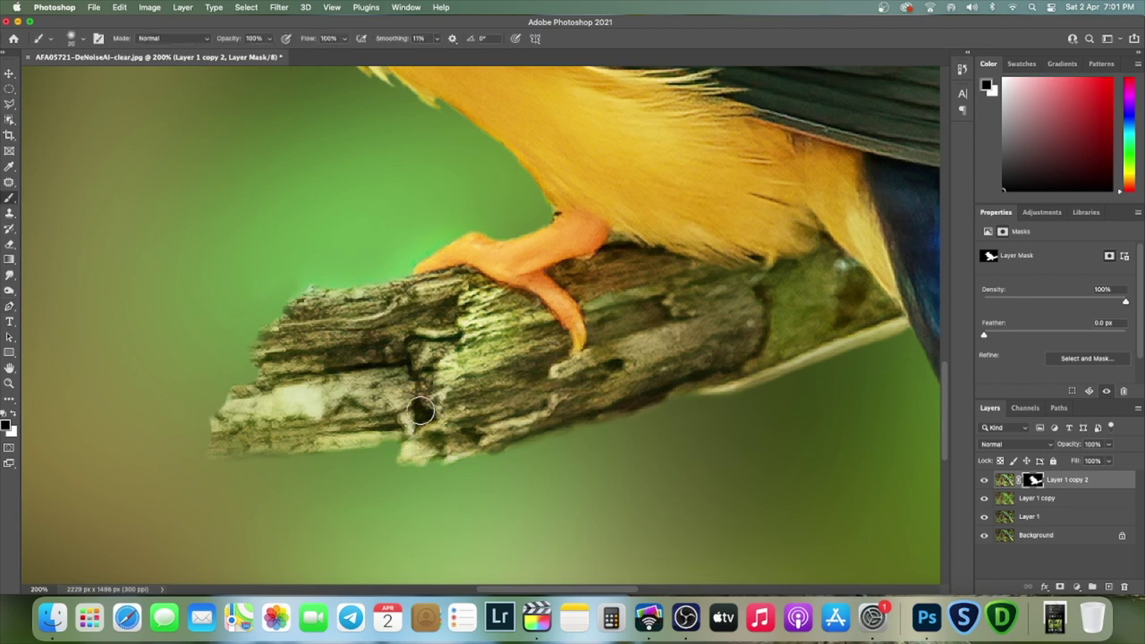
key("bracketleft")
key("bracketleft")
left_click_drag(395, 438, 400, 277)
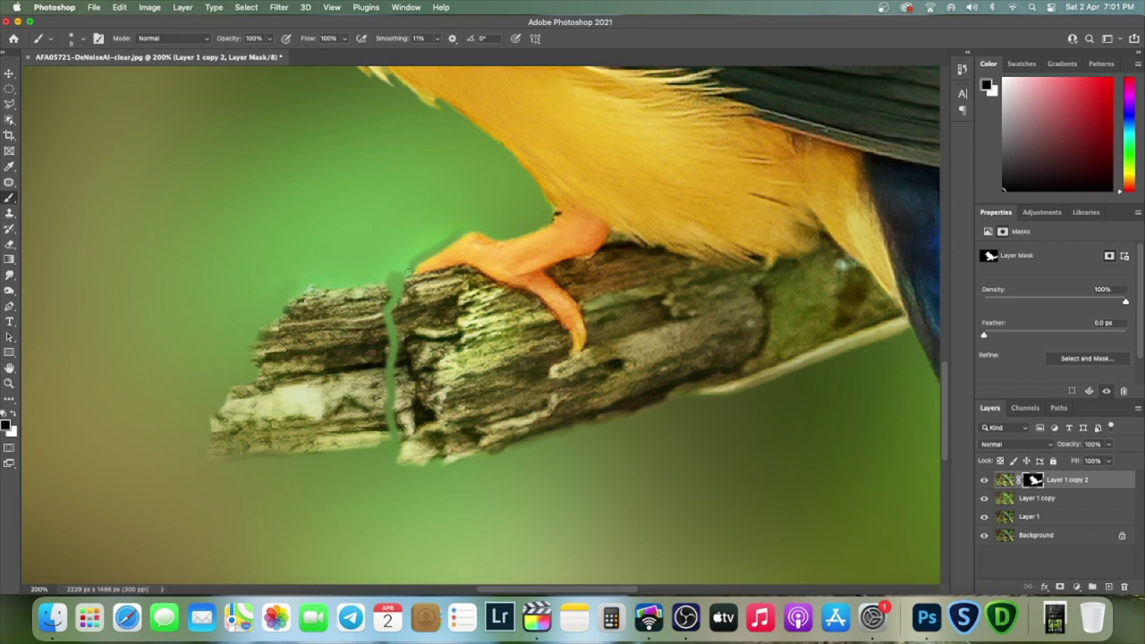
left_click_drag(376, 280, 379, 342)
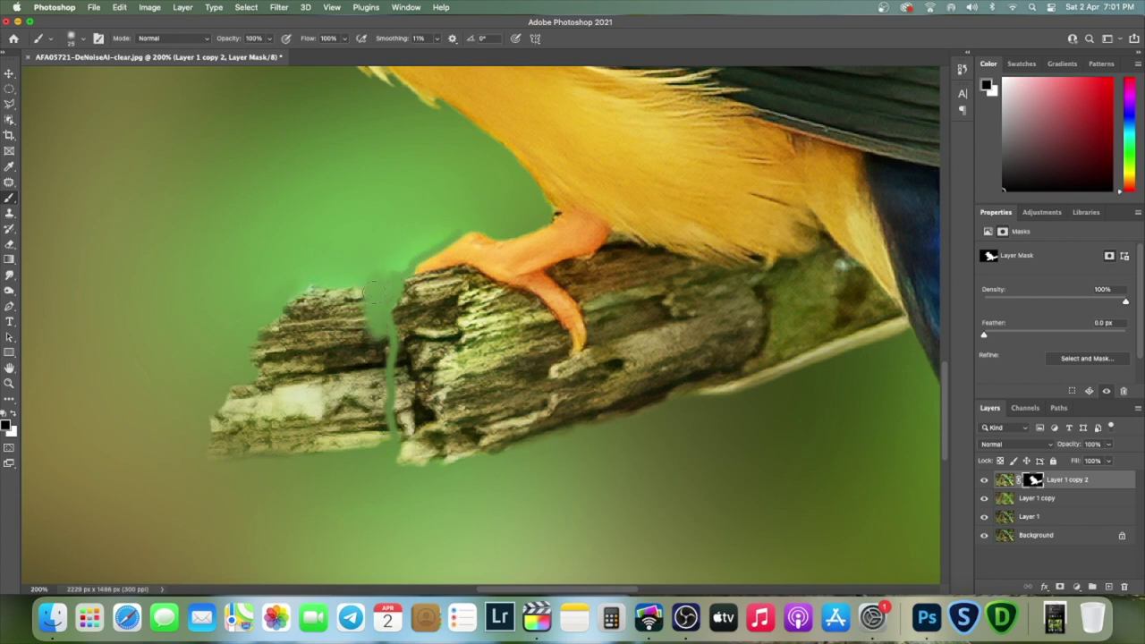
mouse_move(382, 322)
left_mouse_down()
mouse_move(384, 434)
mouse_move(356, 286)
mouse_move(340, 448)
mouse_move(293, 479)
mouse_move(228, 411)
left_mouse_up()
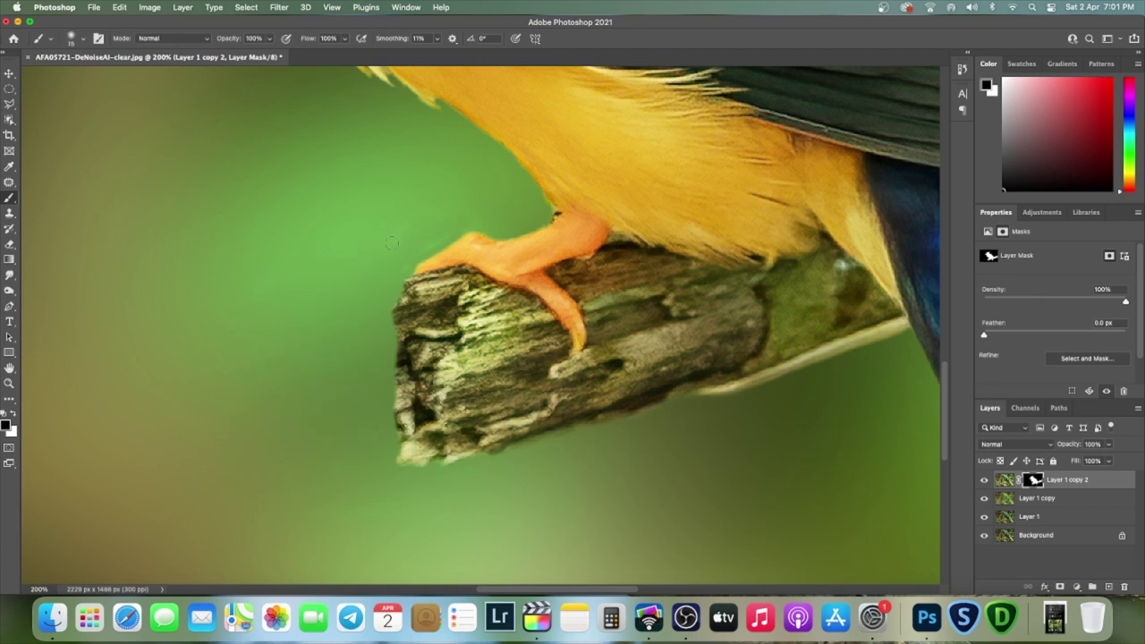
left_click_drag(398, 459, 467, 458)
key("super+0")
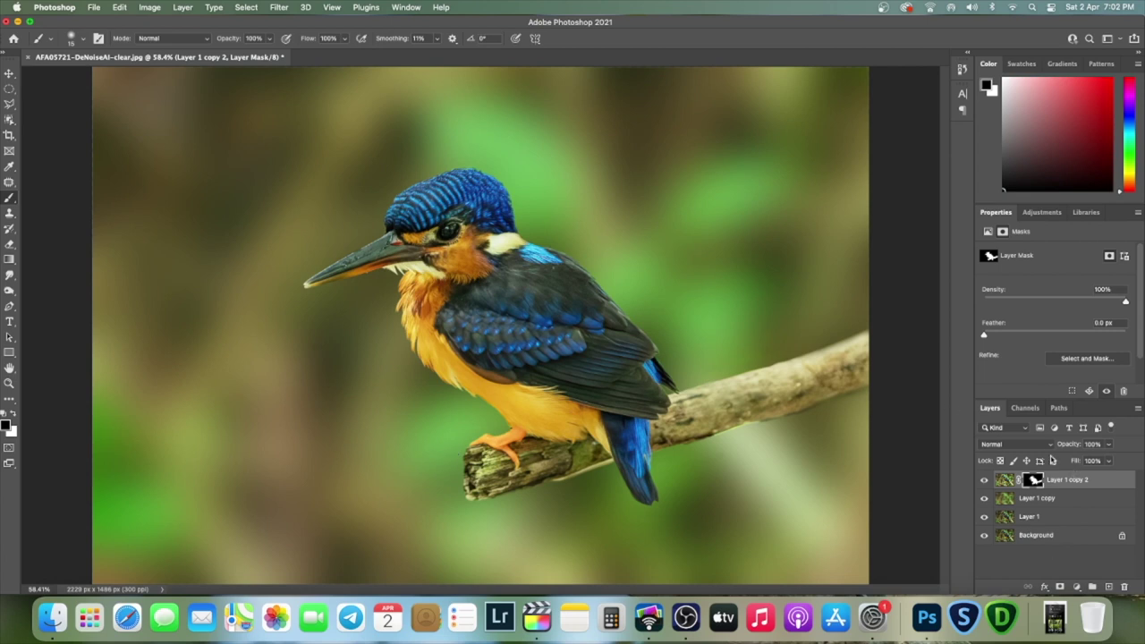
left_click(1053, 497, "shift")
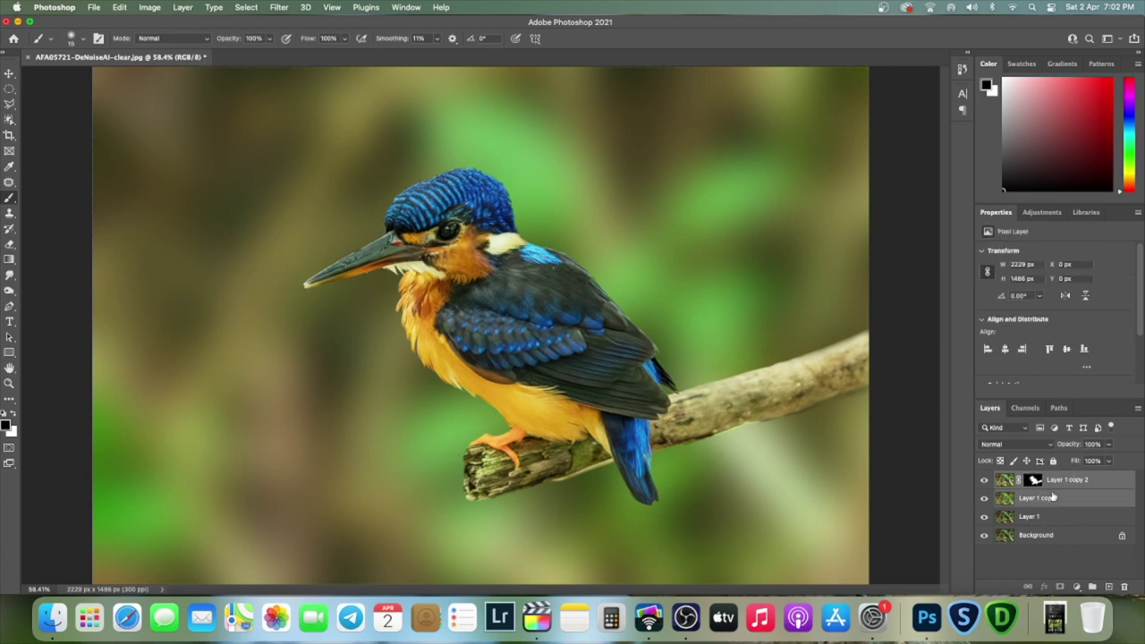
Step: Merge the bird and blurred background layers, then duplicate the result as Layer 1 copy 3
right_click(1053, 498)
left_click(1083, 491)
key("super+e")
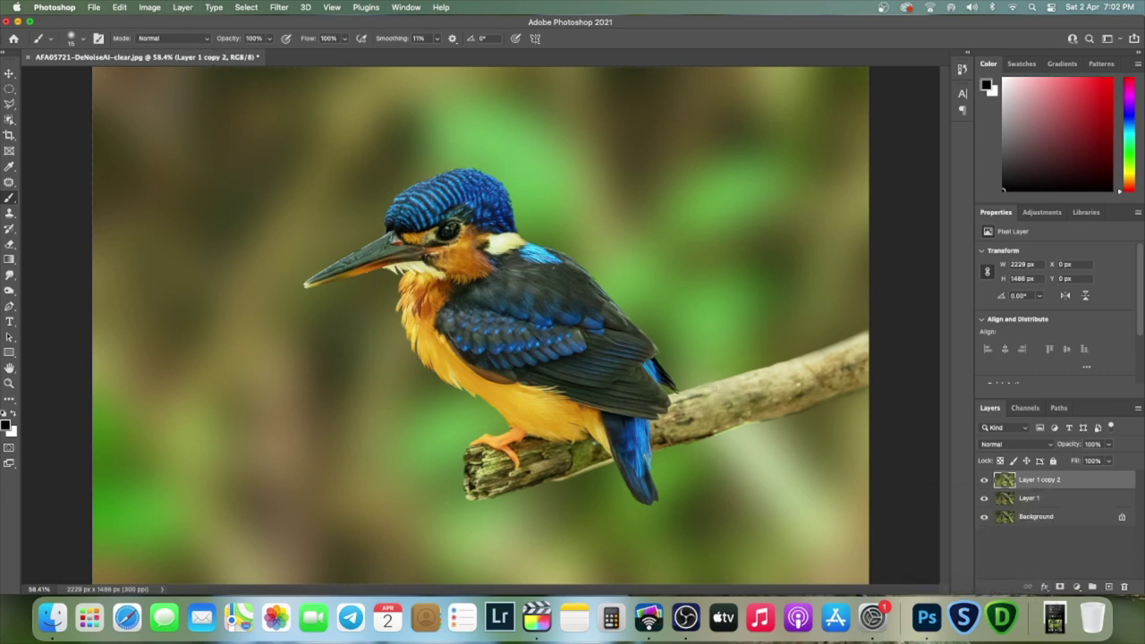
key("super+j")
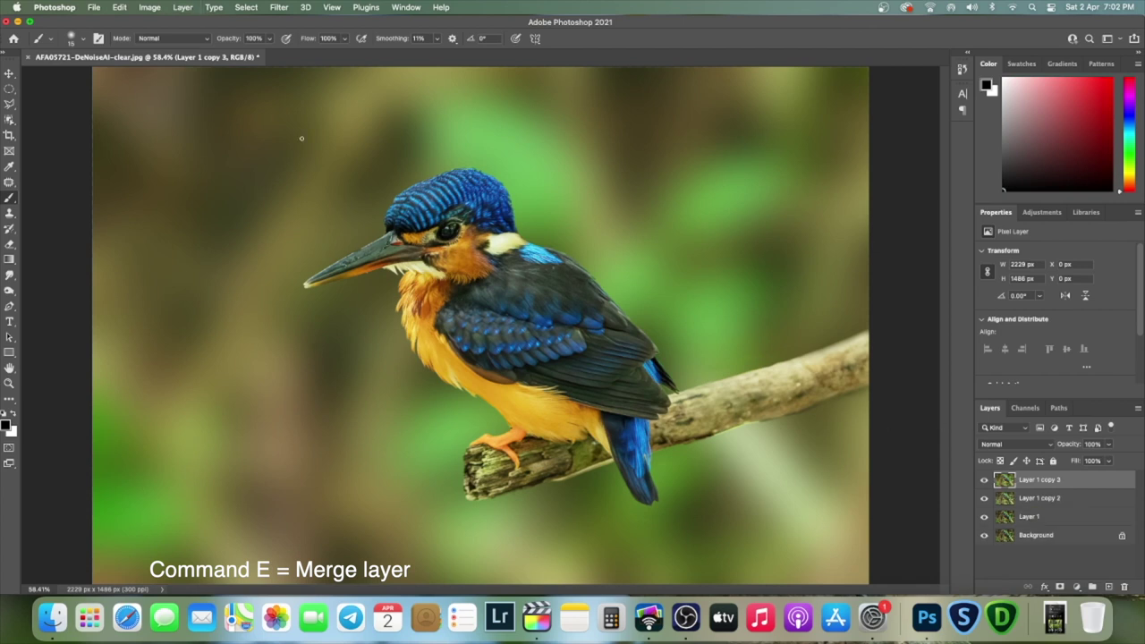
left_click(285, 8)
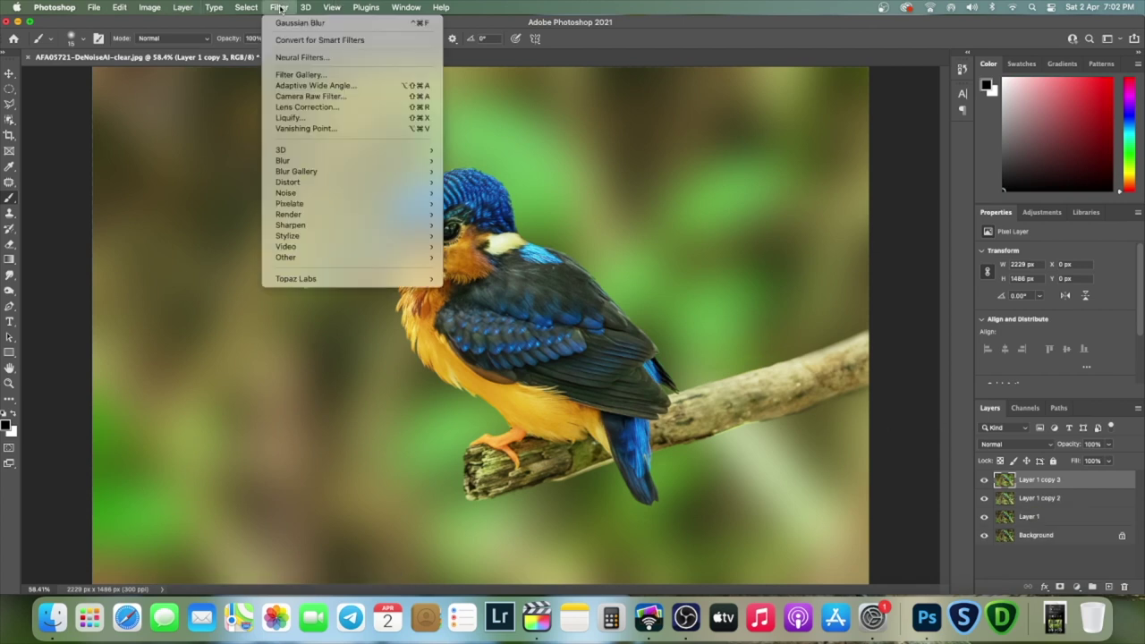
Step: Apply the Camera Raw Filter to the copy and raise Exposure to +0.30
left_click(301, 99)
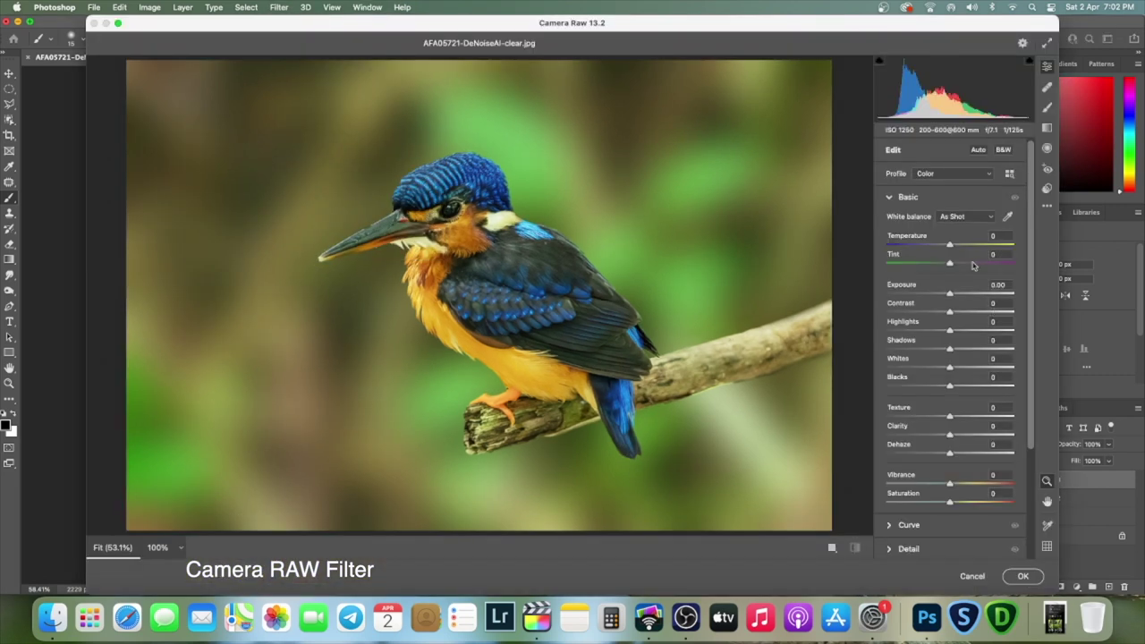
left_click_drag(951, 295, 954, 297)
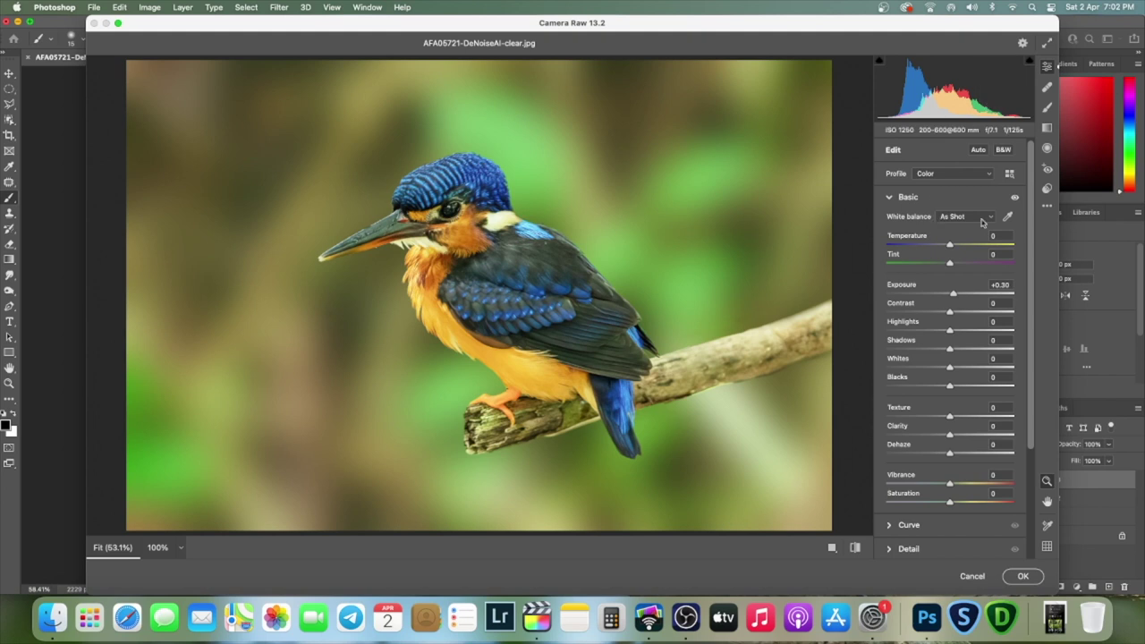
left_click(1048, 130)
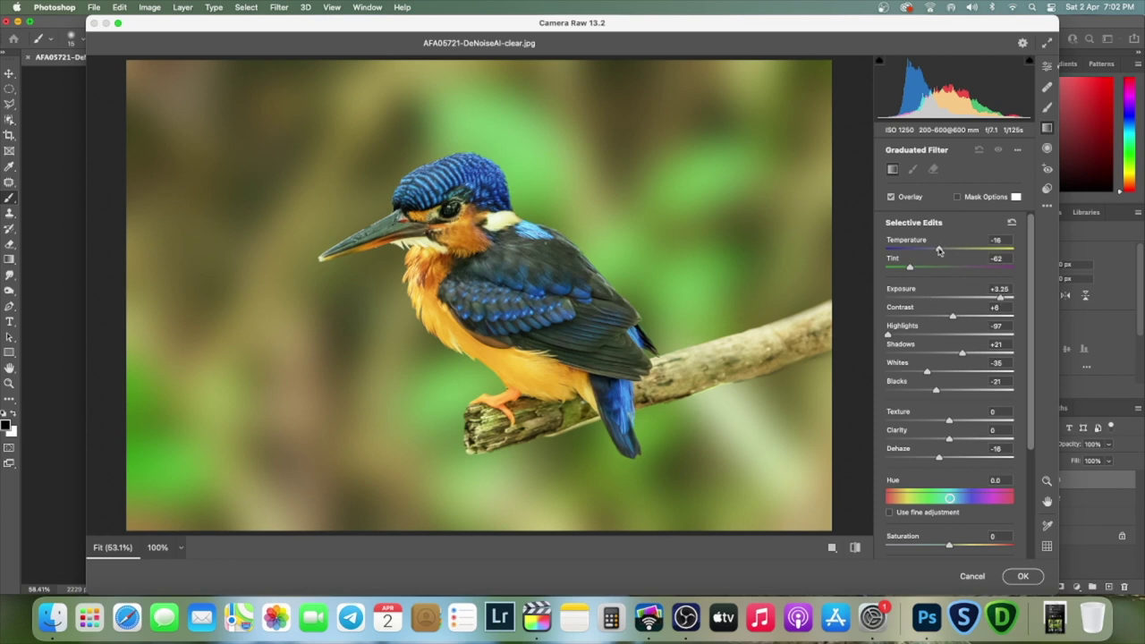
Step: Draw a Temperature +90 graduated filter from the upper right down toward the branch and adjust its angle
mouse_move(716, 77)
left_mouse_down()
mouse_move(494, 422)
mouse_move(562, 467)
left_mouse_up()
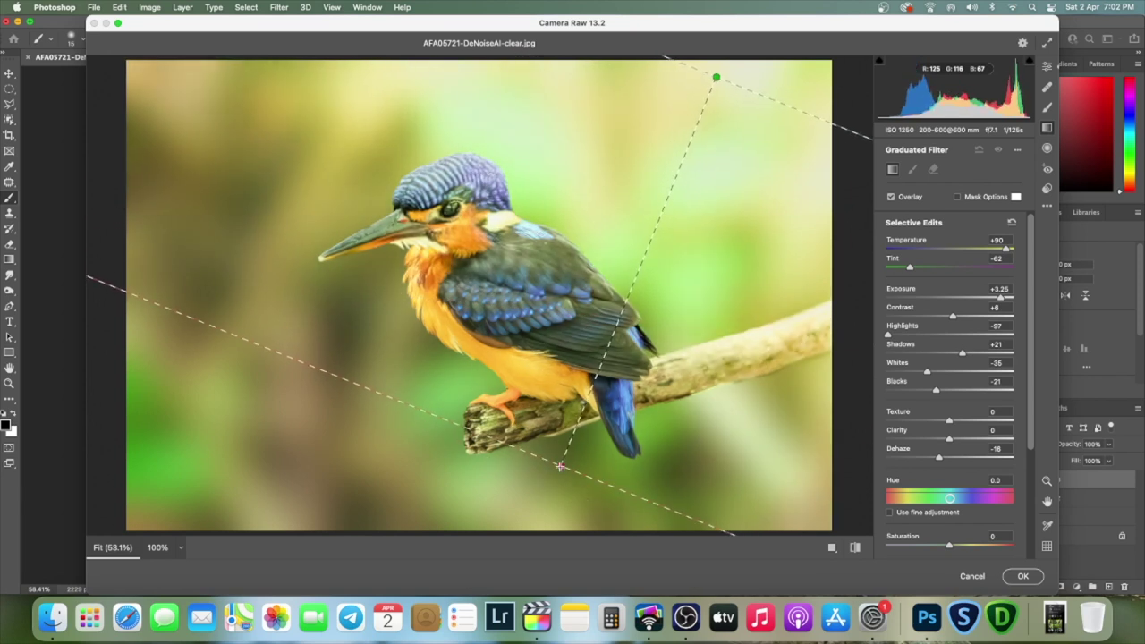
left_click_drag(562, 467, 577, 469)
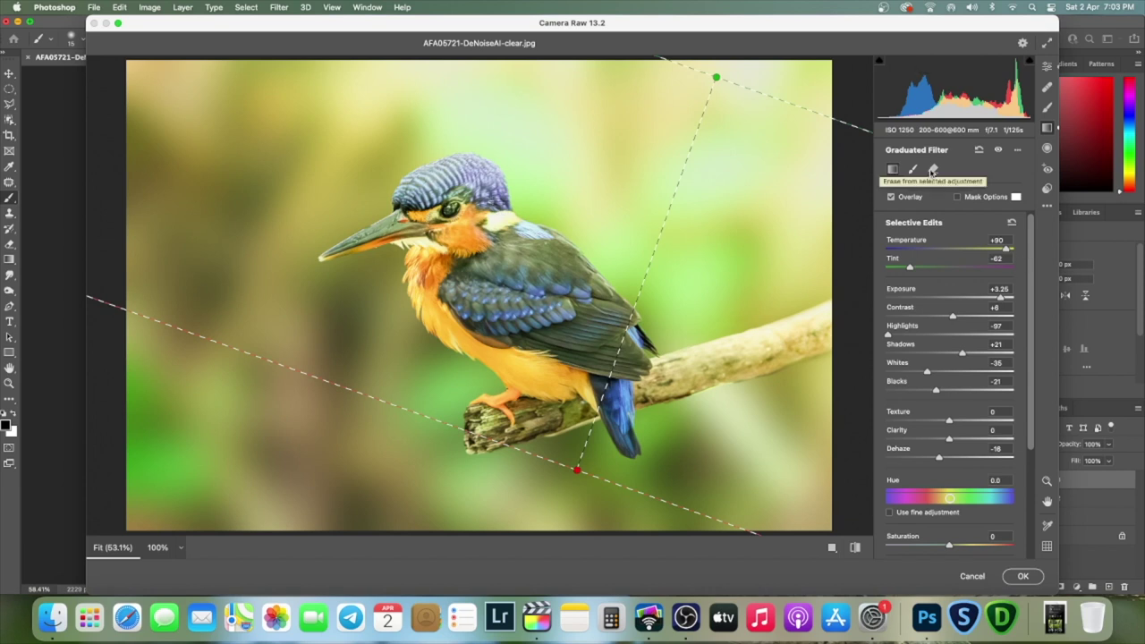
left_click(933, 170)
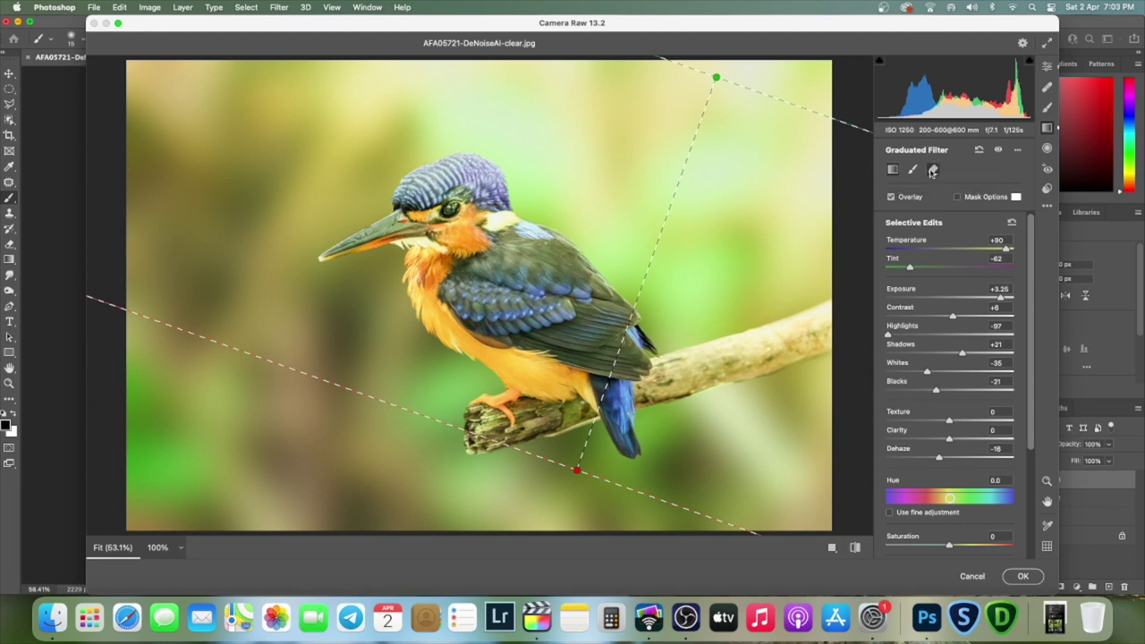
Step: Erase the glow from the bird's body, then at Flow 11 from the beak, eye and crown
key("bracketright")
mouse_move(537, 292)
left_mouse_down()
mouse_move(591, 344)
mouse_move(609, 335)
mouse_move(622, 385)
mouse_move(496, 344)
mouse_move(434, 260)
mouse_move(473, 196)
mouse_move(429, 197)
mouse_move(479, 217)
mouse_move(452, 255)
mouse_move(514, 251)
mouse_move(577, 296)
mouse_move(623, 350)
mouse_move(448, 304)
mouse_move(425, 251)
mouse_move(465, 255)
left_mouse_up()
key("minus")
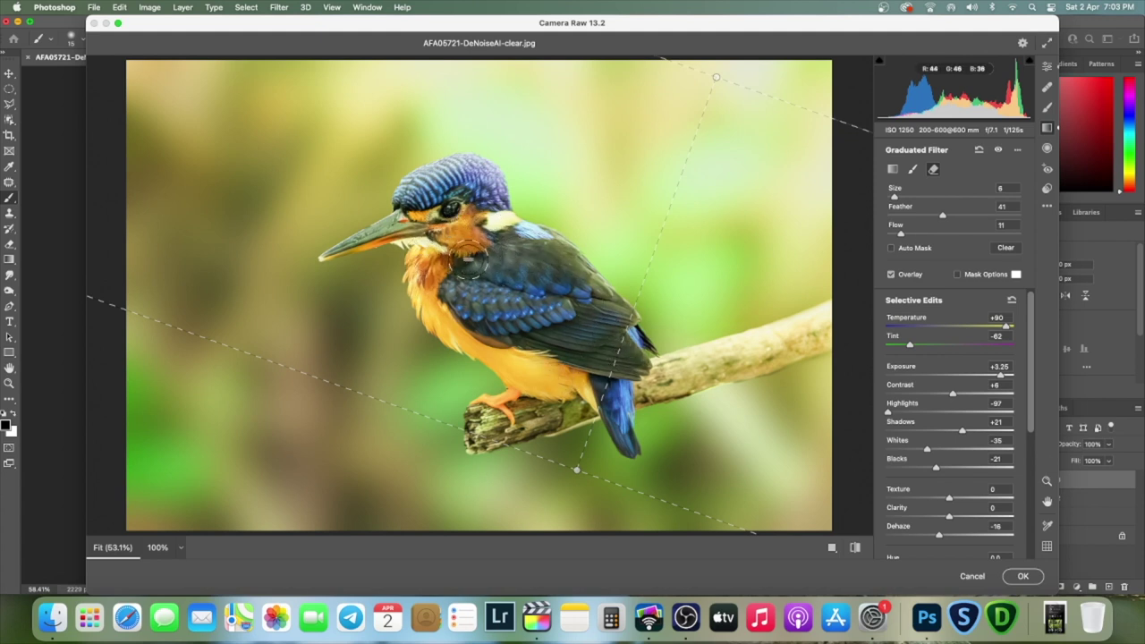
key("bracketleft")
key("bracketleft")
key("bracketleft")
mouse_move(407, 221)
left_mouse_down()
mouse_move(372, 235)
mouse_move(421, 208)
mouse_move(417, 186)
mouse_move(464, 175)
mouse_move(496, 198)
mouse_move(499, 179)
mouse_move(456, 162)
left_mouse_up()
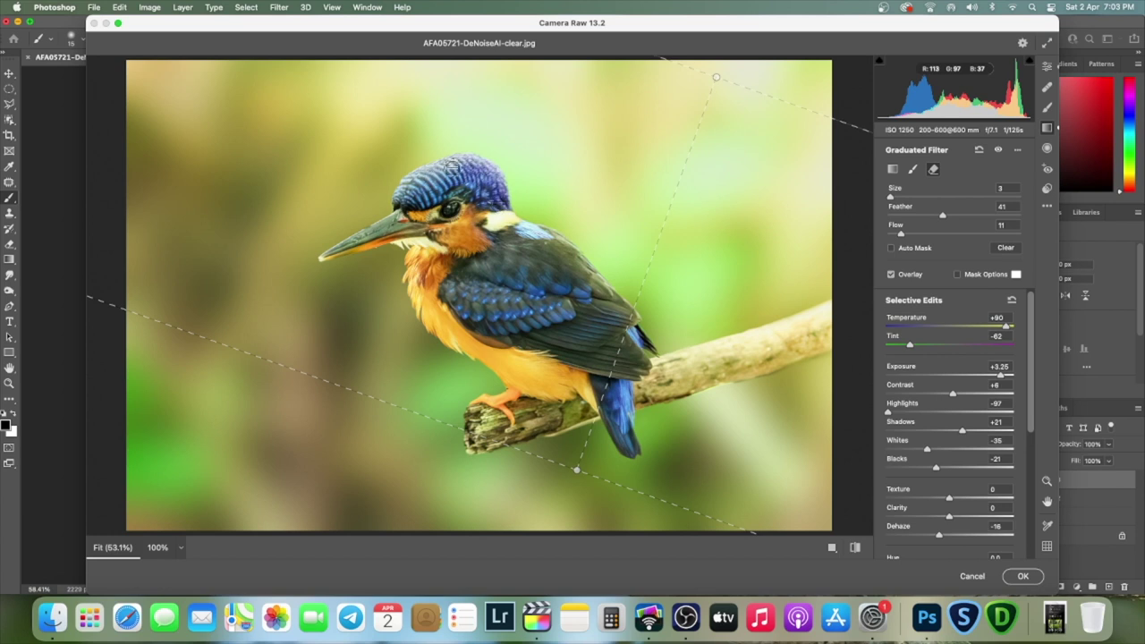
Step: Erase the glow from the tail, back, wing and branch, resizing the brush as needed
key("bracketleft")
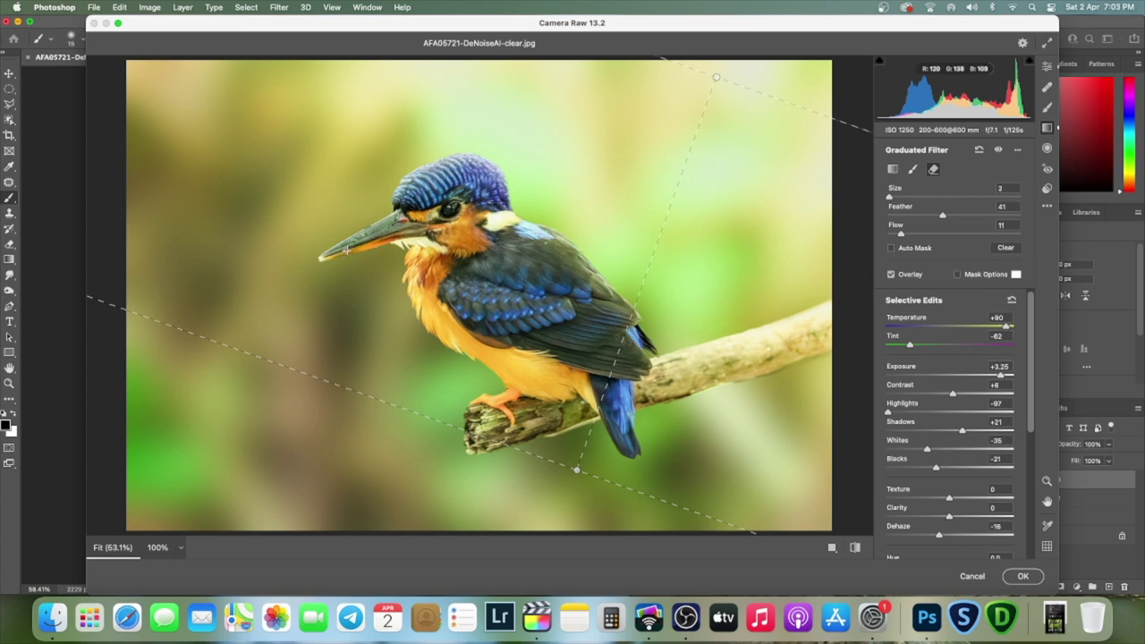
key("bracketright")
key("bracketright")
mouse_move(646, 381)
left_mouse_down()
mouse_move(822, 333)
mouse_move(586, 404)
left_mouse_up()
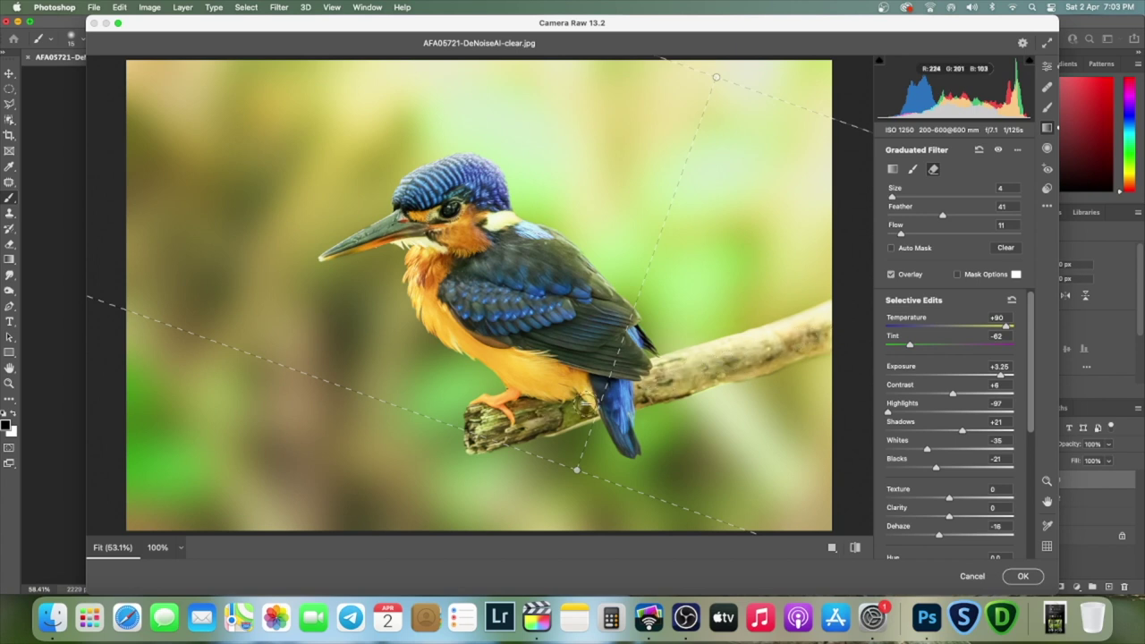
key("bracketleft")
mouse_move(623, 428)
left_mouse_down()
mouse_move(623, 362)
mouse_move(602, 301)
mouse_move(556, 272)
left_mouse_up()
key("bracketright")
key("bracketright")
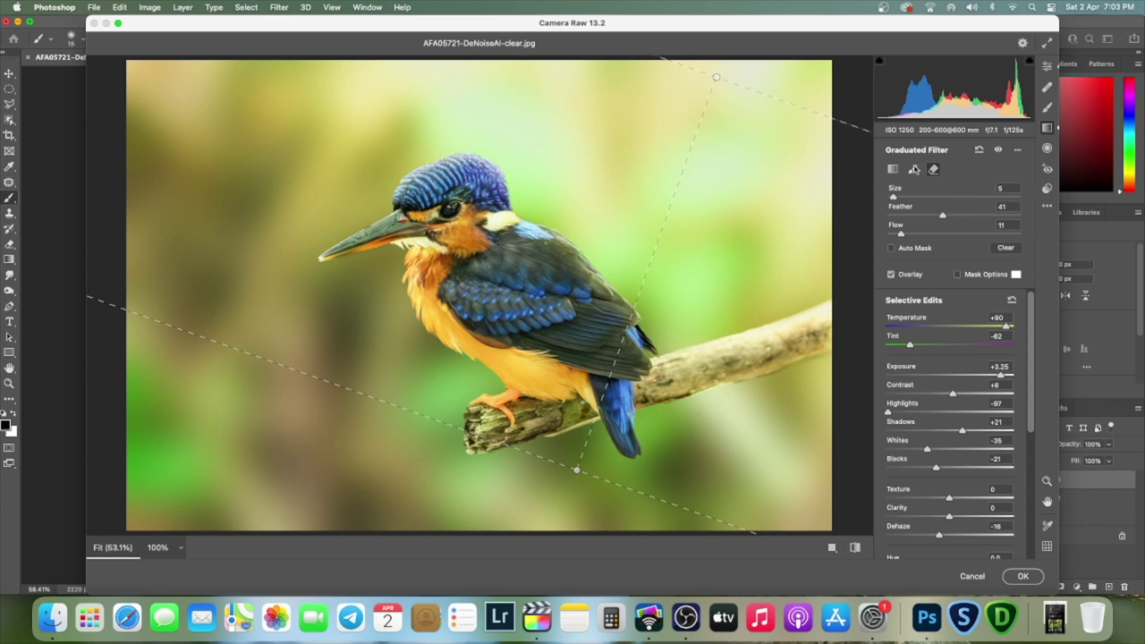
left_click(893, 170)
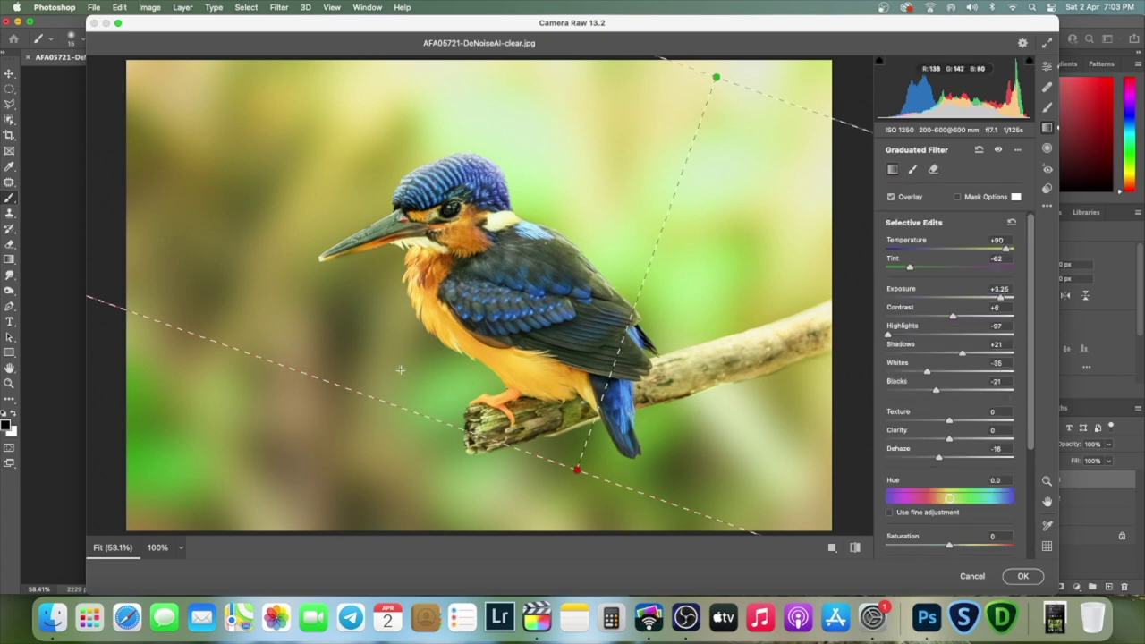
Step: Draw a second graduated filter from the bottom up to the bird, centred on the belly
left_click_drag(363, 525, 473, 215)
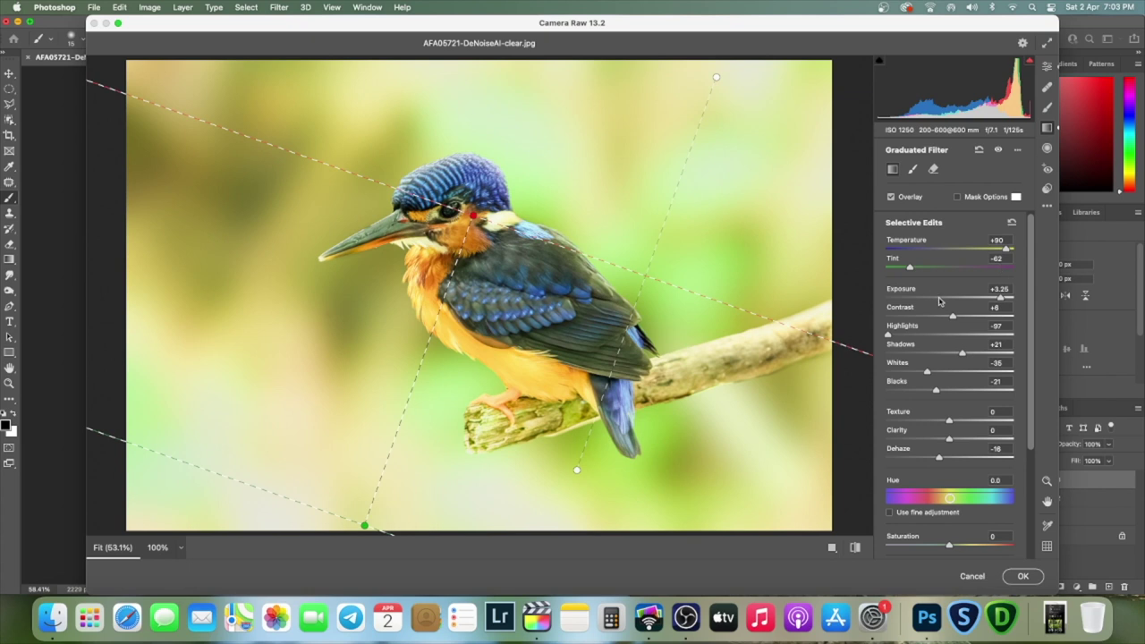
left_click(940, 300)
left_click_drag(939, 300, 948, 302)
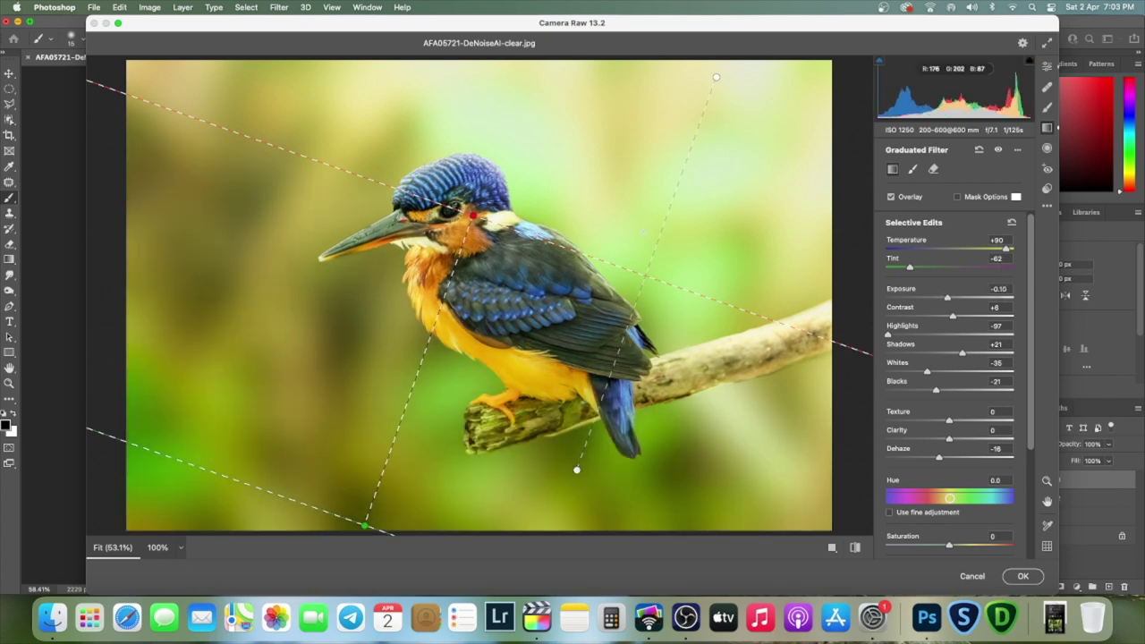
left_click_drag(474, 218, 437, 286)
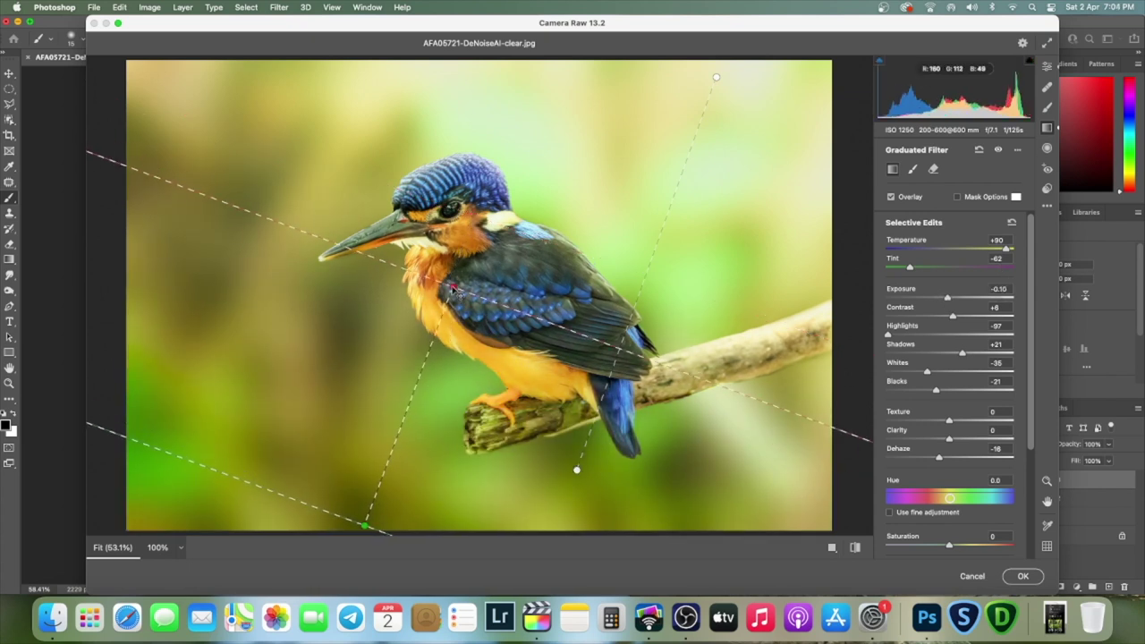
left_click_drag(437, 285, 437, 331)
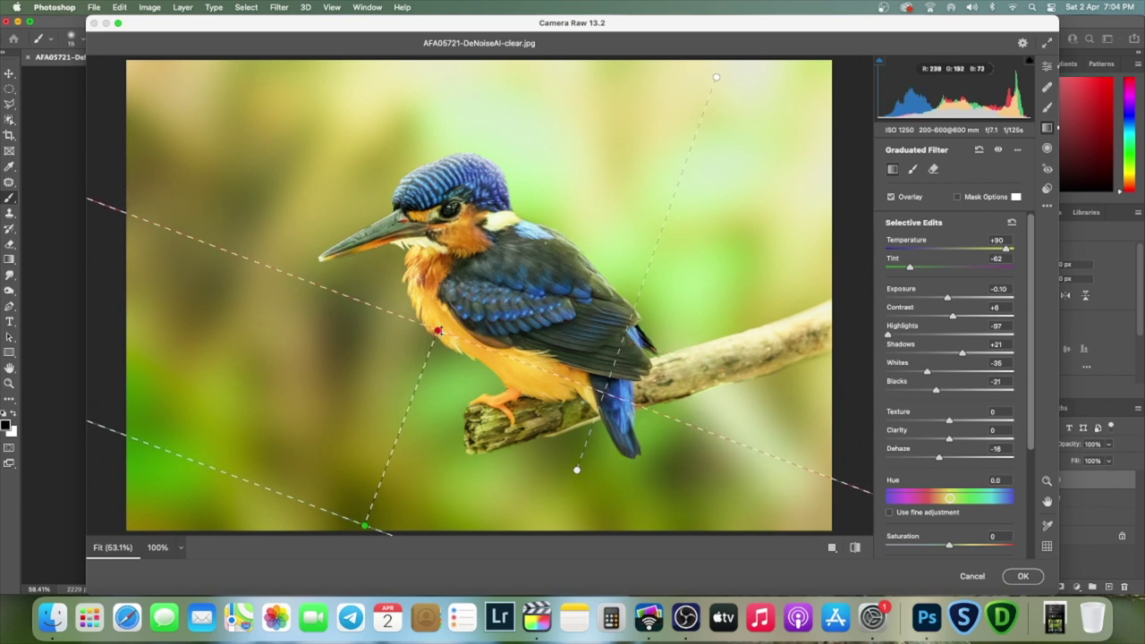
left_click_drag(367, 529, 303, 605)
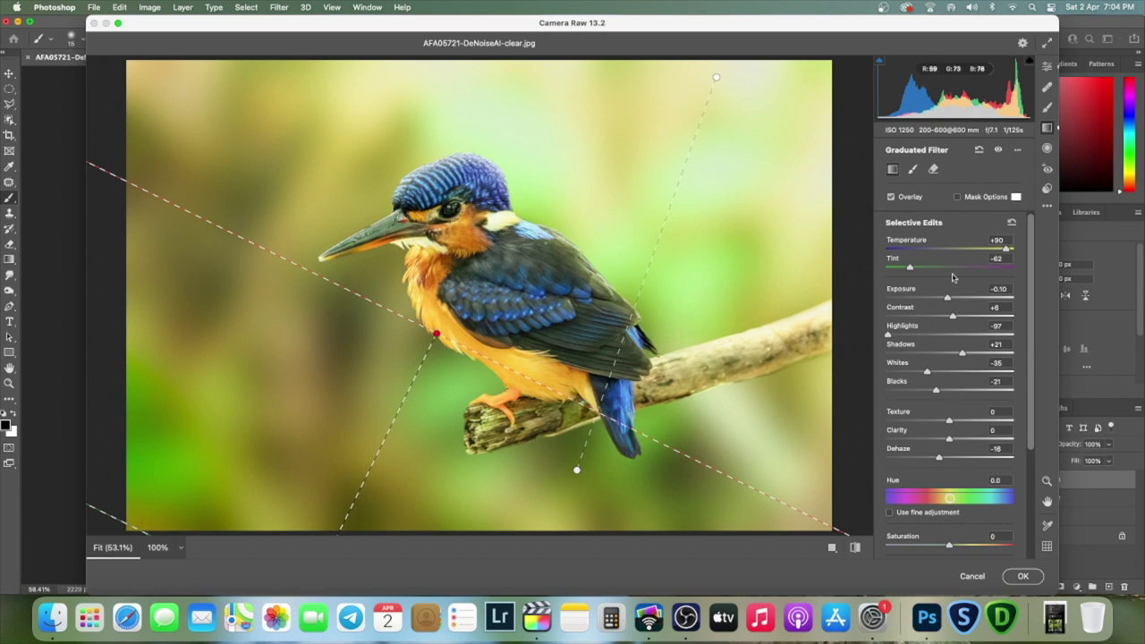
Step: Set the second filter to Temperature +37 and Exposure -1.15, then shift it up and flatten its angle
left_click_drag(1006, 248, 973, 250)
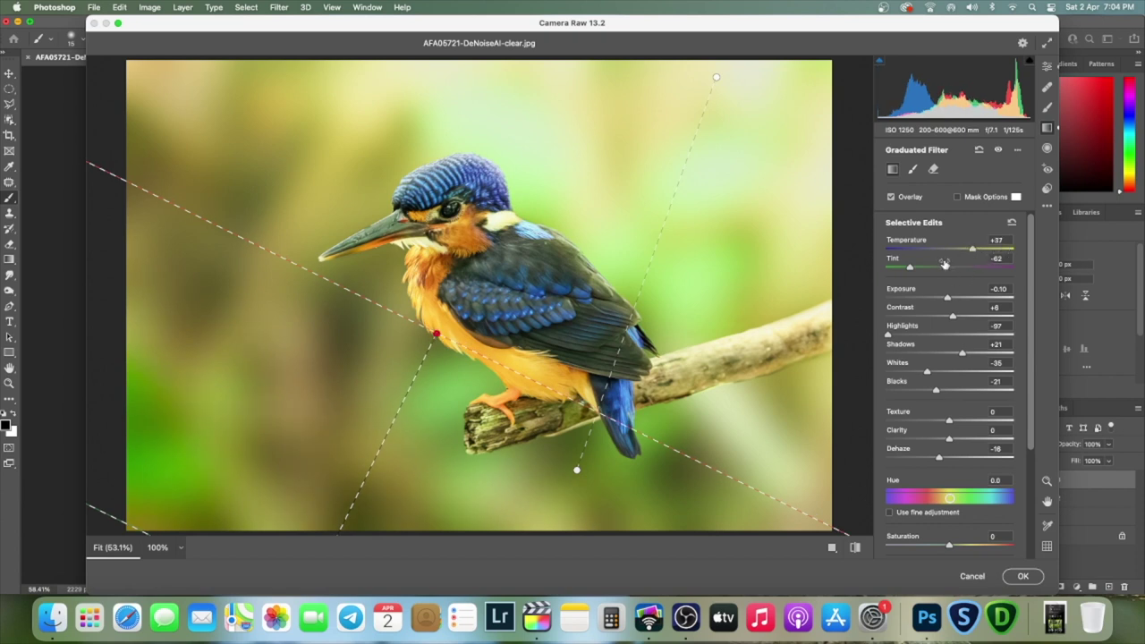
left_click_drag(949, 299, 931, 299)
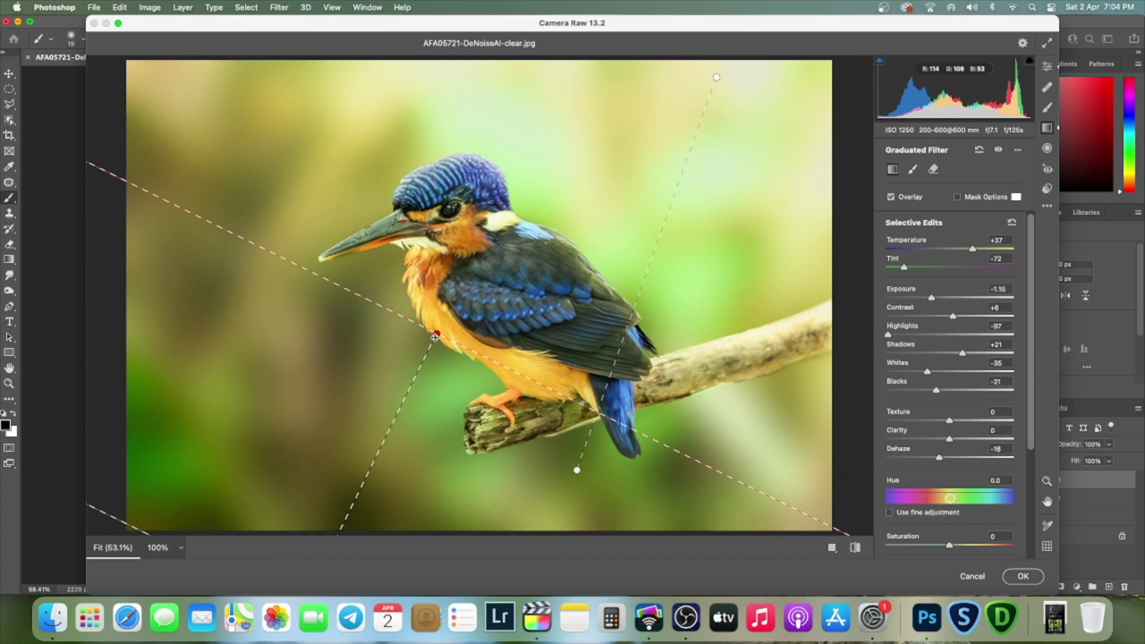
mouse_move(435, 335)
left_mouse_down()
mouse_move(475, 241)
mouse_move(432, 271)
left_mouse_up()
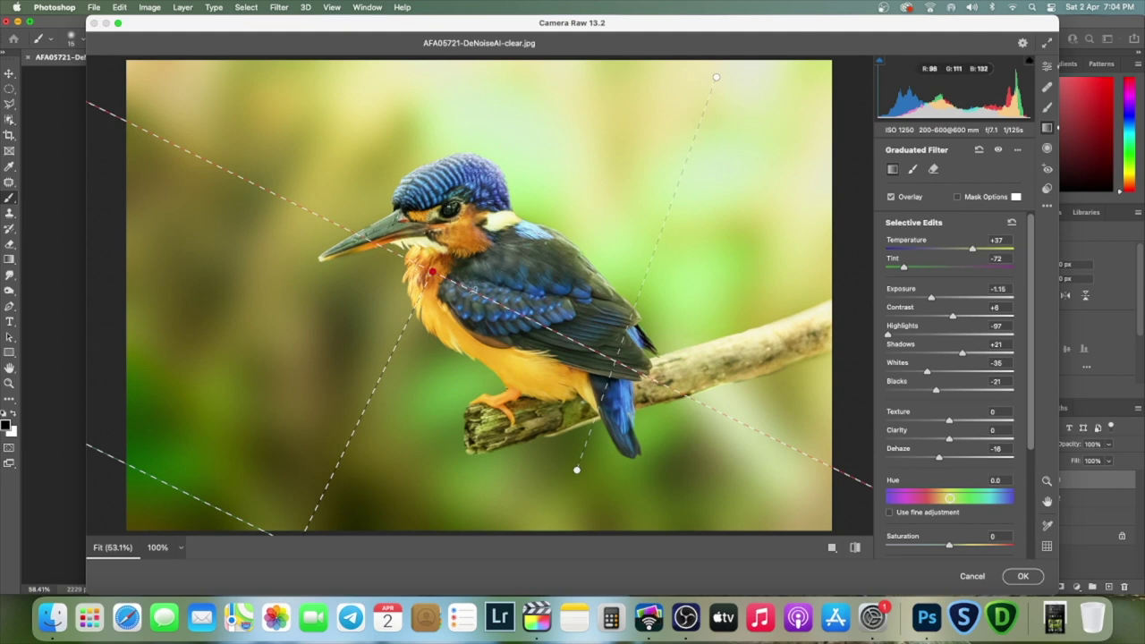
left_click_drag(482, 294, 491, 279)
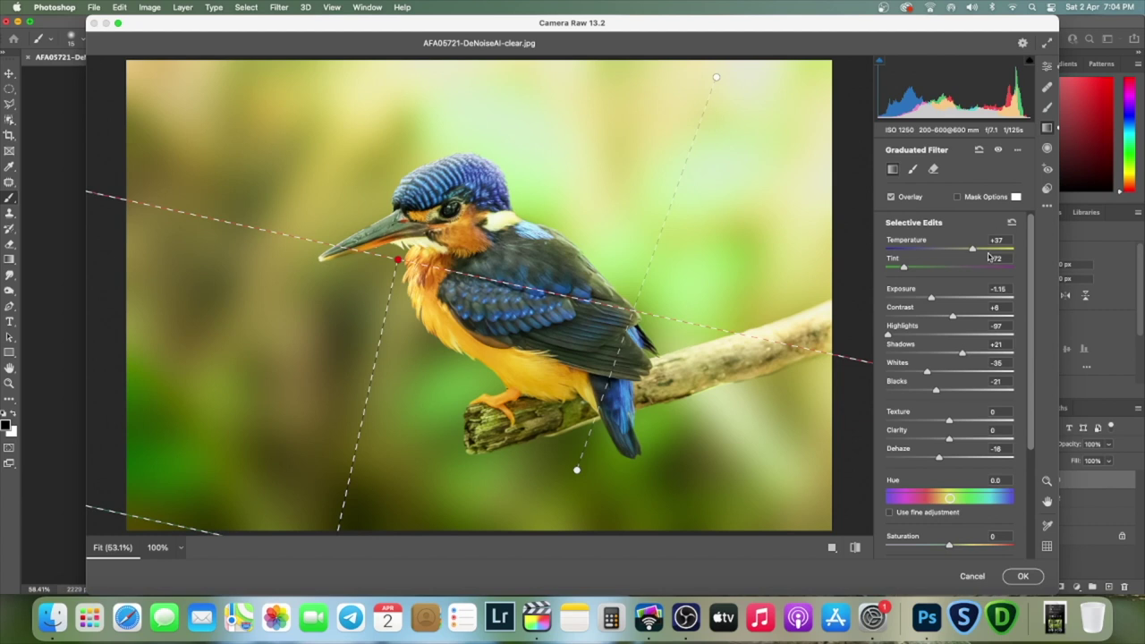
left_click(935, 170)
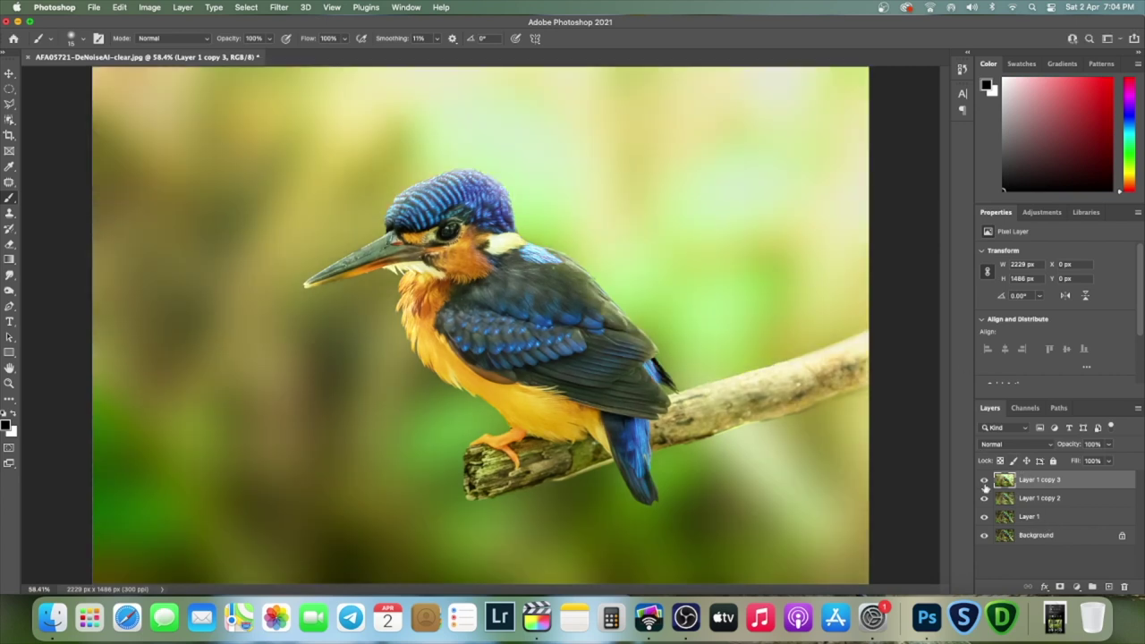
Step: Toggle Layer 1 copy 3 off and on to compare, then give it a white layer mask
left_click(985, 481)
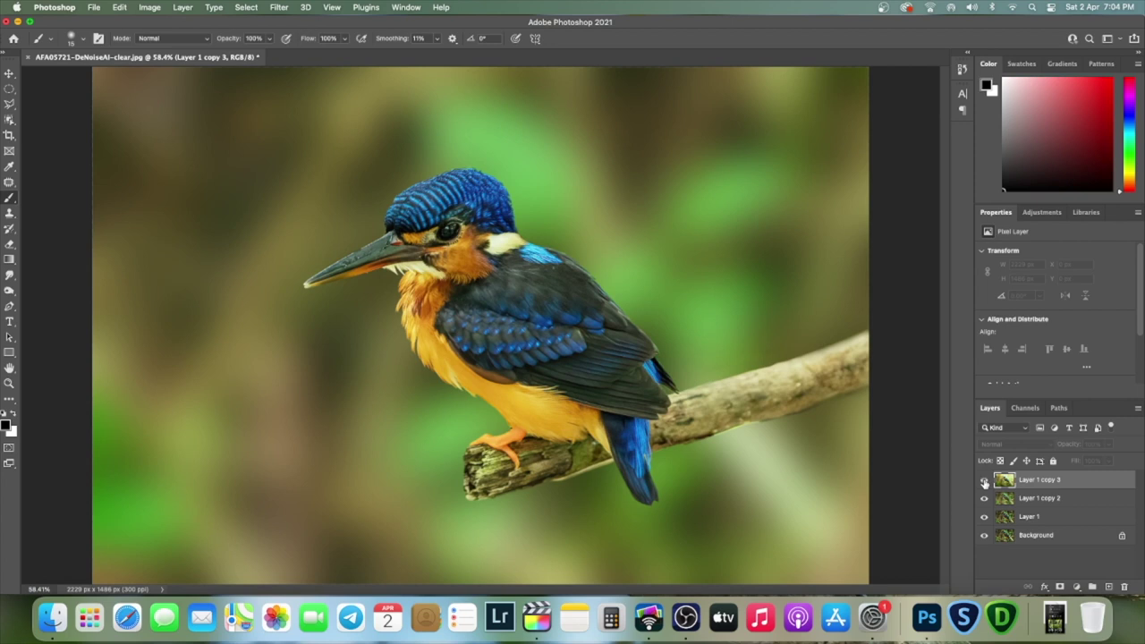
left_click(985, 481)
left_click(985, 480)
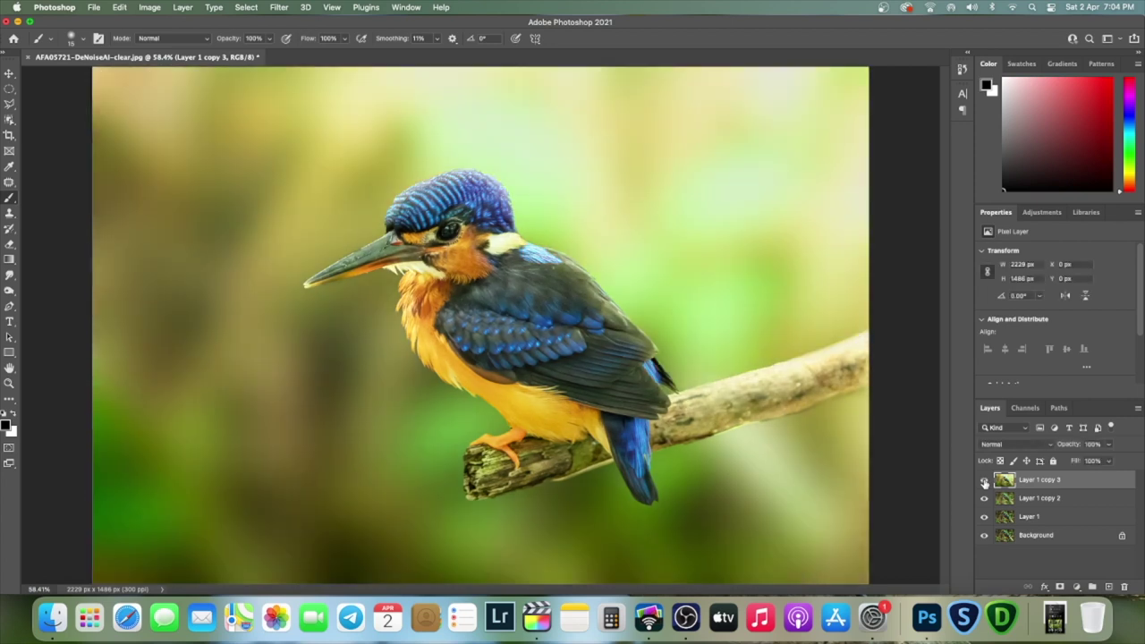
left_click(985, 480)
left_click(1062, 588)
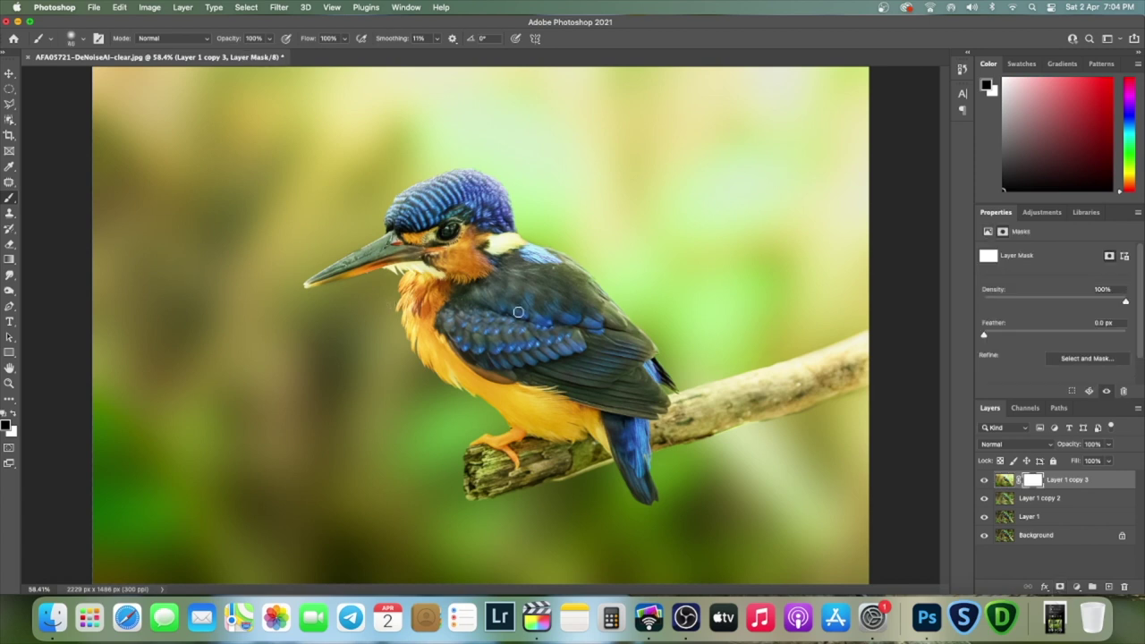
Step: At 35% opacity and brush size 125, mask the glow off the bird's head and wing edge
left_click(269, 39)
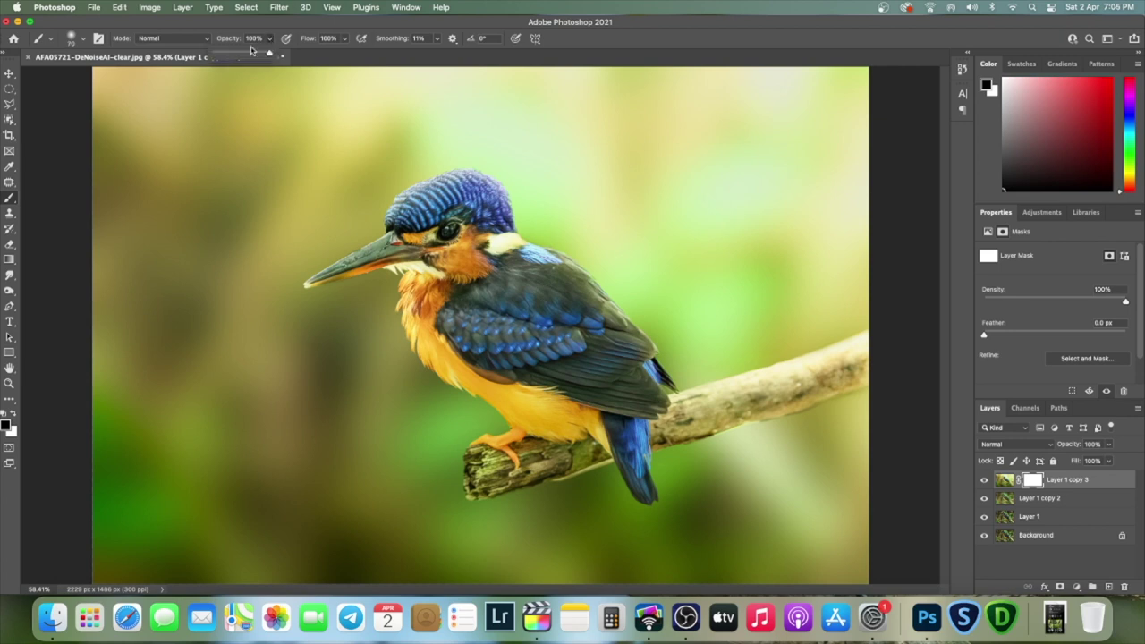
key("bracketright")
key("bracketright")
key("bracketright")
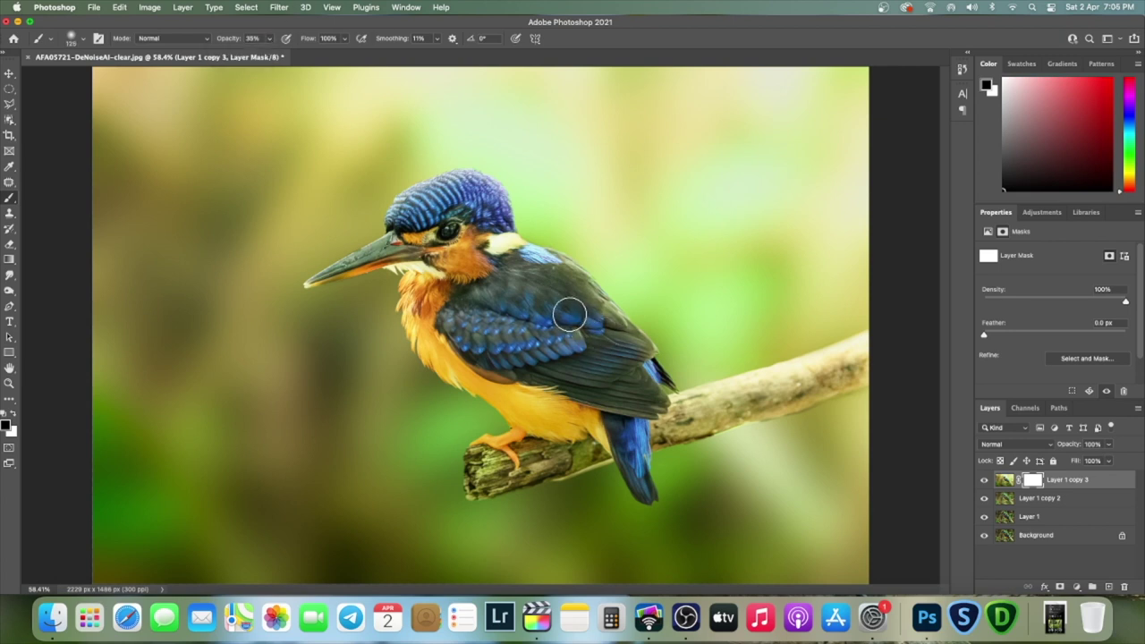
left_click_drag(481, 210, 472, 195)
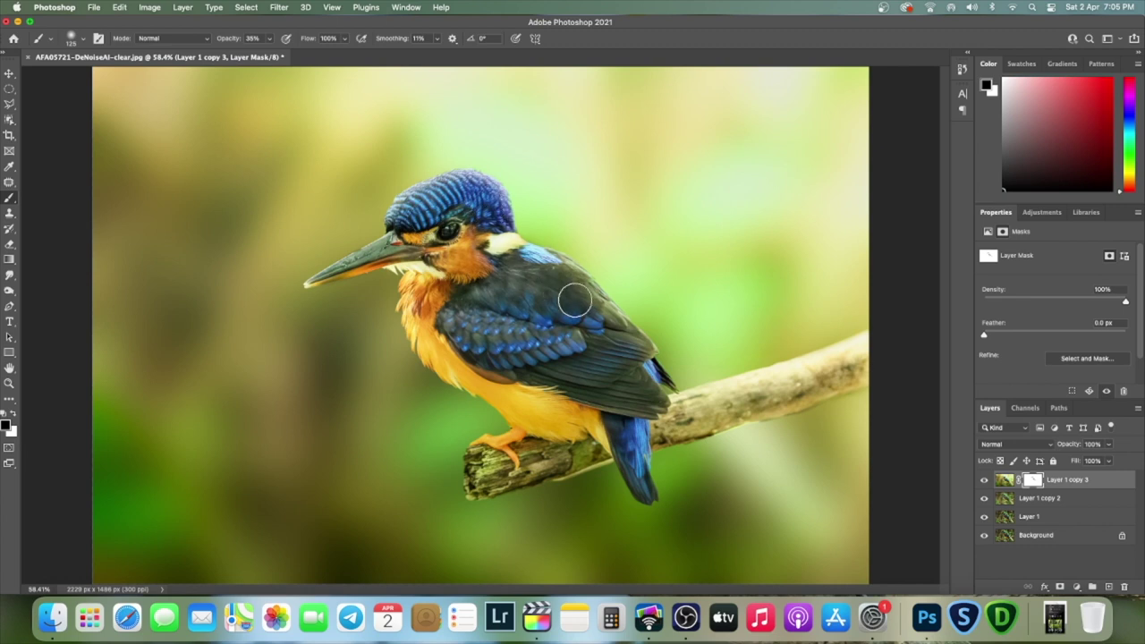
mouse_move(602, 320)
left_mouse_down()
mouse_move(626, 402)
mouse_move(757, 396)
left_mouse_up()
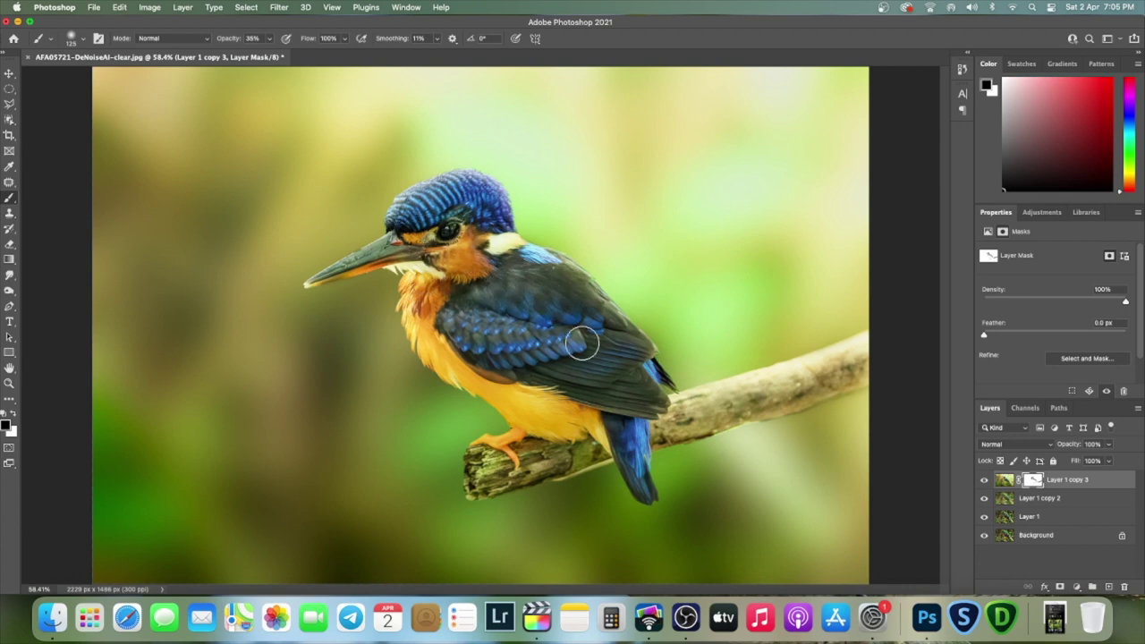
Step: At 100% opacity and size 45, refine the mask with white around the beak at 300% zoom
key("0")
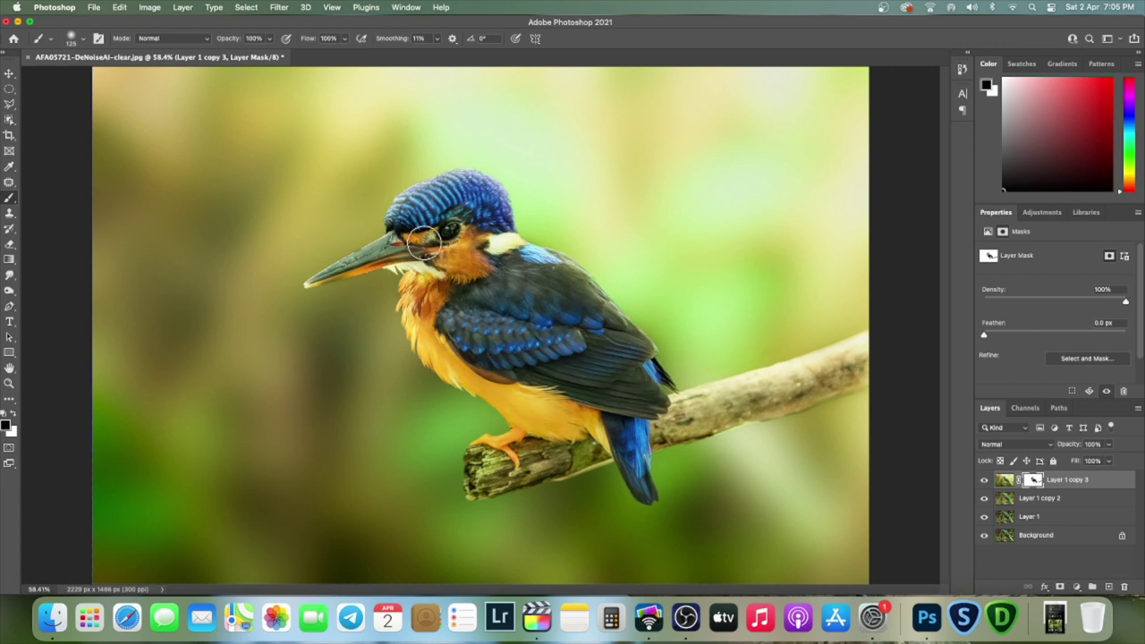
key("super+1")
key("bracketleft")
key("bracketleft")
key("bracketleft")
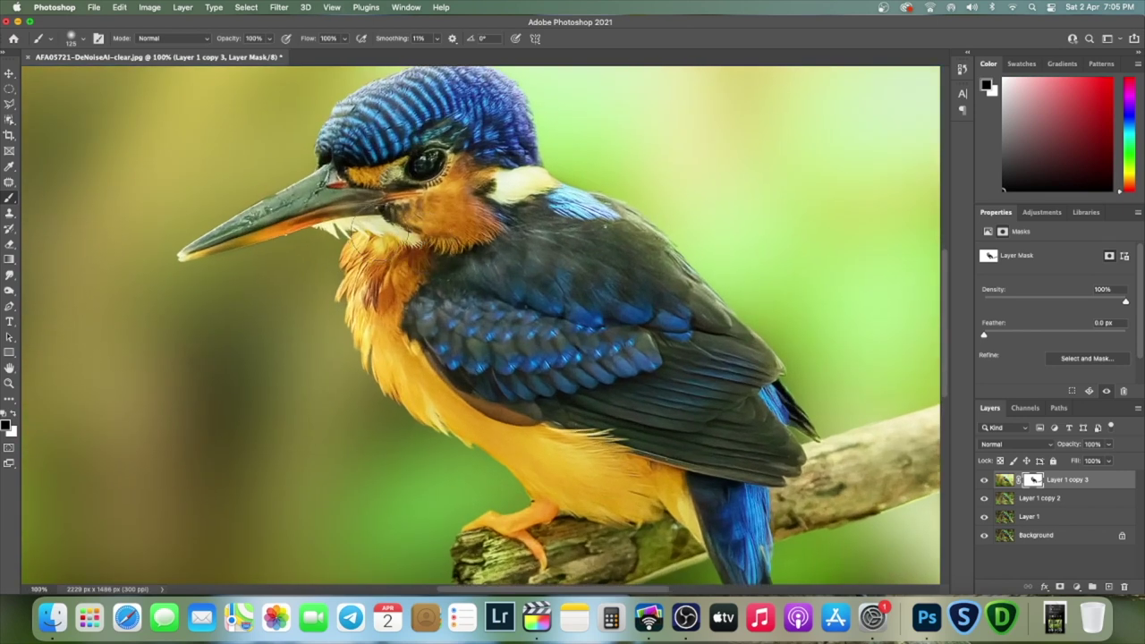
key("bracketleft")
key("bracketleft")
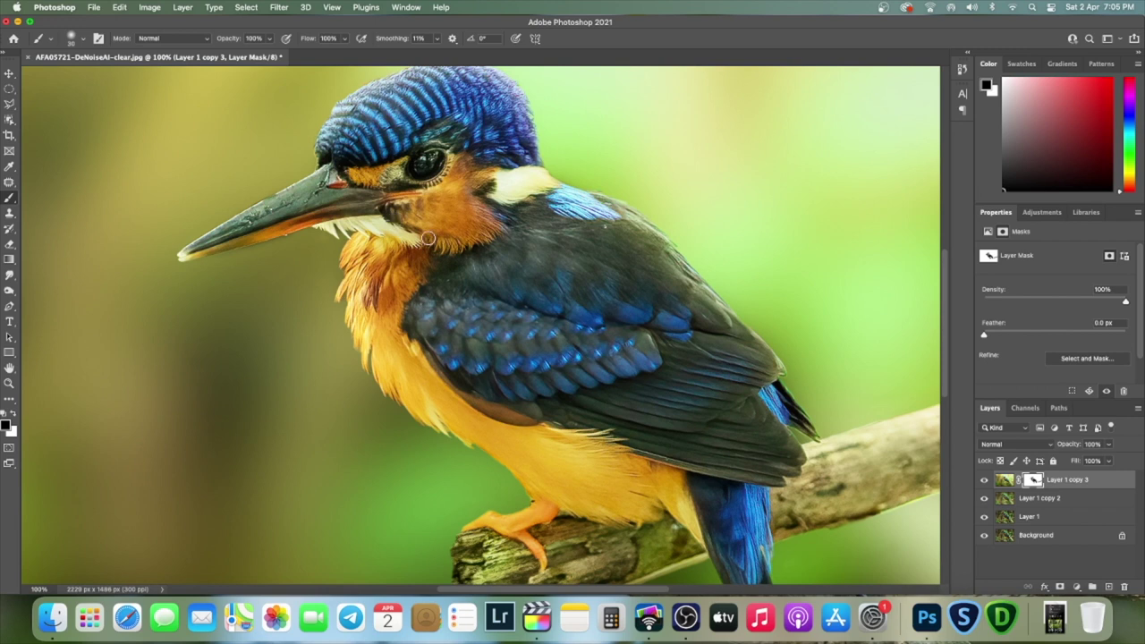
key("x")
key("ctrl+plus")
key("ctrl+plus")
left_click_drag(224, 179, 442, 269)
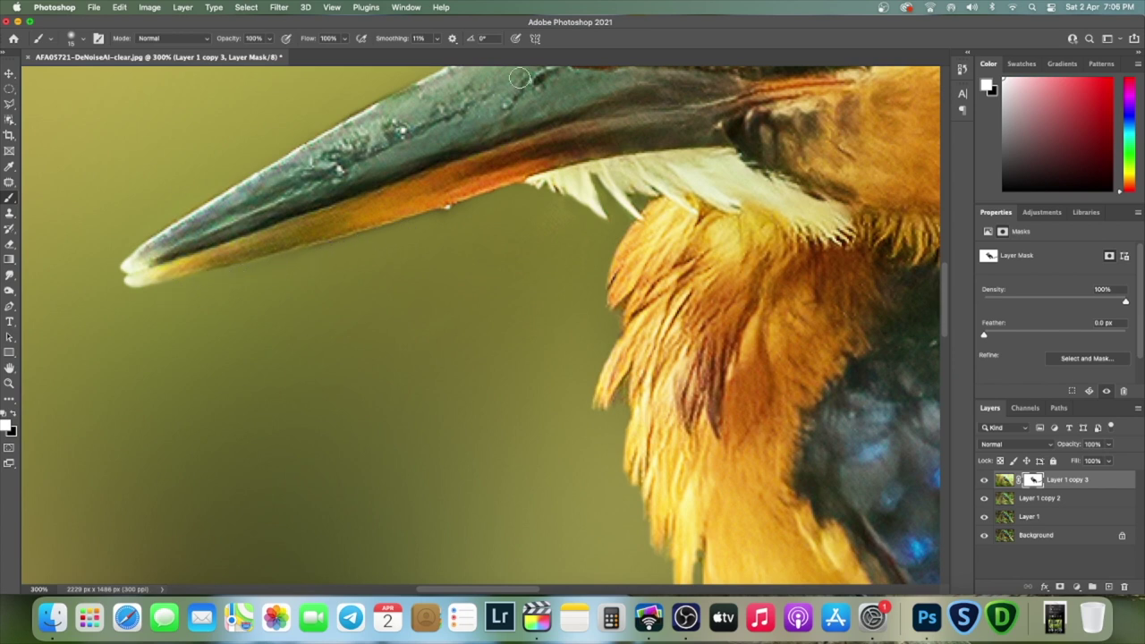
key("super+0")
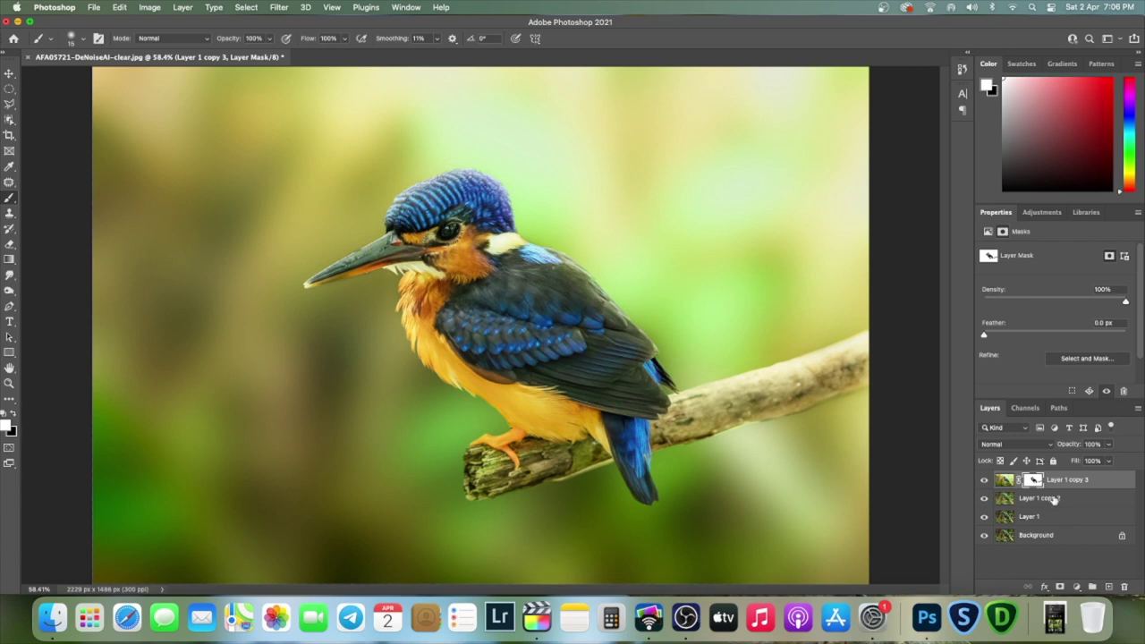
Step: Merge the glow layer with Layer 1 copy 2 and duplicate the result as Layer 1 copy 4
left_click(1054, 499, "shift")
key("super+e")
key("super+j")
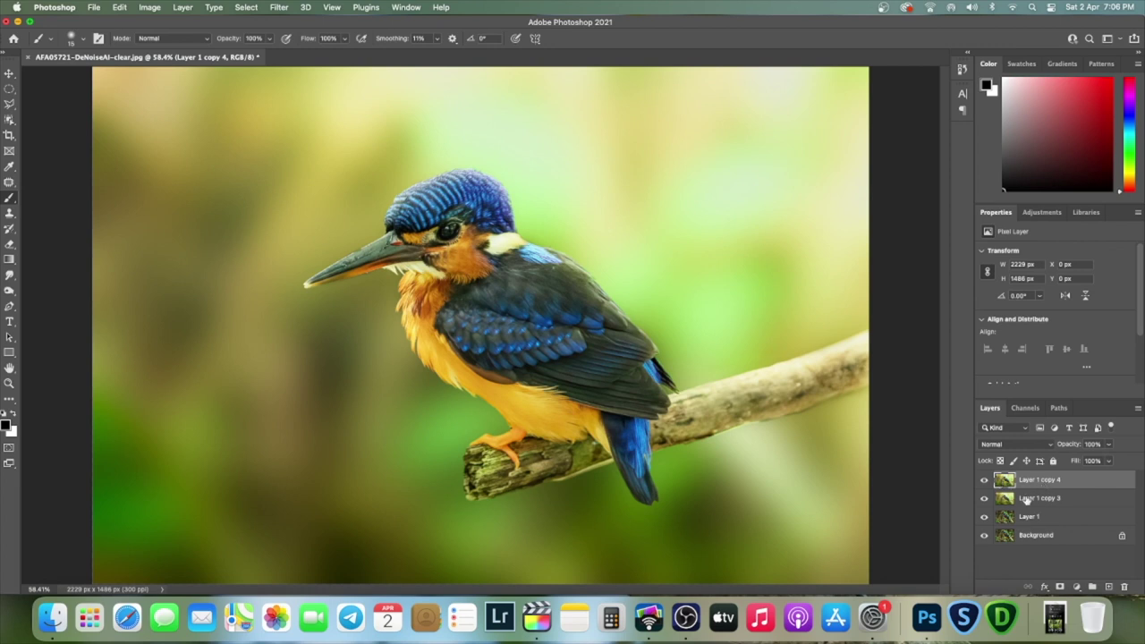
key("super+equal")
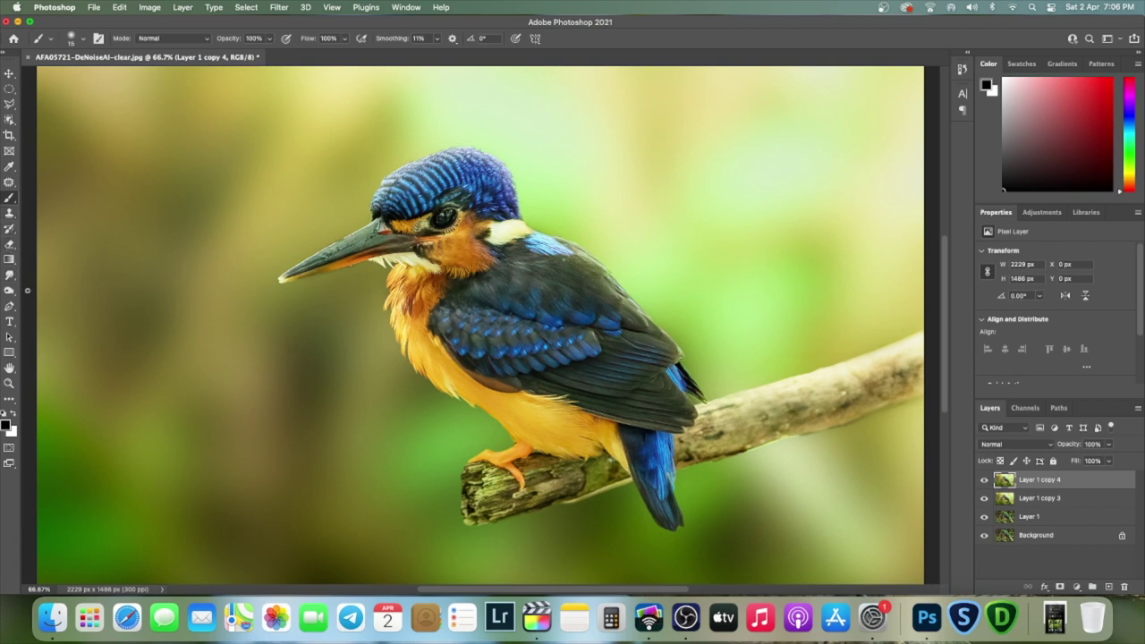
Step: Select the Dodge Tool at Midtones, 24% exposure, with a brush of about 80
left_click_drag(11, 290, 59, 296)
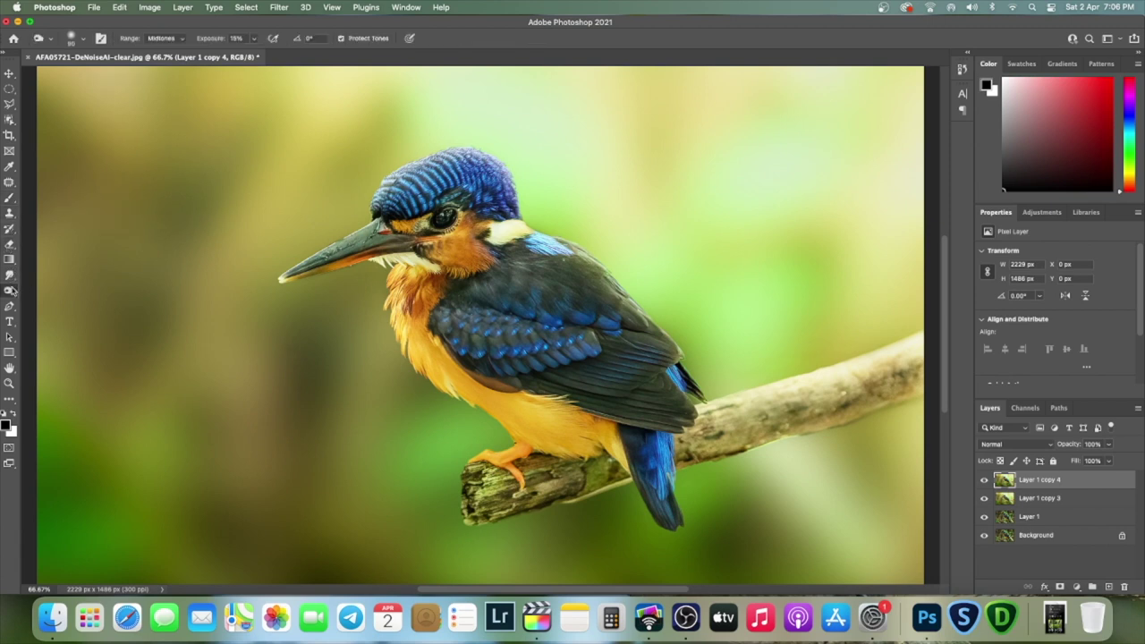
left_click_drag(9, 292, 59, 293)
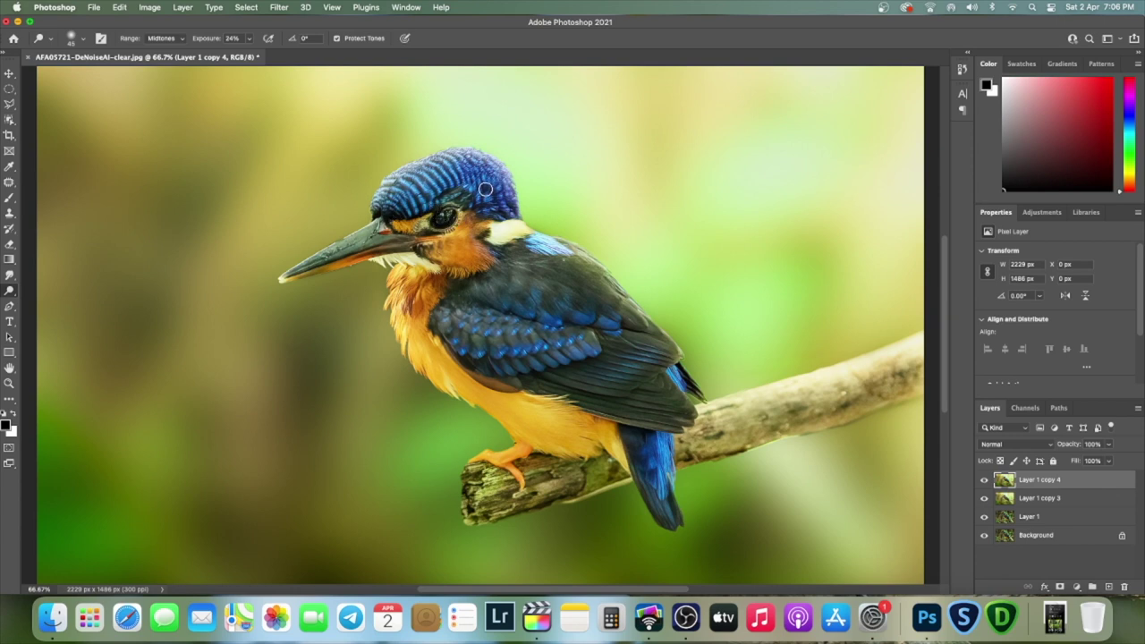
key("bracketright")
key("bracketright")
key("bracketright")
Step: Toggle Layer 1 copy 4's visibility to compare the eye and crown before and after dodging
left_click(985, 480)
left_click(985, 482)
left_click(985, 482)
left_click(985, 483)
left_click(984, 482)
left_click(984, 482)
left_click(985, 482)
right_click(9, 291)
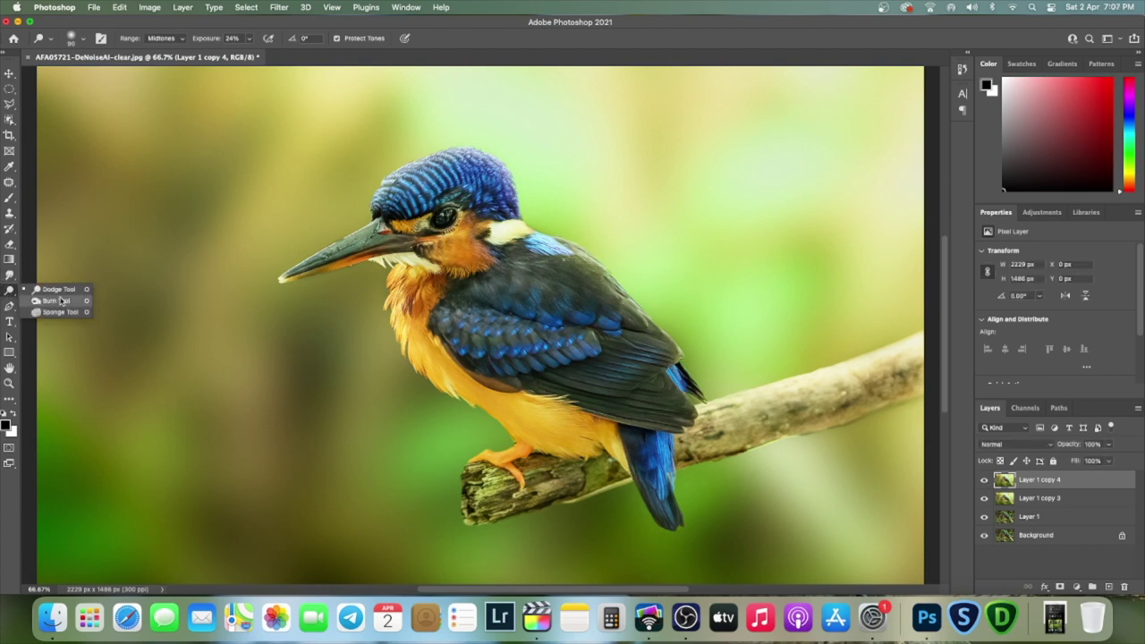
Step: Burn the wing with the Burn Tool at 15% exposure and an 80 brush, viewed at 50%
left_click(55, 300)
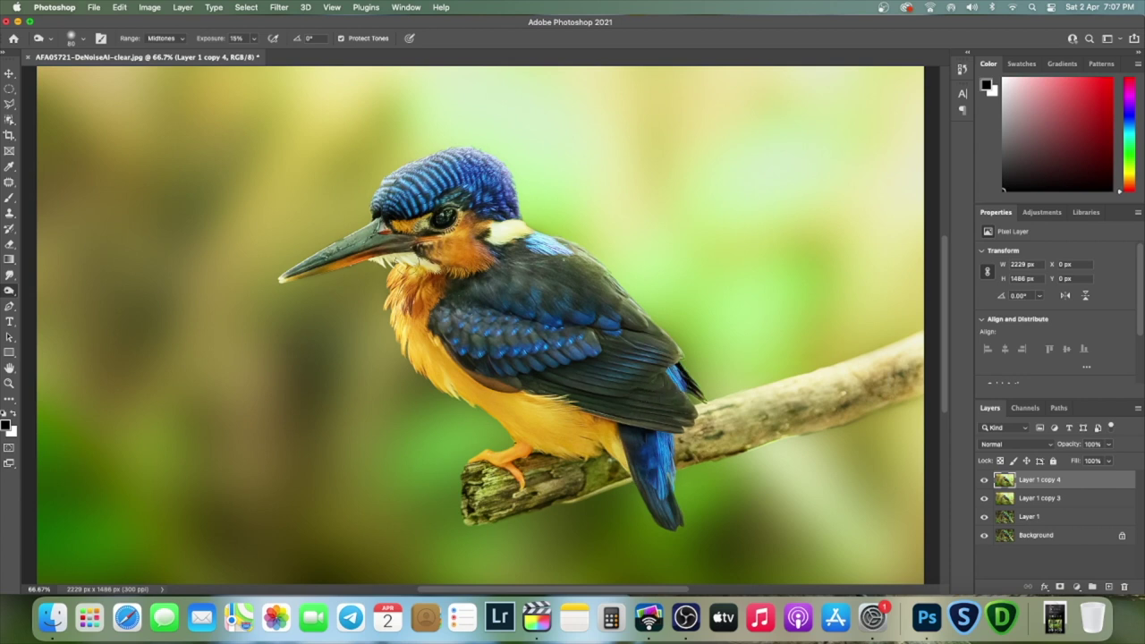
key("bracketleft")
key("bracketright")
key("super+minus")
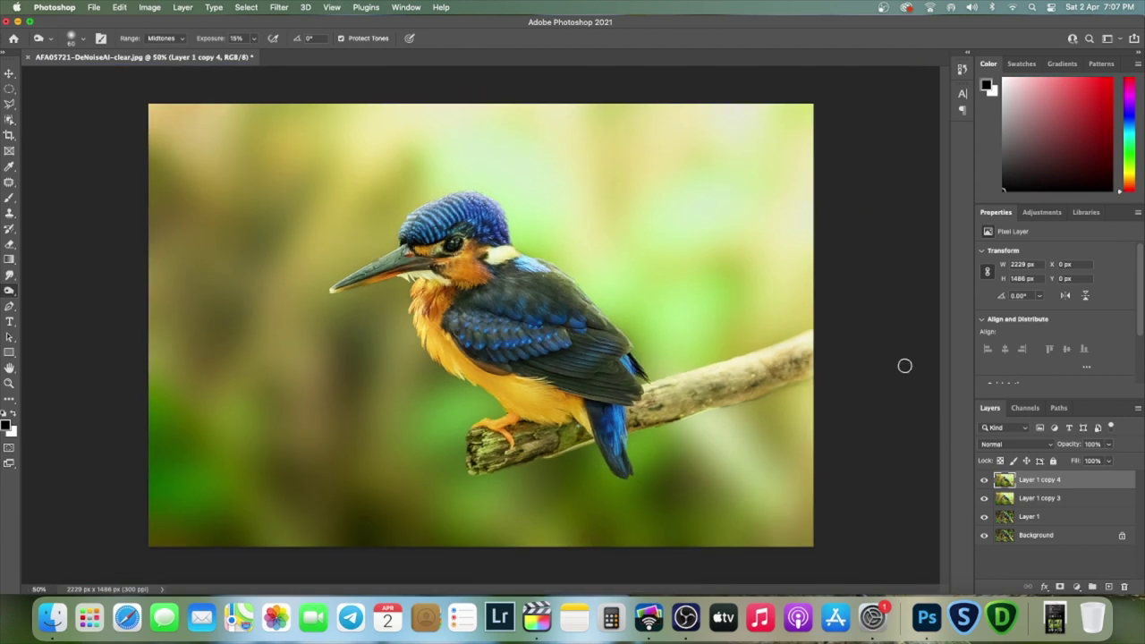
Step: Compare the image with and without the burn, then duplicate the layer as Layer 1 copy 5
left_click(985, 483)
left_click(985, 483)
left_click(985, 483)
left_click(986, 484)
left_click(985, 484)
left_click(986, 484)
key("ctrl+j")
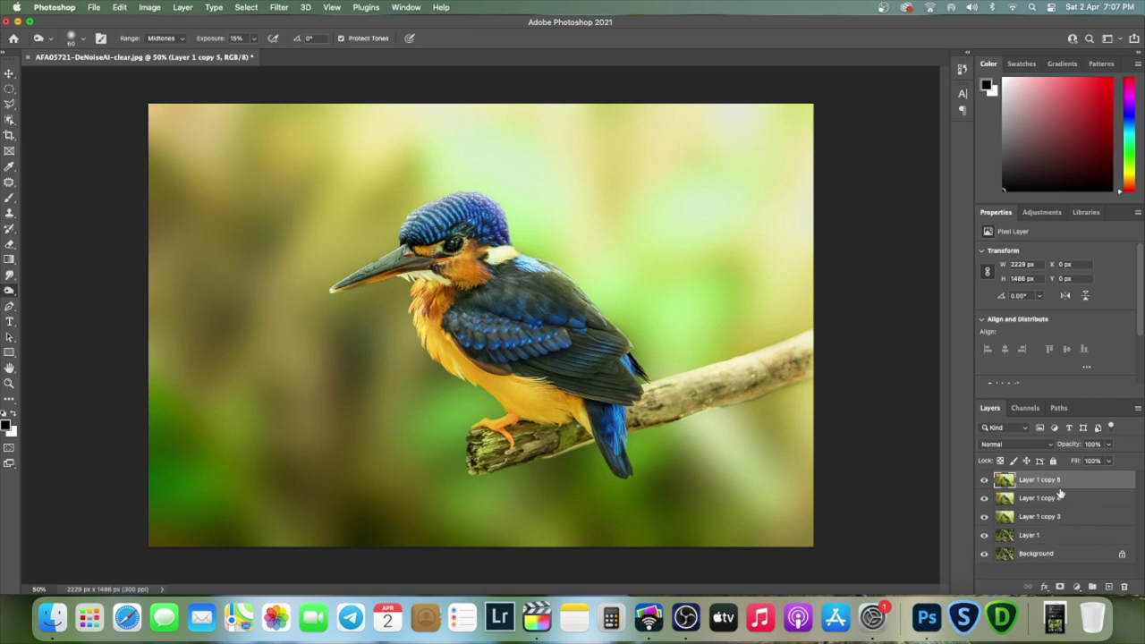
Step: Zoom to 200% on the branch and foot and choose the Clone Stamp Tool
key("ctrl+1")
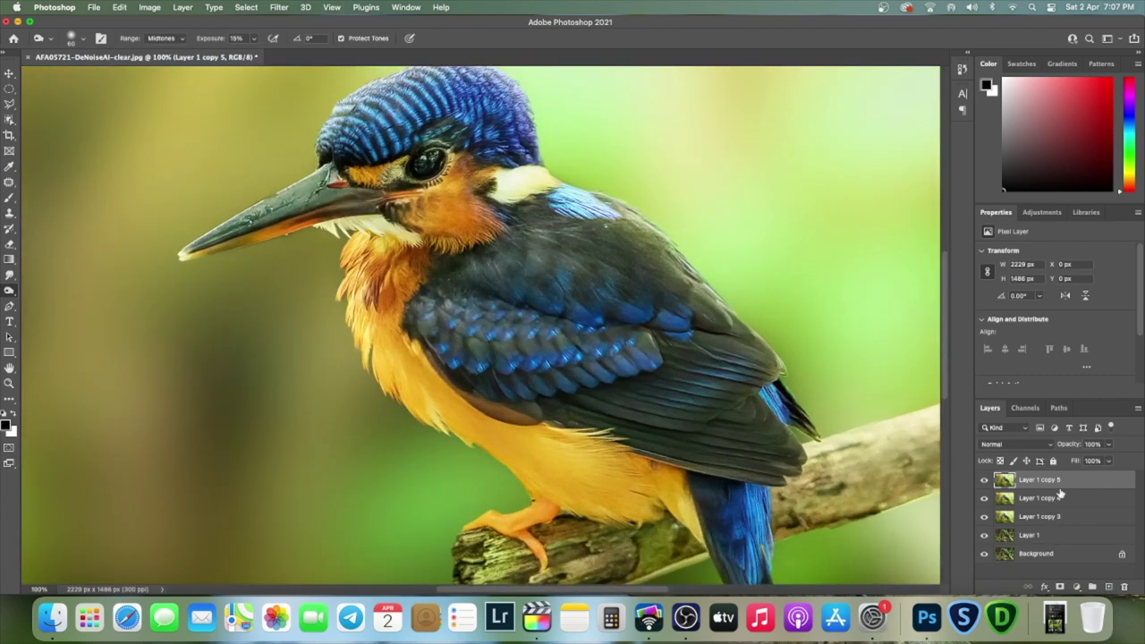
key("ctrl+plus")
left_click_drag(460, 402, 382, 163)
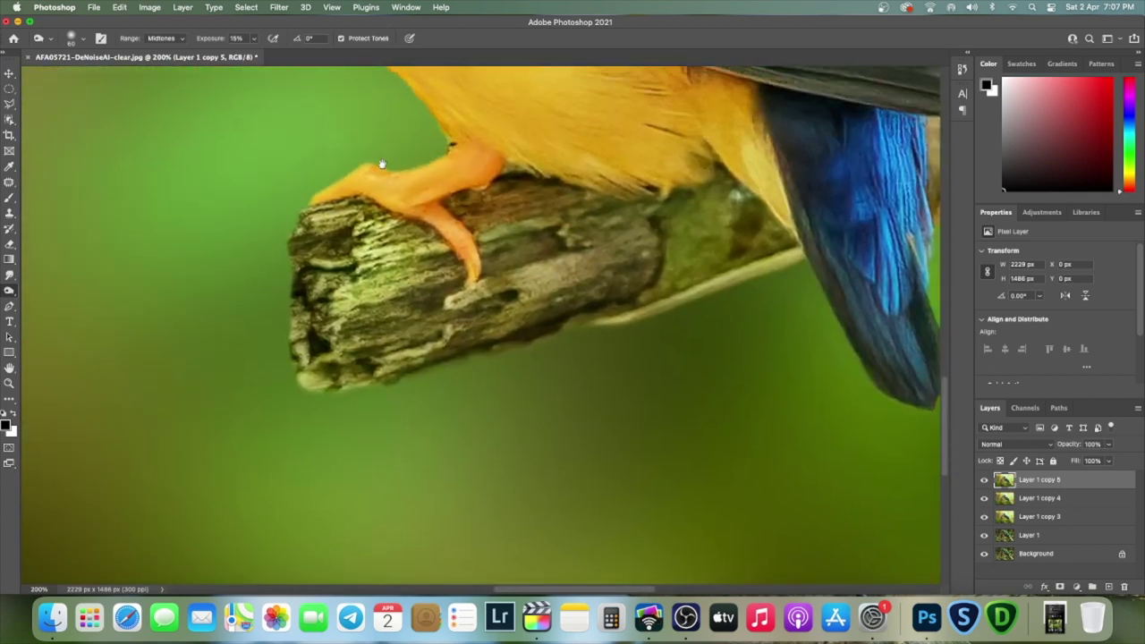
left_click(9, 213)
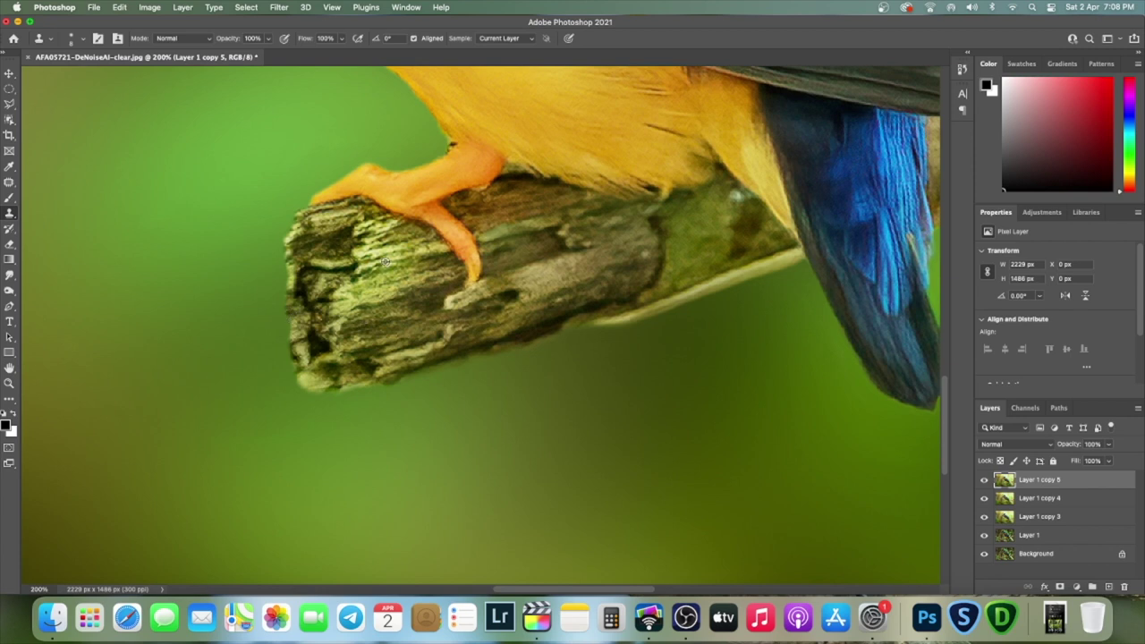
Step: Clone sampled bark over the blemishes and light hole at the branch's left tip
left_click_drag(289, 303, 295, 358)
left_click(409, 306, "alt")
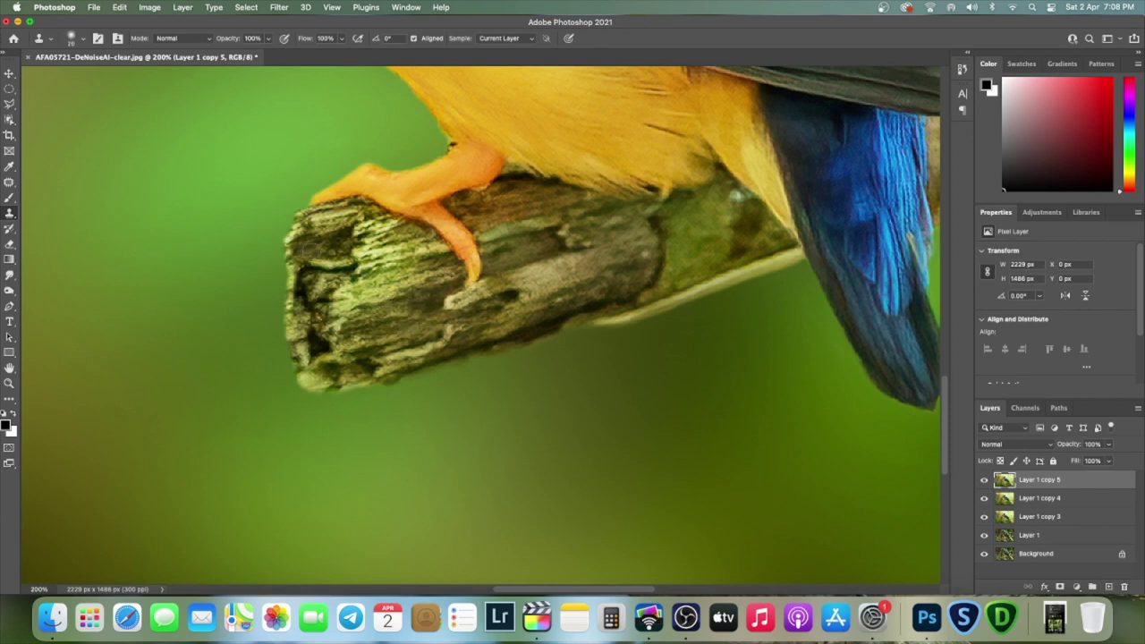
left_click_drag(303, 248, 309, 358)
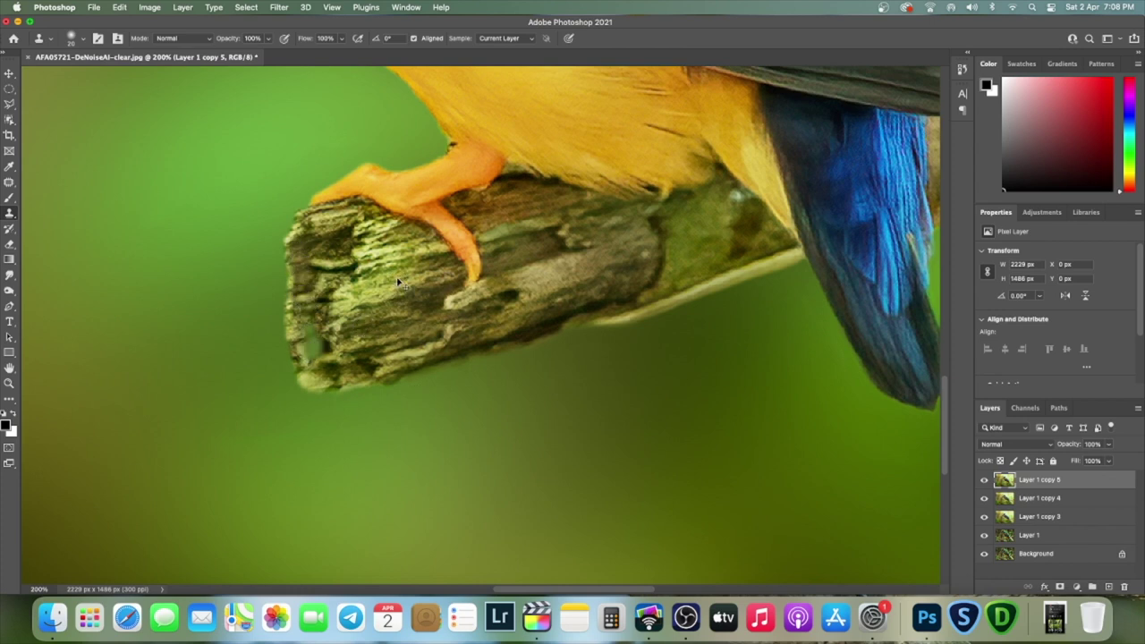
left_click_drag(313, 356, 312, 327)
left_click_drag(298, 317, 296, 273)
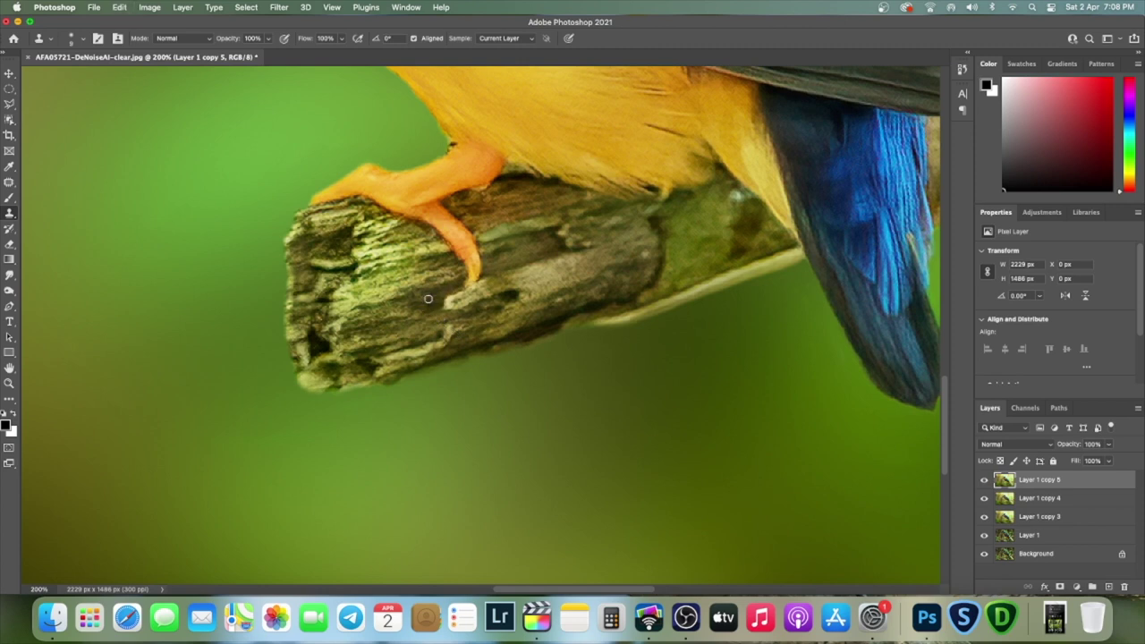
left_click(297, 273)
key("ctrl+0")
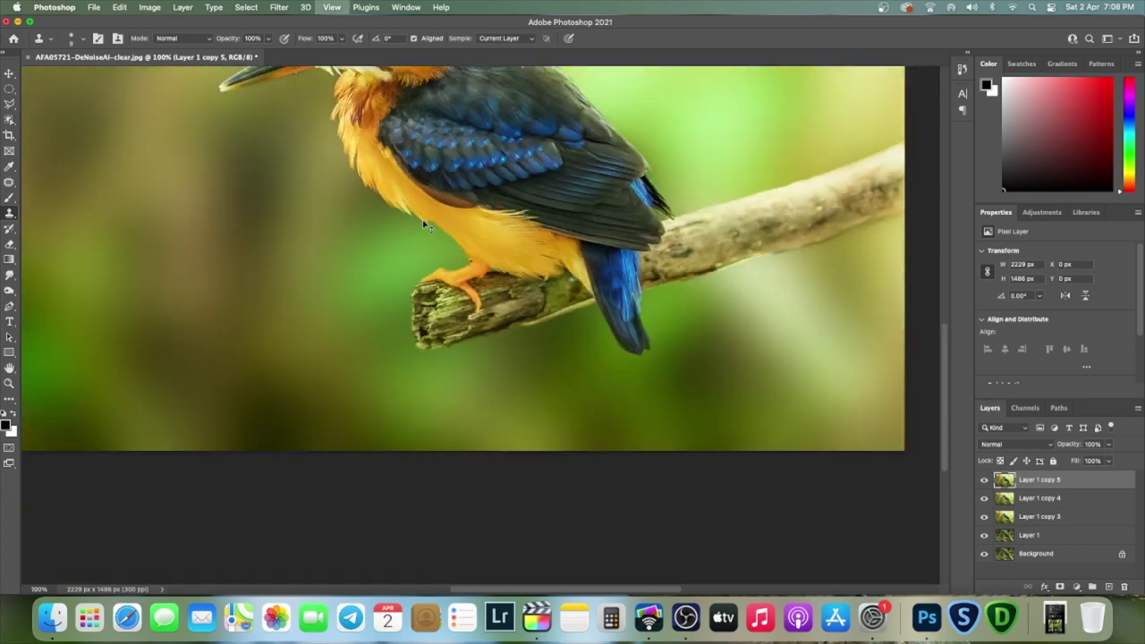
Step: Compare the branch end with Layer 1 copy 5 hidden and shown
key("ctrl+plus")
key("ctrl+plus")
key("ctrl+plus")
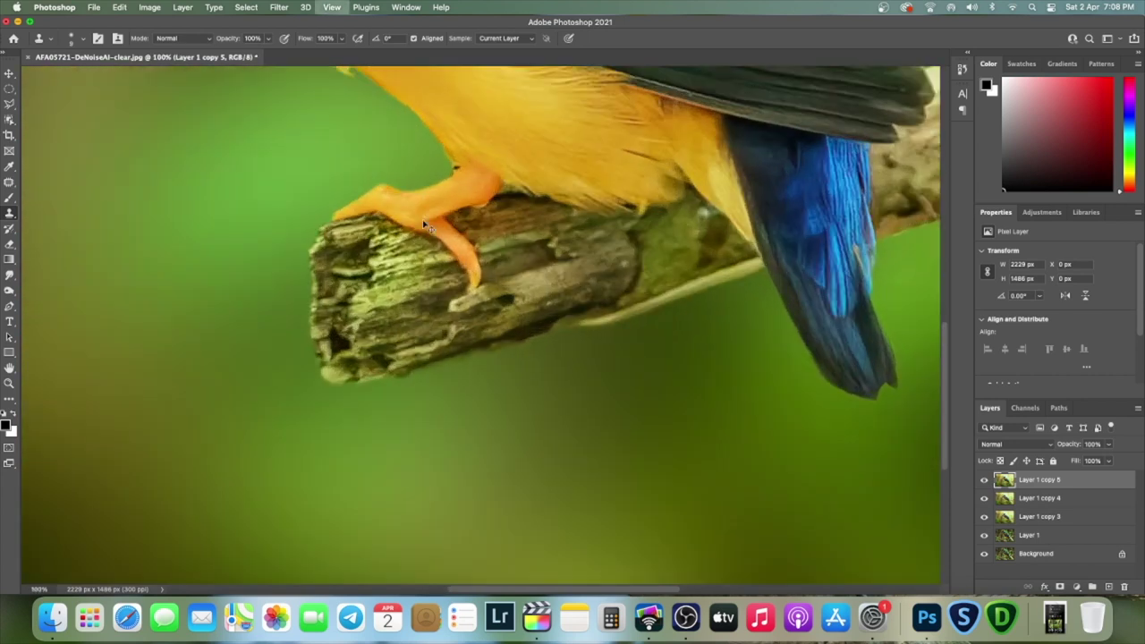
key("ctrl+minus")
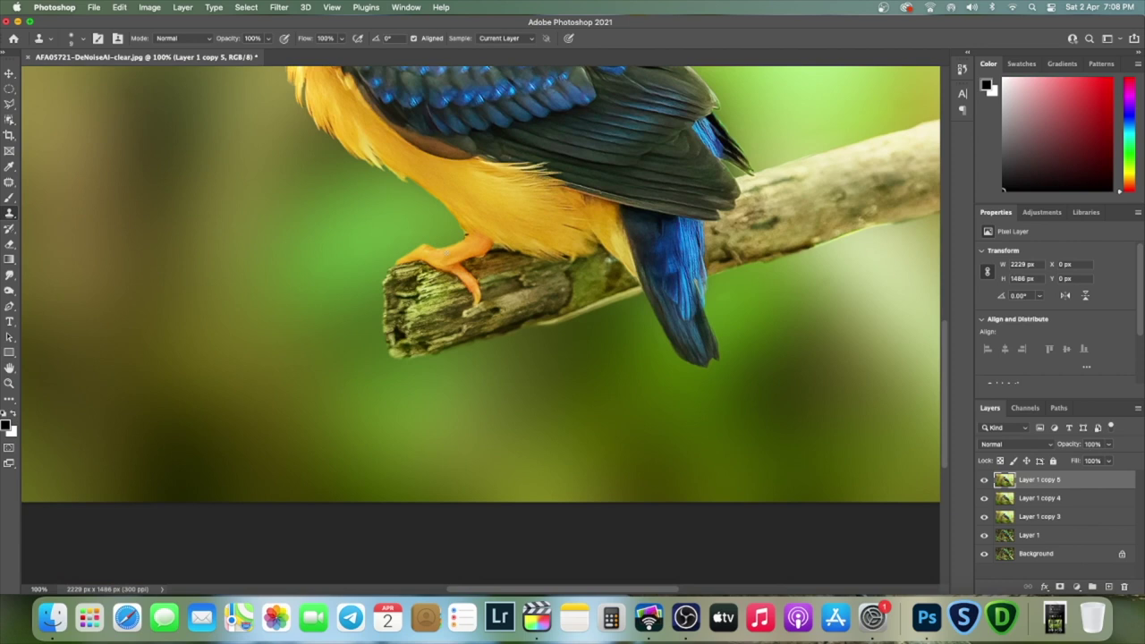
left_click(984, 481)
left_click(985, 481)
key("super+minus")
key("super+minus")
key("super+minus")
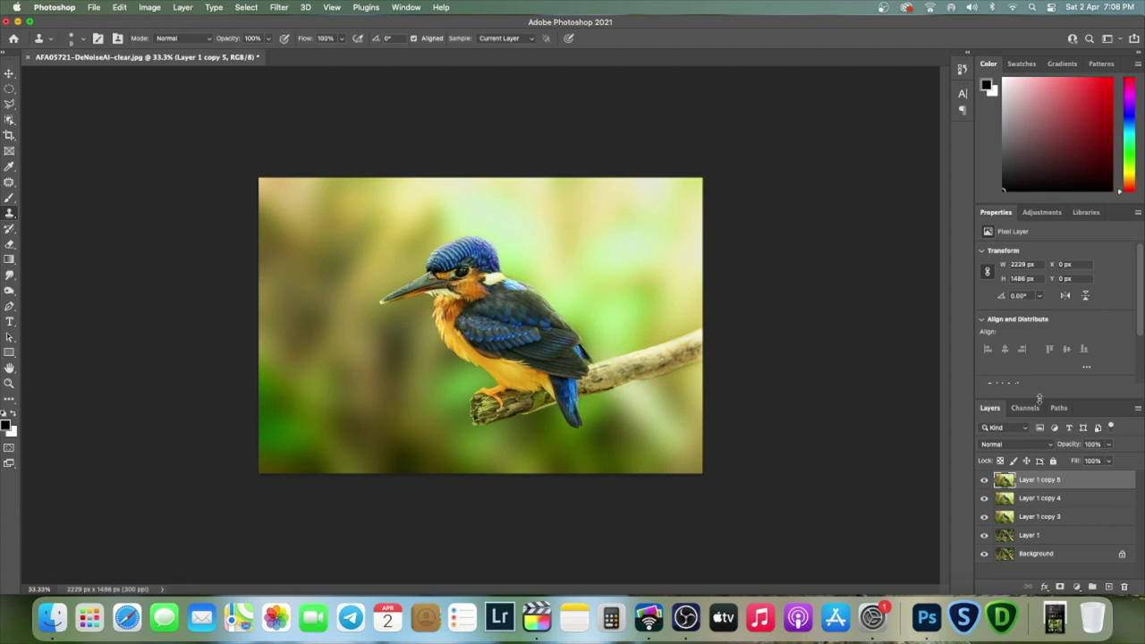
Step: Replace Layer 1 copy 5 with a stamped merge of all visible layers, zoomed onto the feet and branch
key("Delete")
key("super+j")
key("super+equal")
key("super+equal")
key("super+equal")
key("super+equal")
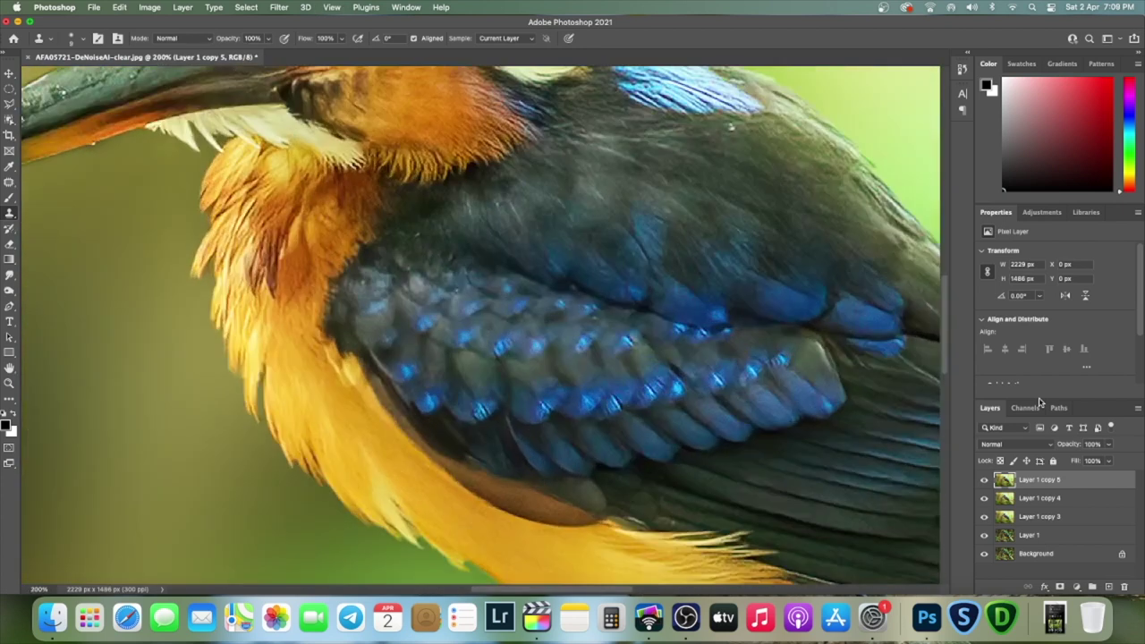
mouse_move(744, 475)
left_mouse_down()
mouse_move(653, 157)
mouse_move(779, 408)
left_mouse_up()
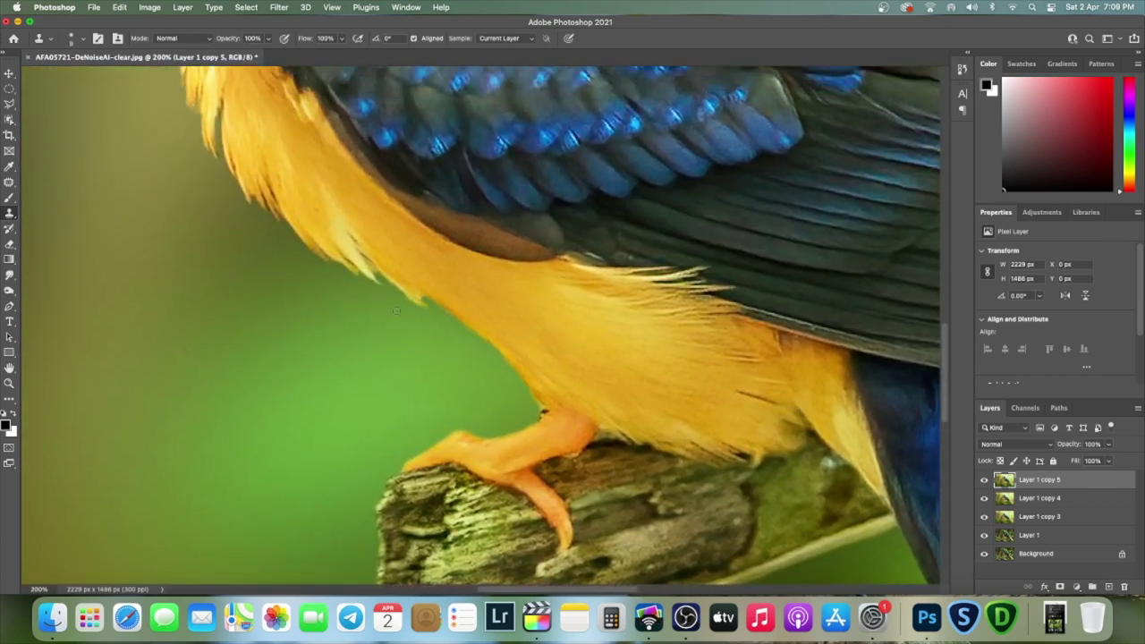
left_click(10, 277)
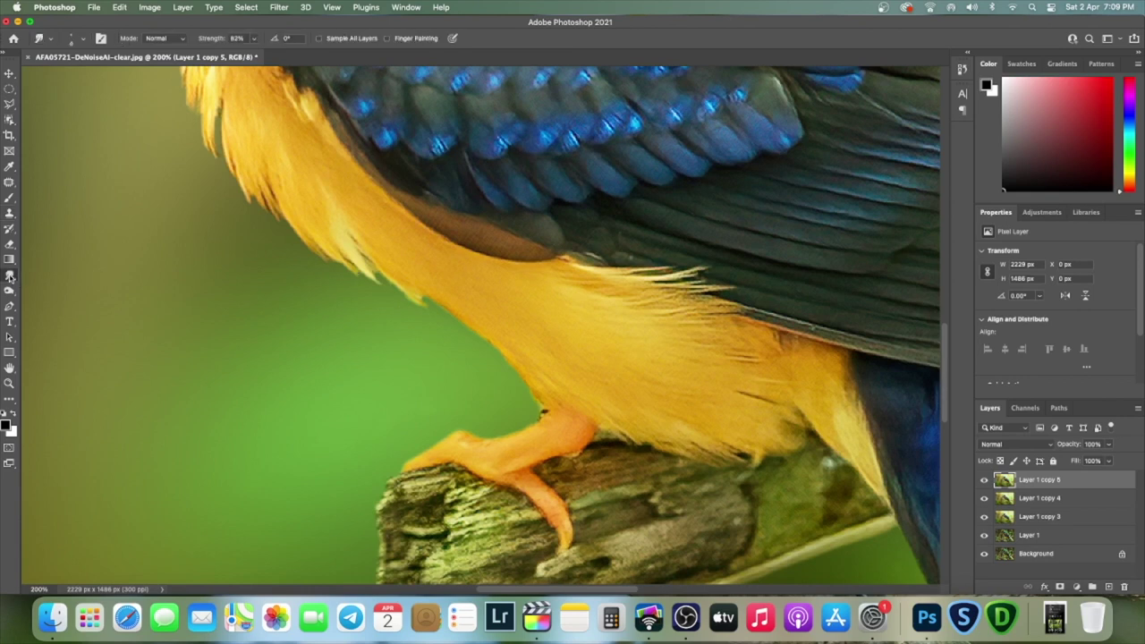
Step: Set Smudge strength to 82% and pull wisps from the orange chest edge into the green background
left_click(237, 39)
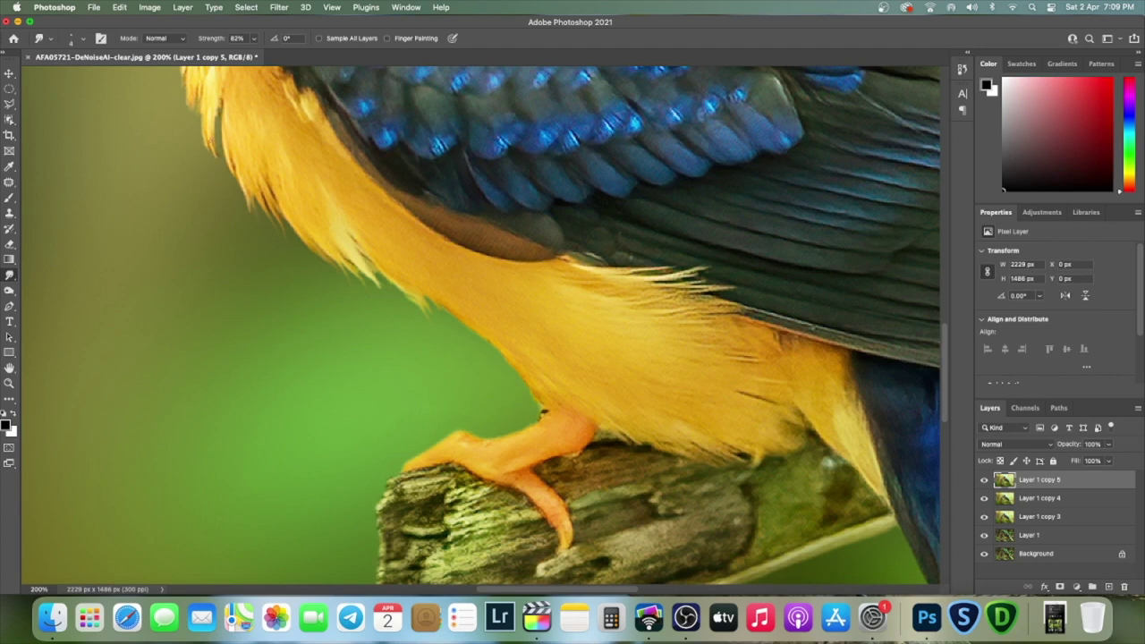
left_click_drag(229, 137, 358, 222)
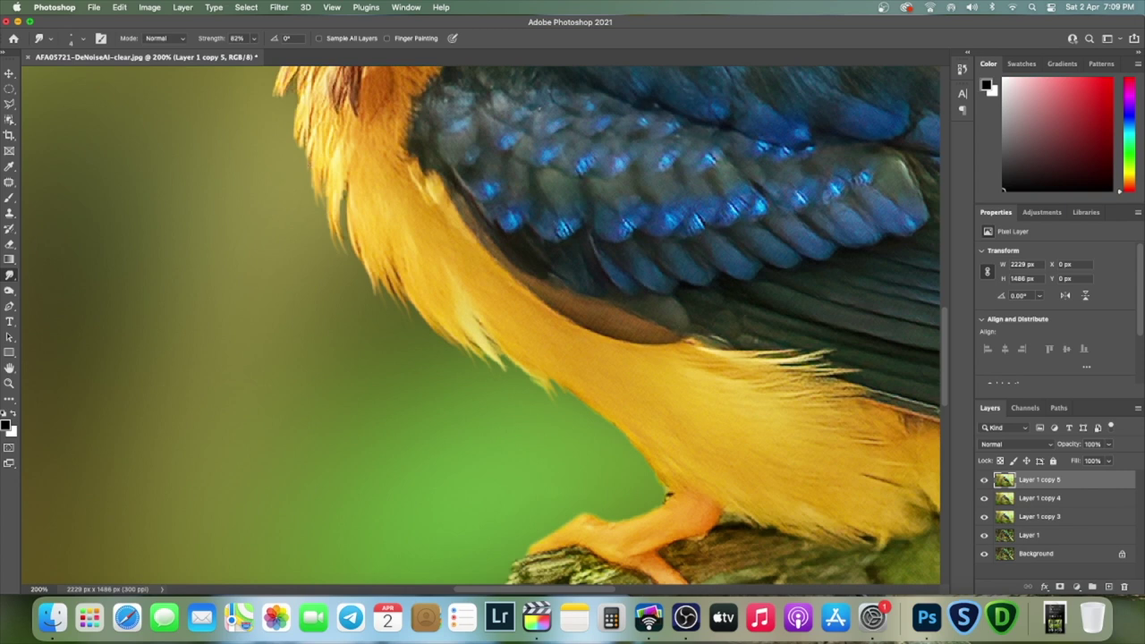
left_click_drag(301, 139, 299, 167)
left_click_drag(283, 89, 279, 108)
scroll(867, 176, "up", 3)
scroll(866, 176, "up", 5)
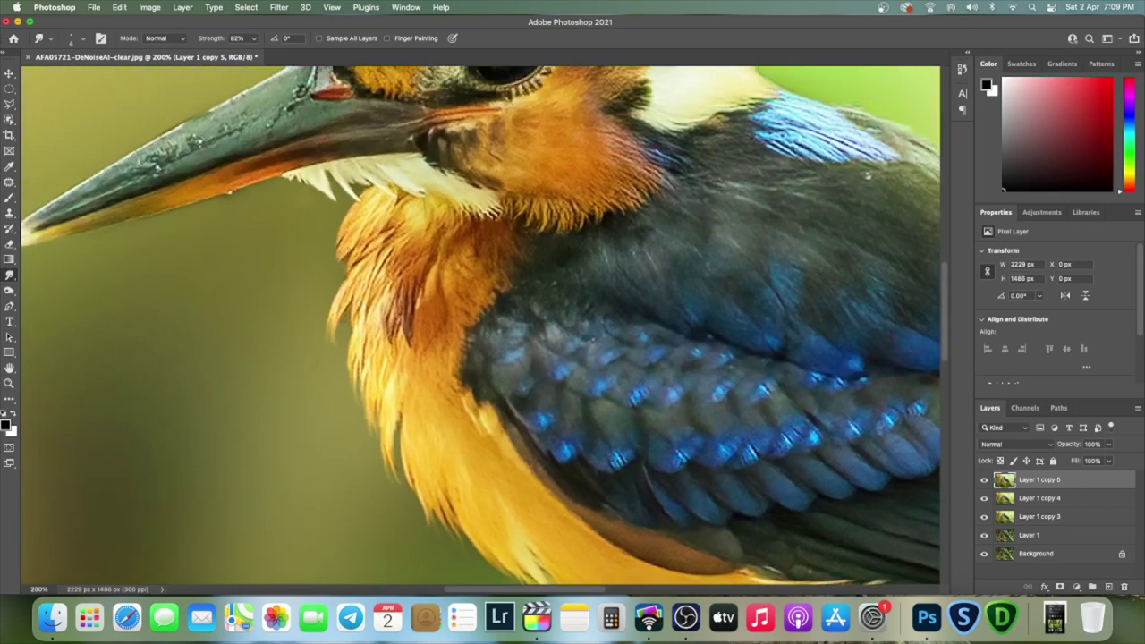
left_click_drag(343, 257, 334, 277)
left_click_drag(338, 236, 336, 287)
Step: Smudge faint wisps down from the white throat feathers
mouse_move(307, 182)
left_mouse_down()
mouse_move(309, 204)
mouse_move(312, 187)
mouse_move(302, 194)
left_mouse_up()
scroll(283, 97, "up", 2)
scroll(358, 179, "up", 2)
scroll(383, 230, "up", 1)
left_click_drag(447, 162, 458, 215)
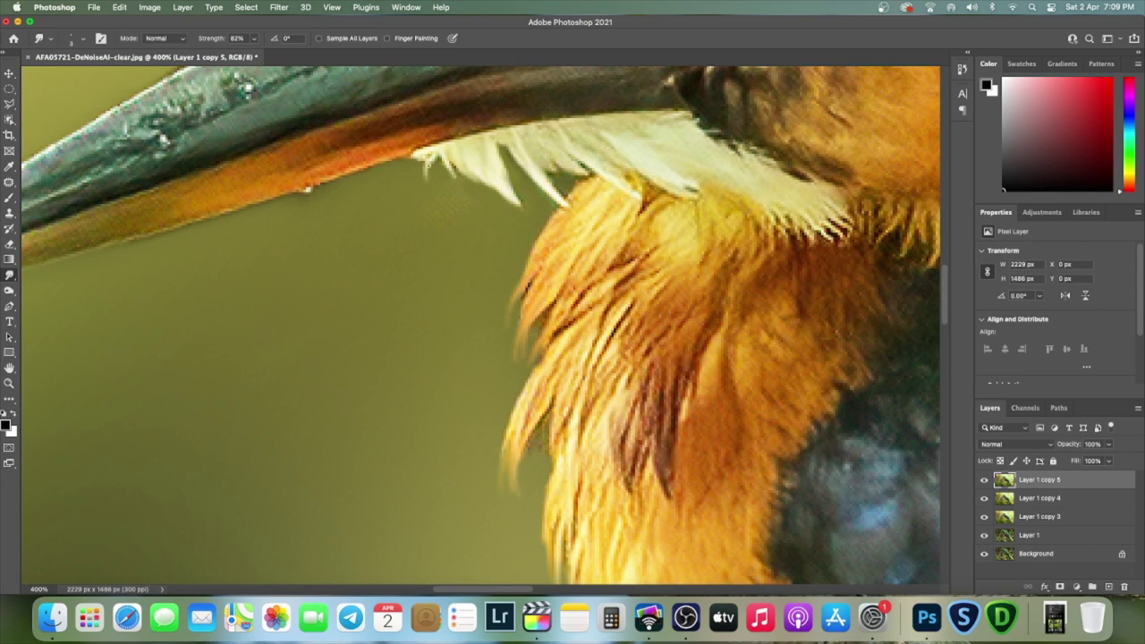
Step: Push the white feather tip and soften the white neck patch edge into the background
left_click_drag(420, 159, 405, 168)
scroll(324, 190, "right", 10)
scroll(486, 332, "right", 10)
scroll(453, 366, "up", 5)
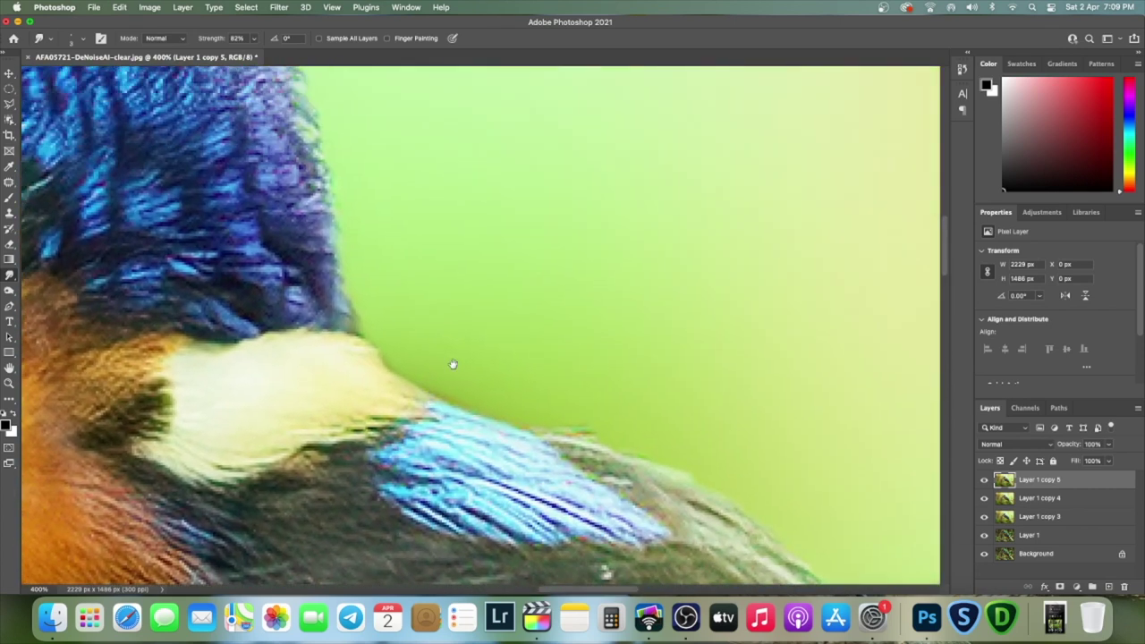
mouse_move(367, 350)
left_mouse_down()
mouse_move(416, 366)
mouse_move(503, 425)
mouse_move(686, 467)
left_mouse_up()
Step: Smudge the dark wing tip slightly outward into the background
left_click_drag(605, 573, 308, 337)
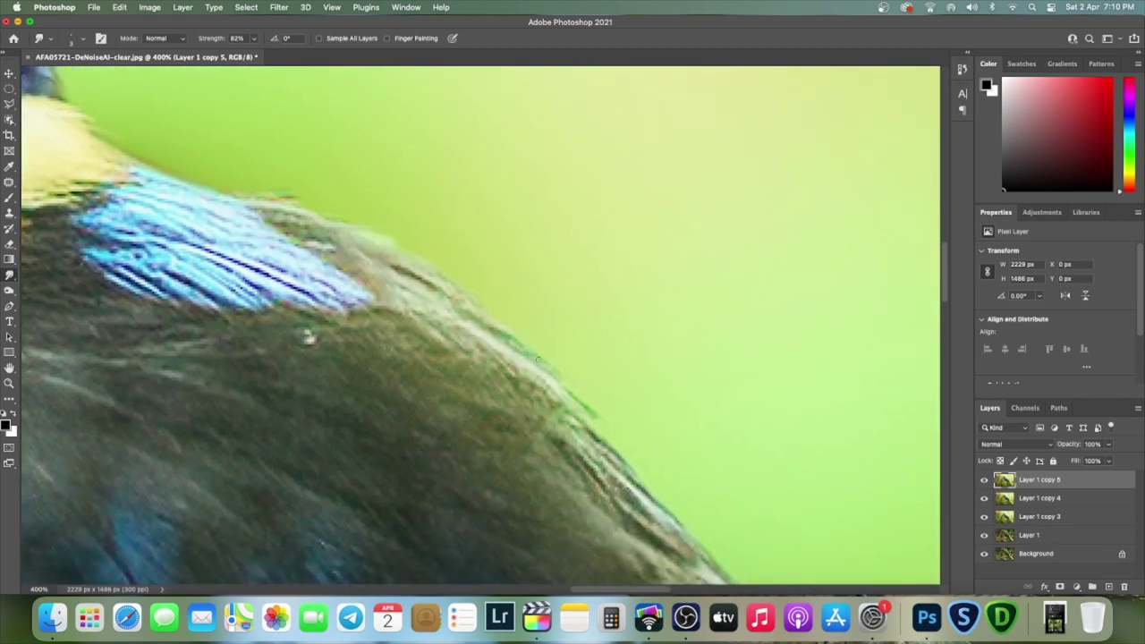
mouse_move(643, 477)
left_mouse_down()
mouse_move(450, 224)
mouse_move(483, 274)
left_mouse_up()
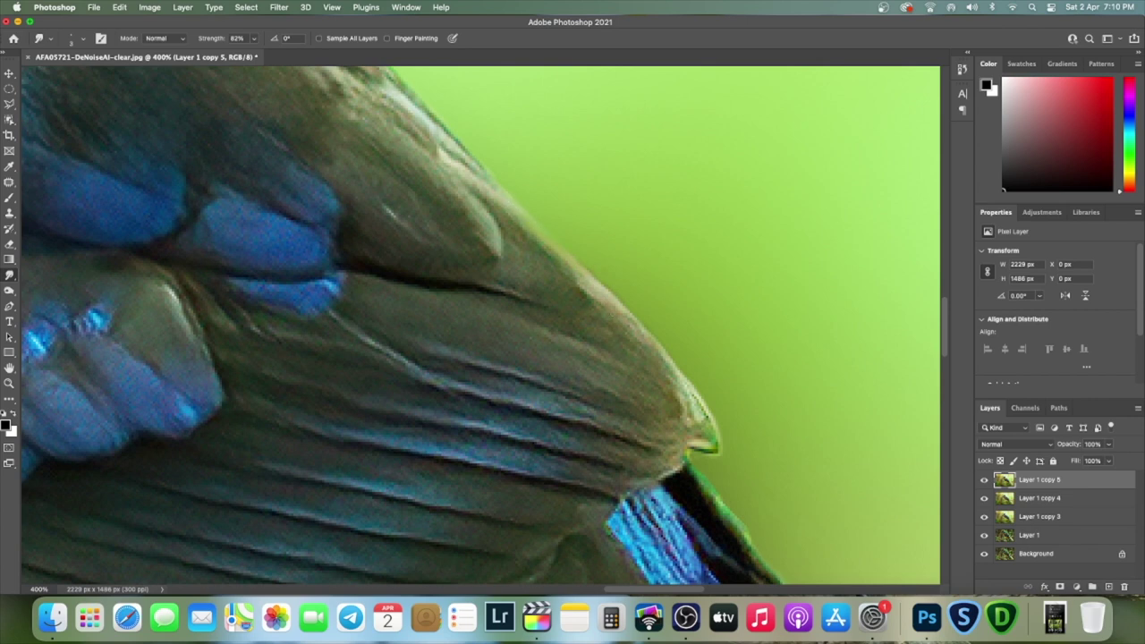
left_click_drag(714, 417, 491, 209)
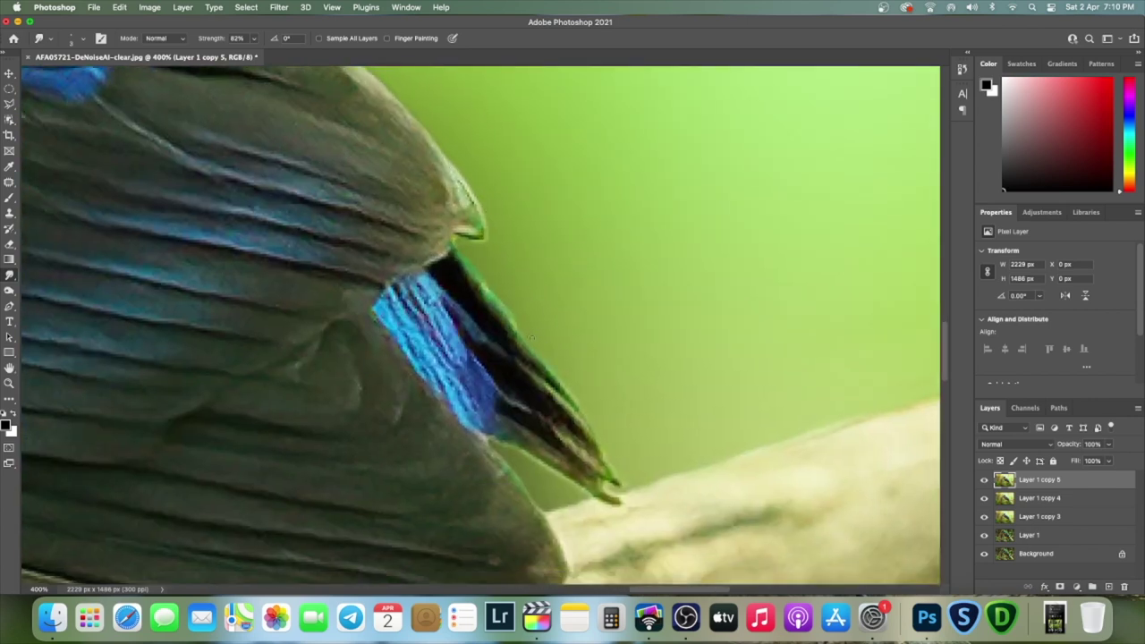
scroll(533, 278, "down", 3)
scroll(534, 277, "right", 2)
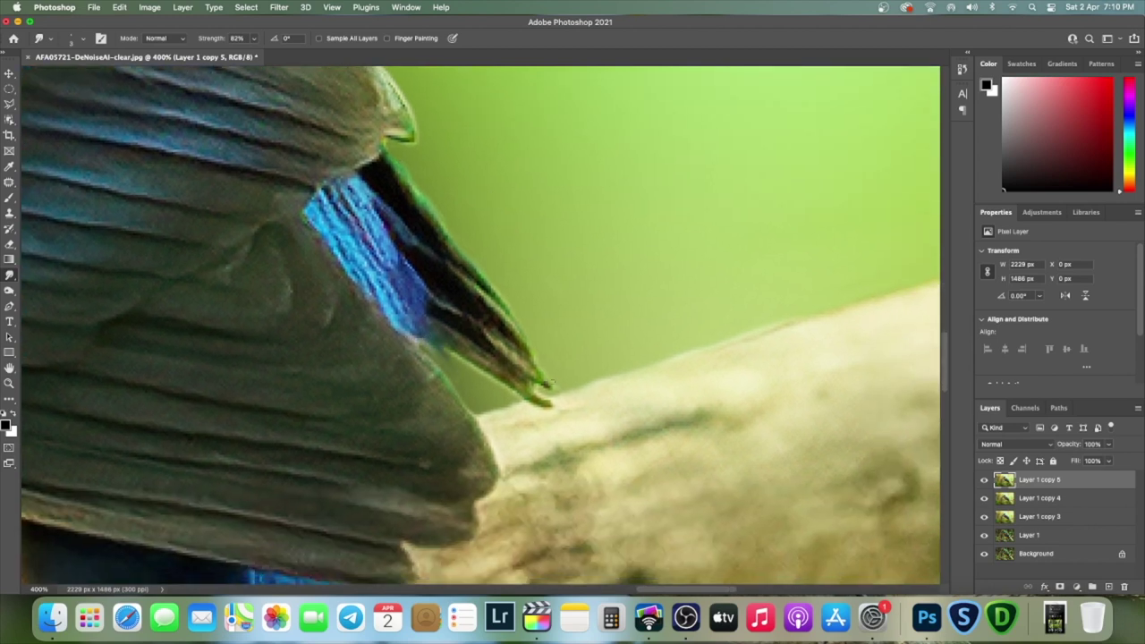
left_click_drag(514, 375, 583, 430)
Step: Scroll around to inspect the smudged edges, then fit the whole kingfisher on screen
scroll(407, 324, "down", 10)
scroll(711, 215, "down", 10)
scroll(637, 163, "down", 10)
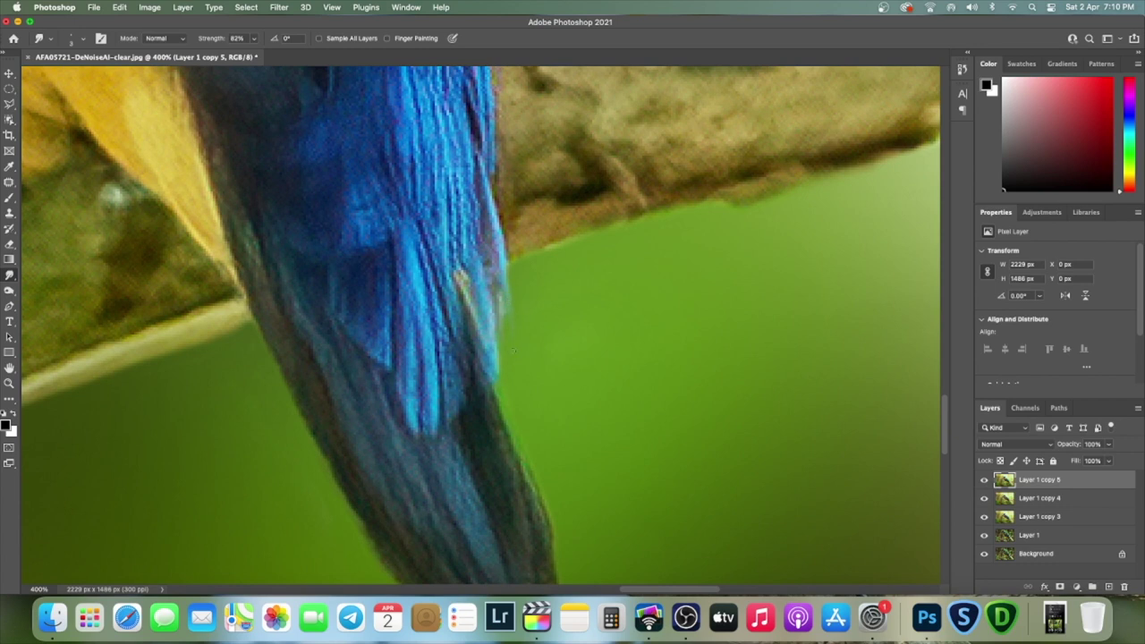
scroll(448, 286, "up", 2)
scroll(422, 307, "up", 10)
scroll(421, 307, "left", 10)
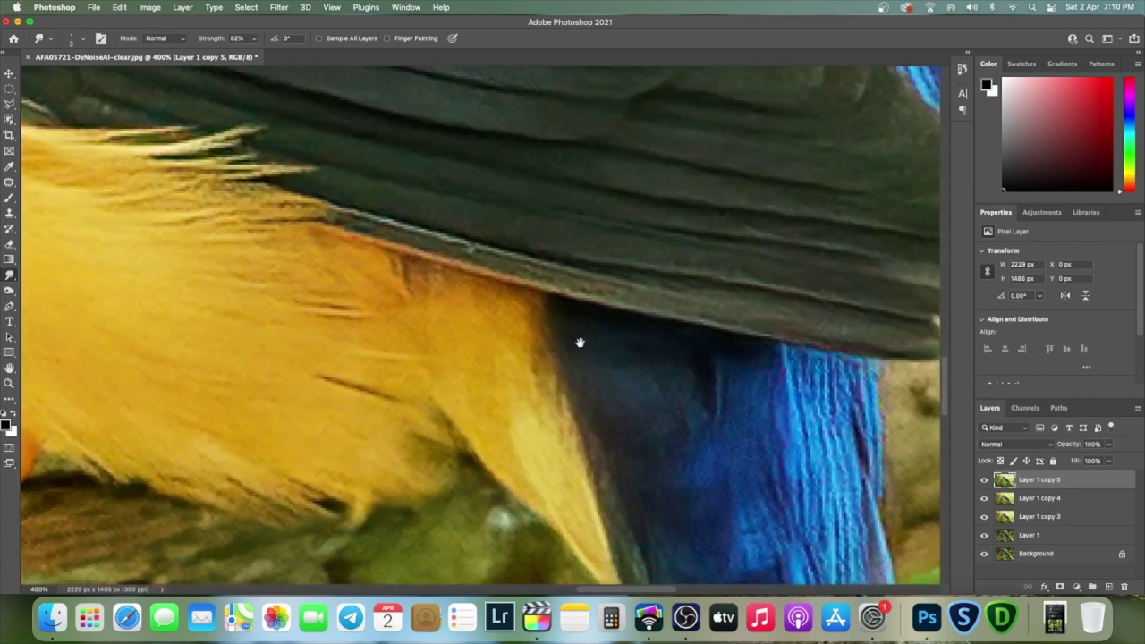
scroll(665, 305, "left", 2)
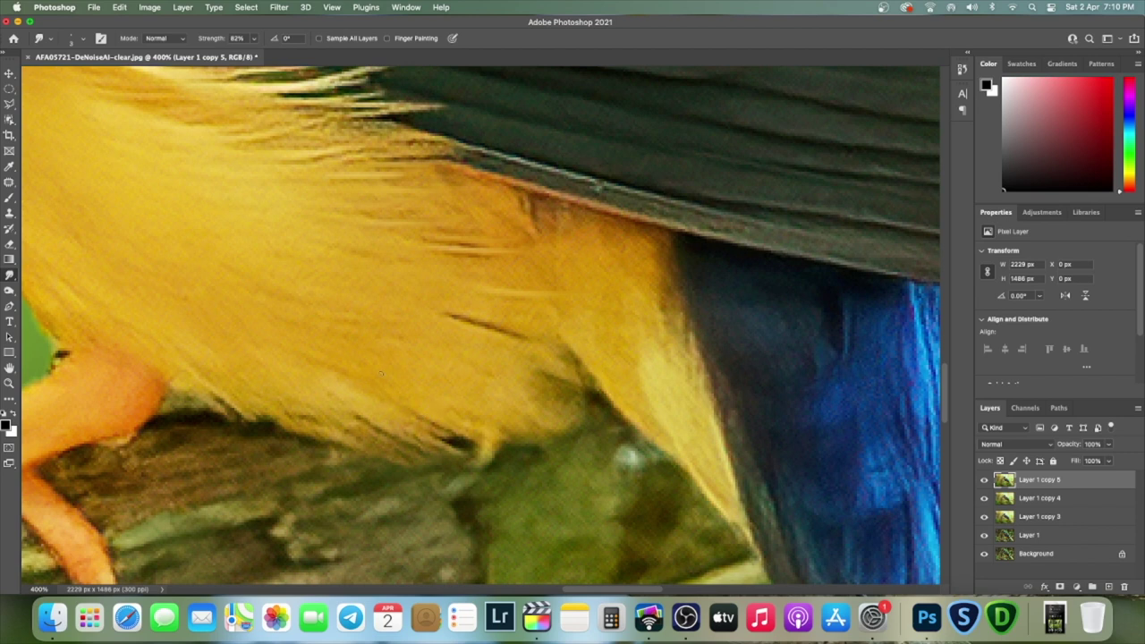
key("super+0")
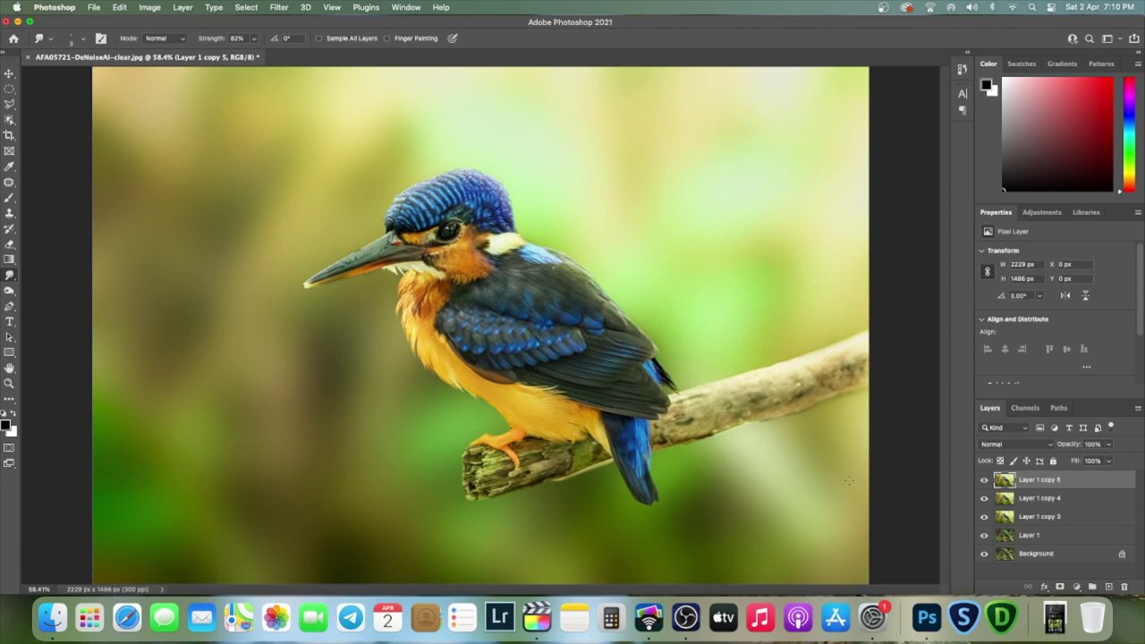
left_click(985, 480)
left_click(984, 480)
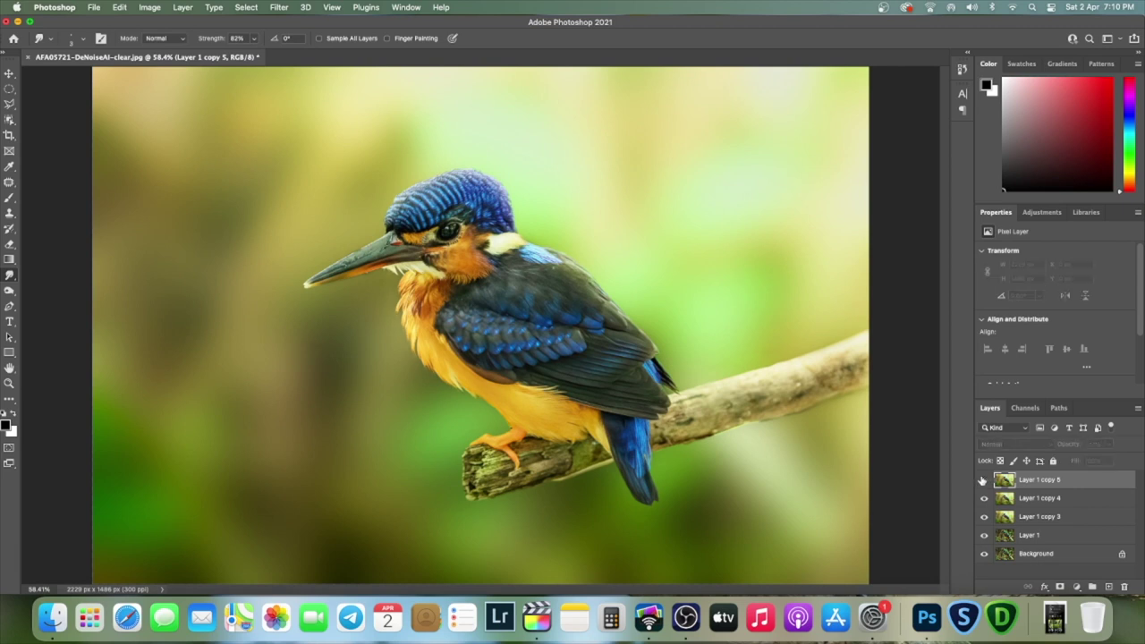
key("super+1")
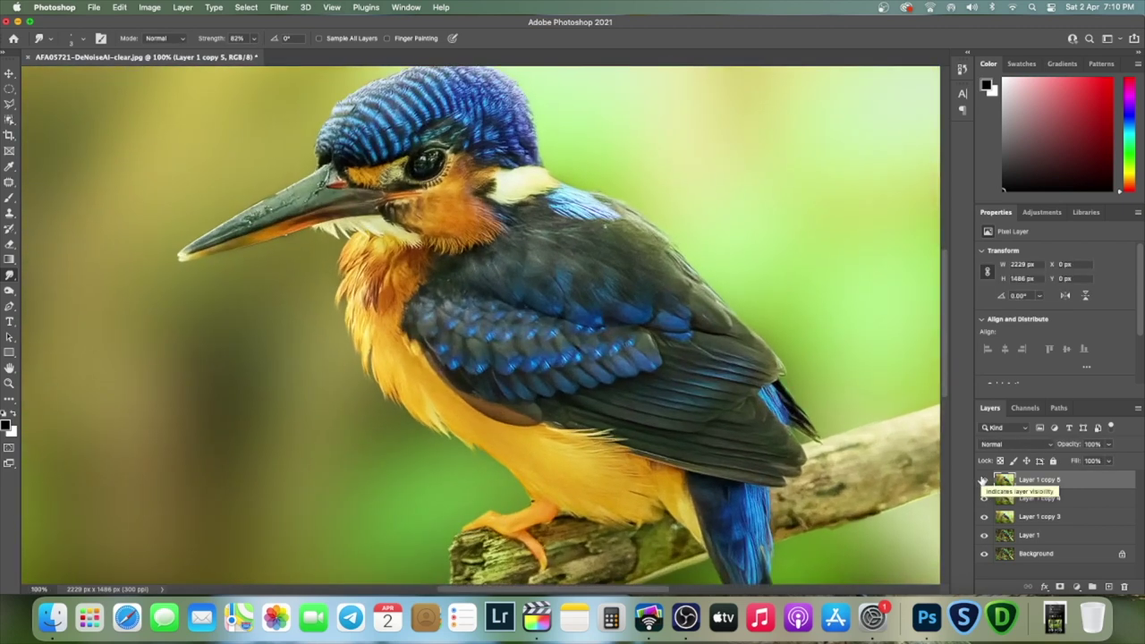
left_click(984, 480)
left_click(985, 480)
left_click(985, 480)
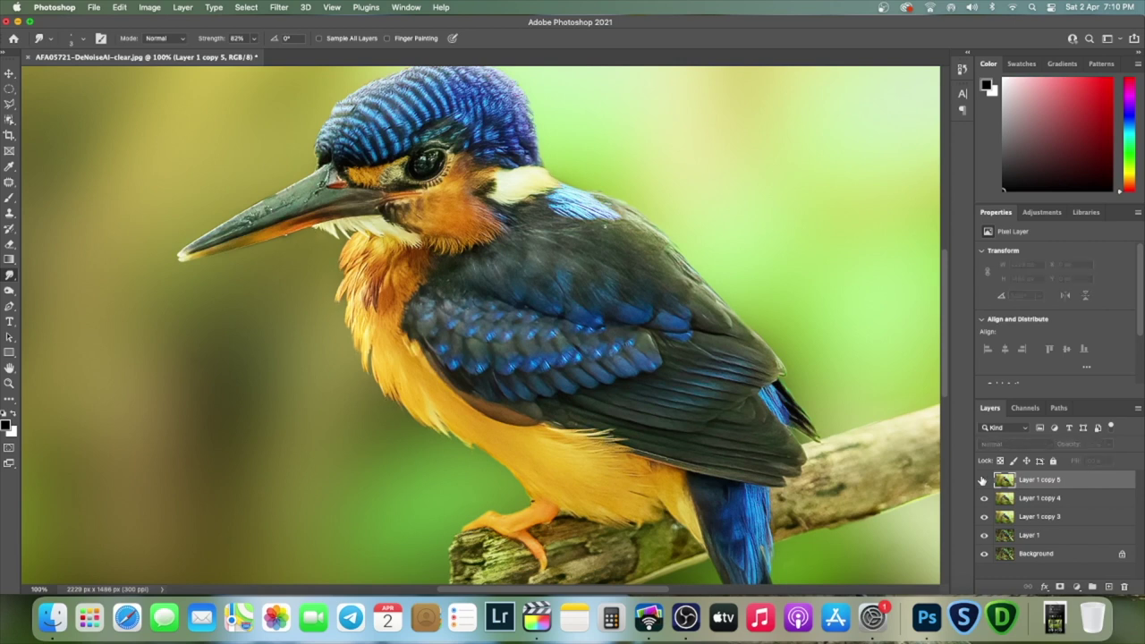
left_click(984, 481)
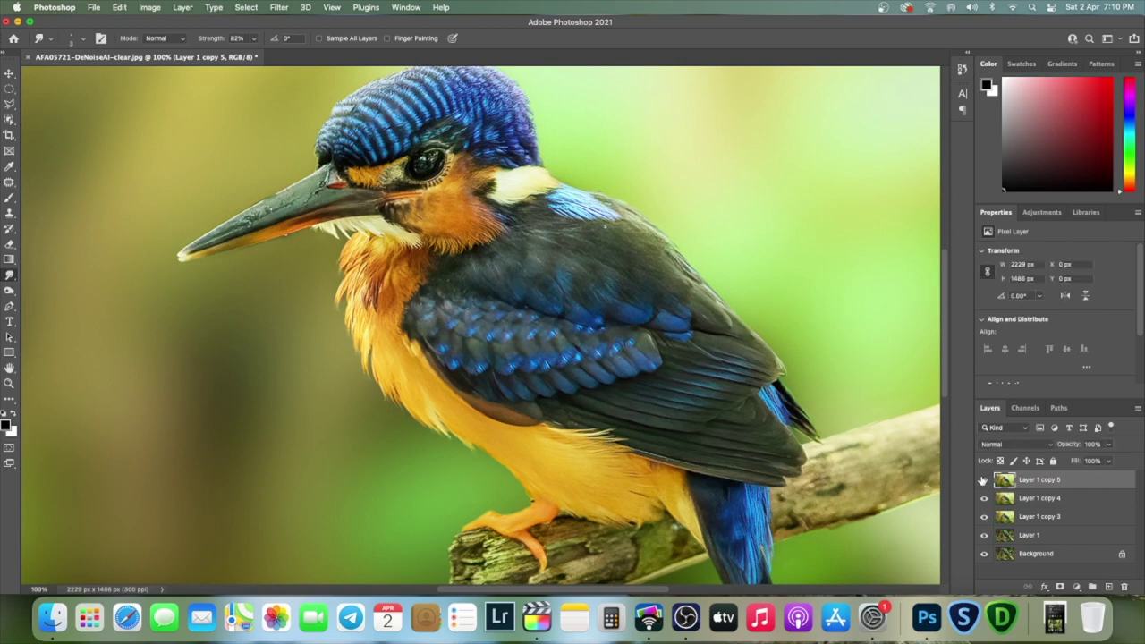
key("super+minus")
key("super+minus")
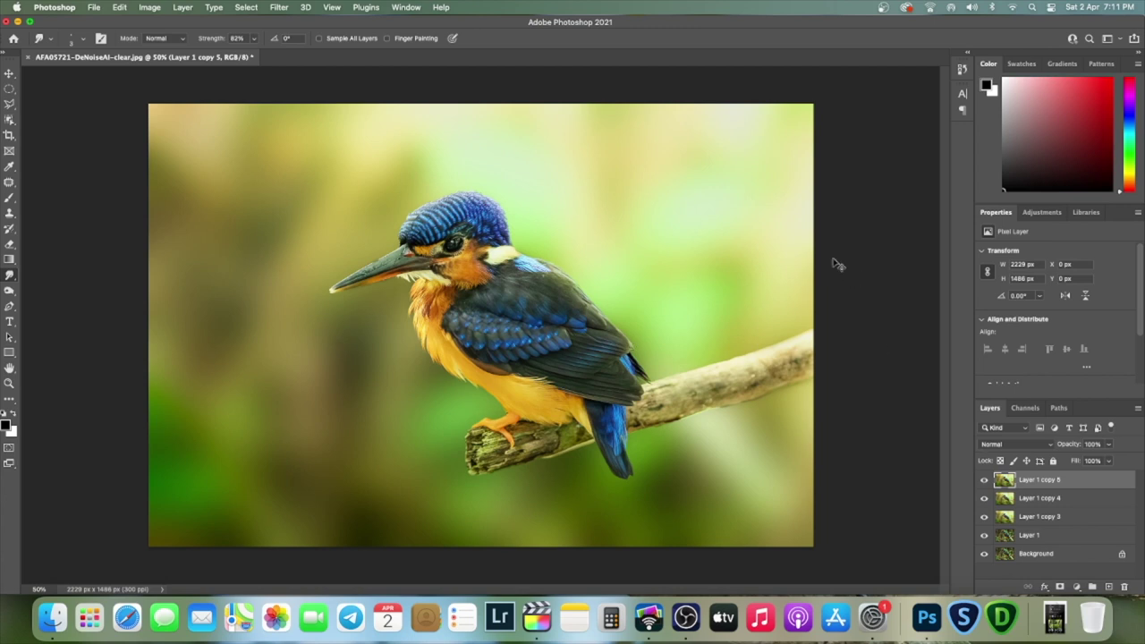
key("super+plus")
key("super+plus")
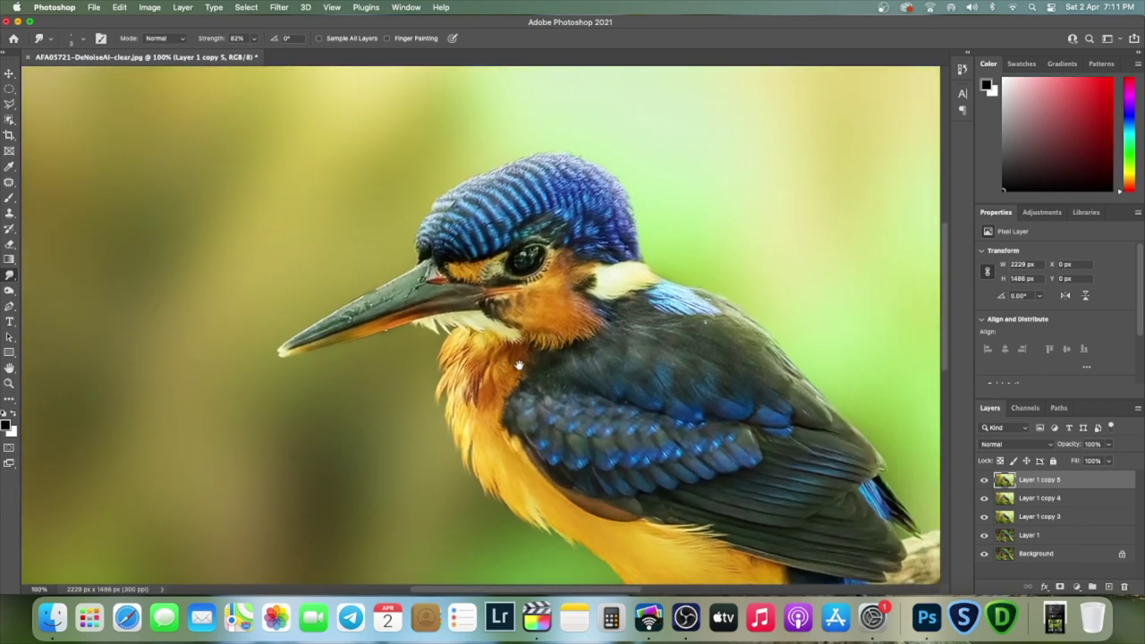
key("super+minus")
key("super+minus")
key("super+minus")
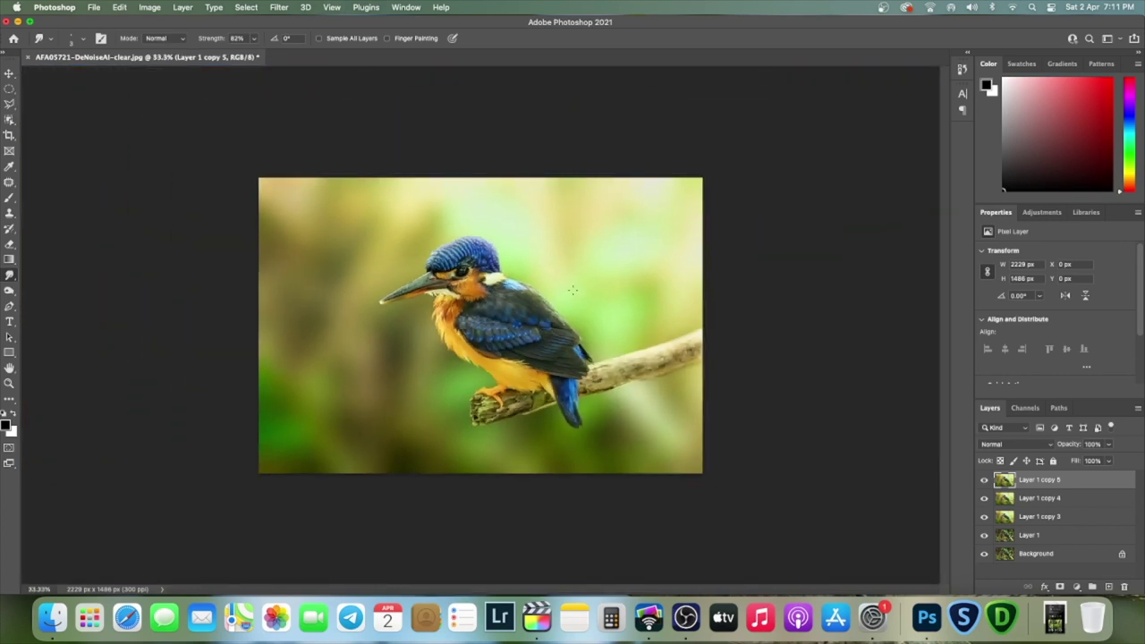